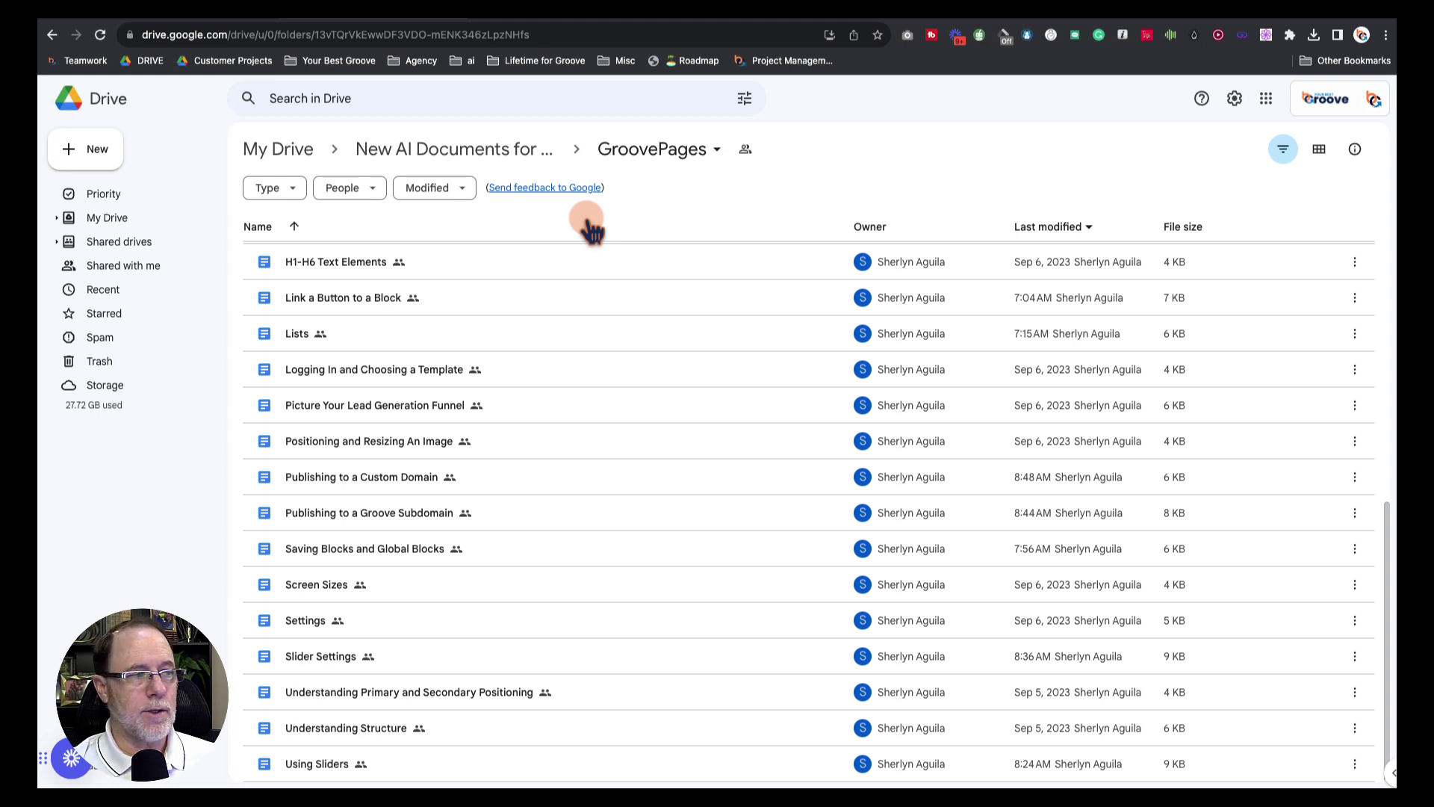
Open the 'Add a Thank You Page' document at the top of the GroovePages Drive folder.
scroll(586, 302, "up", 5)
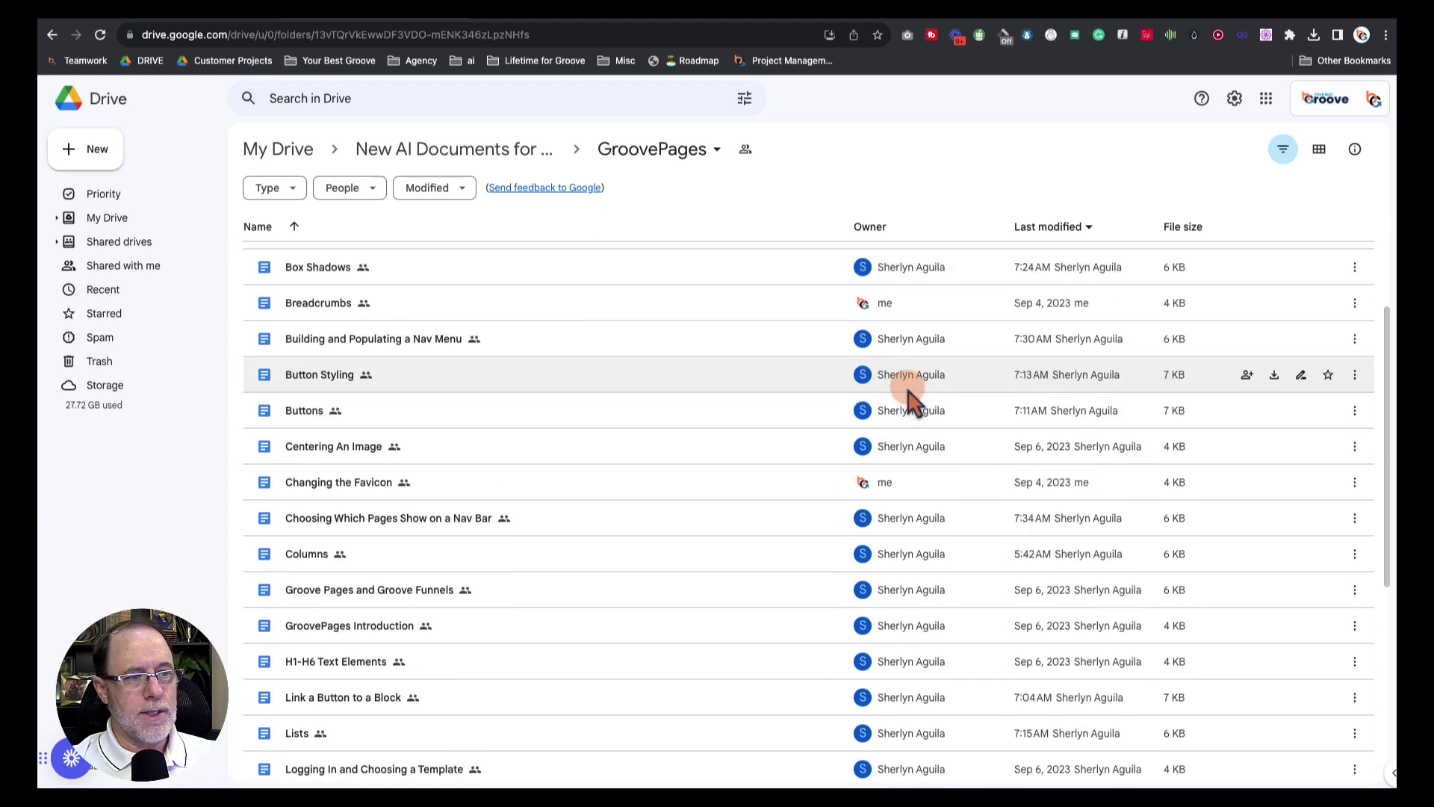
scroll(910, 400, "up", 3)
scroll(910, 399, "down", 8)
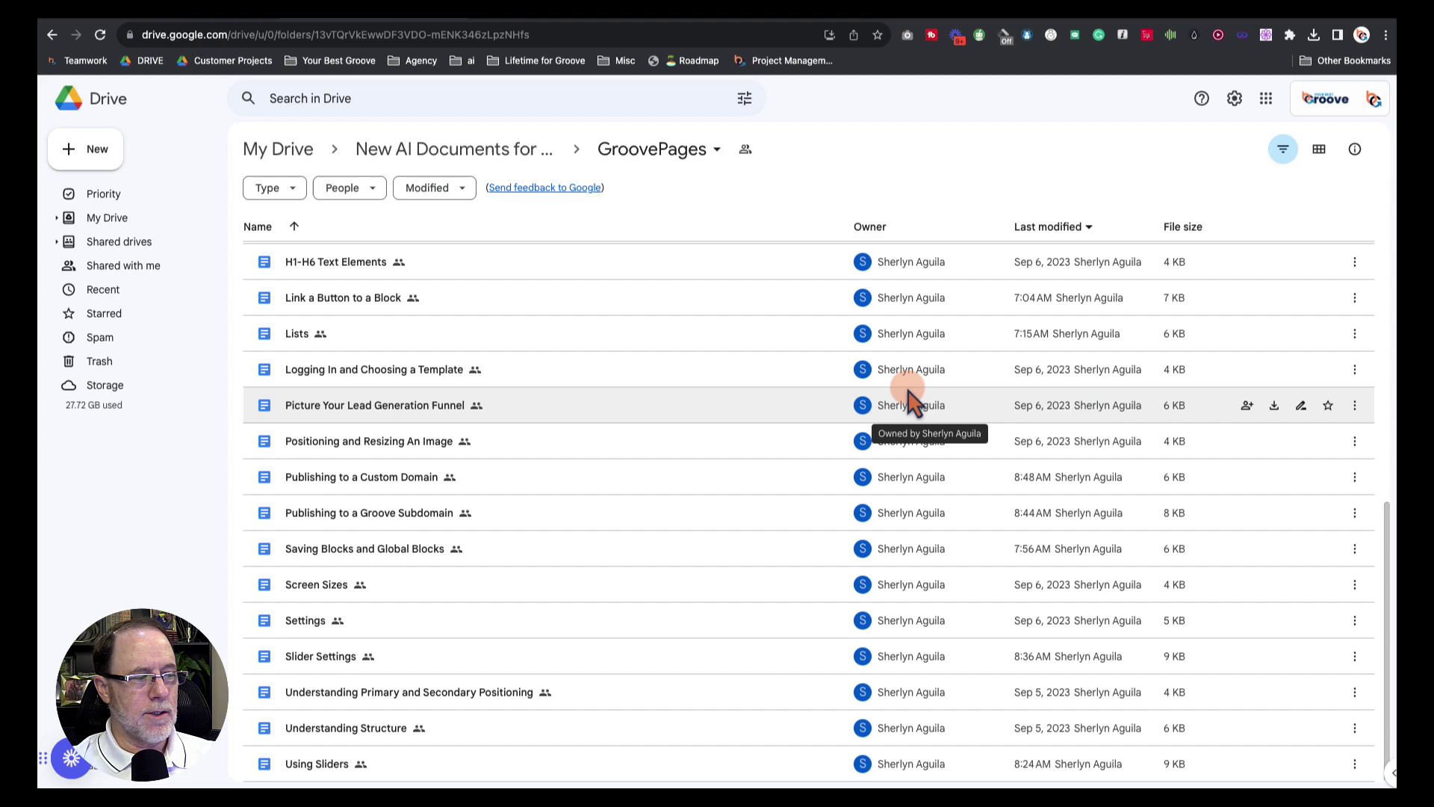
scroll(910, 399, "up", 8)
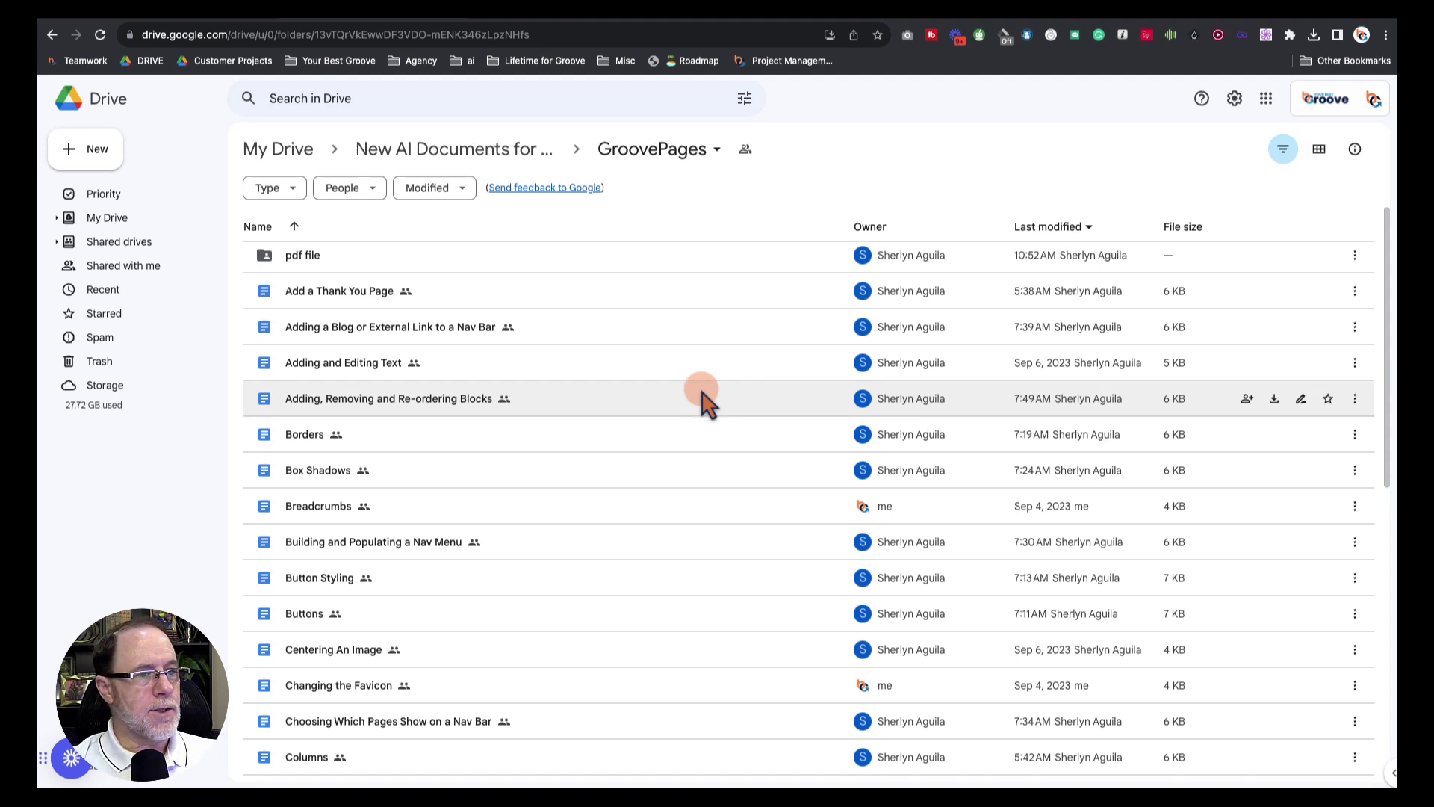
scroll(703, 402, "down", 2)
scroll(702, 402, "up", 2)
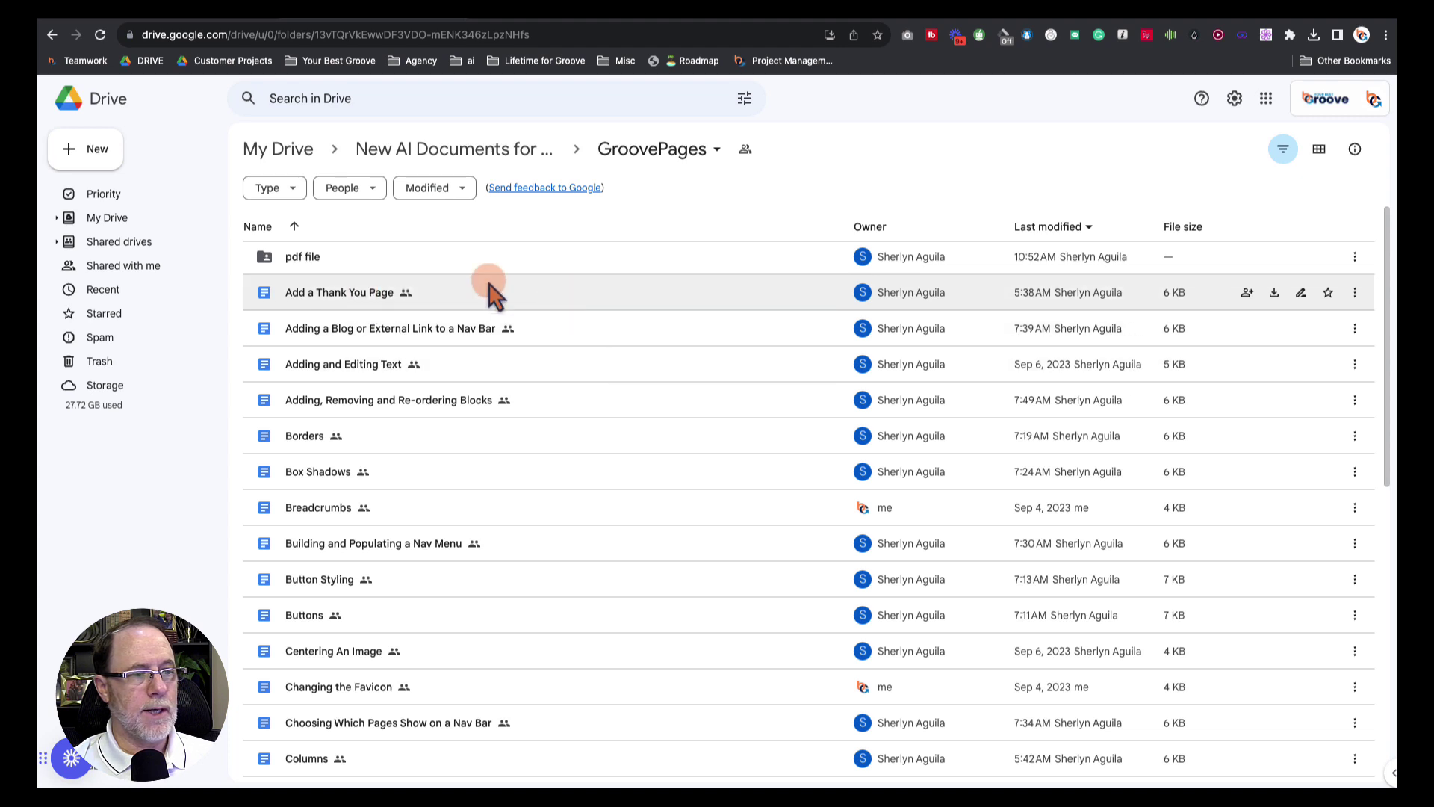
double_click(378, 297)
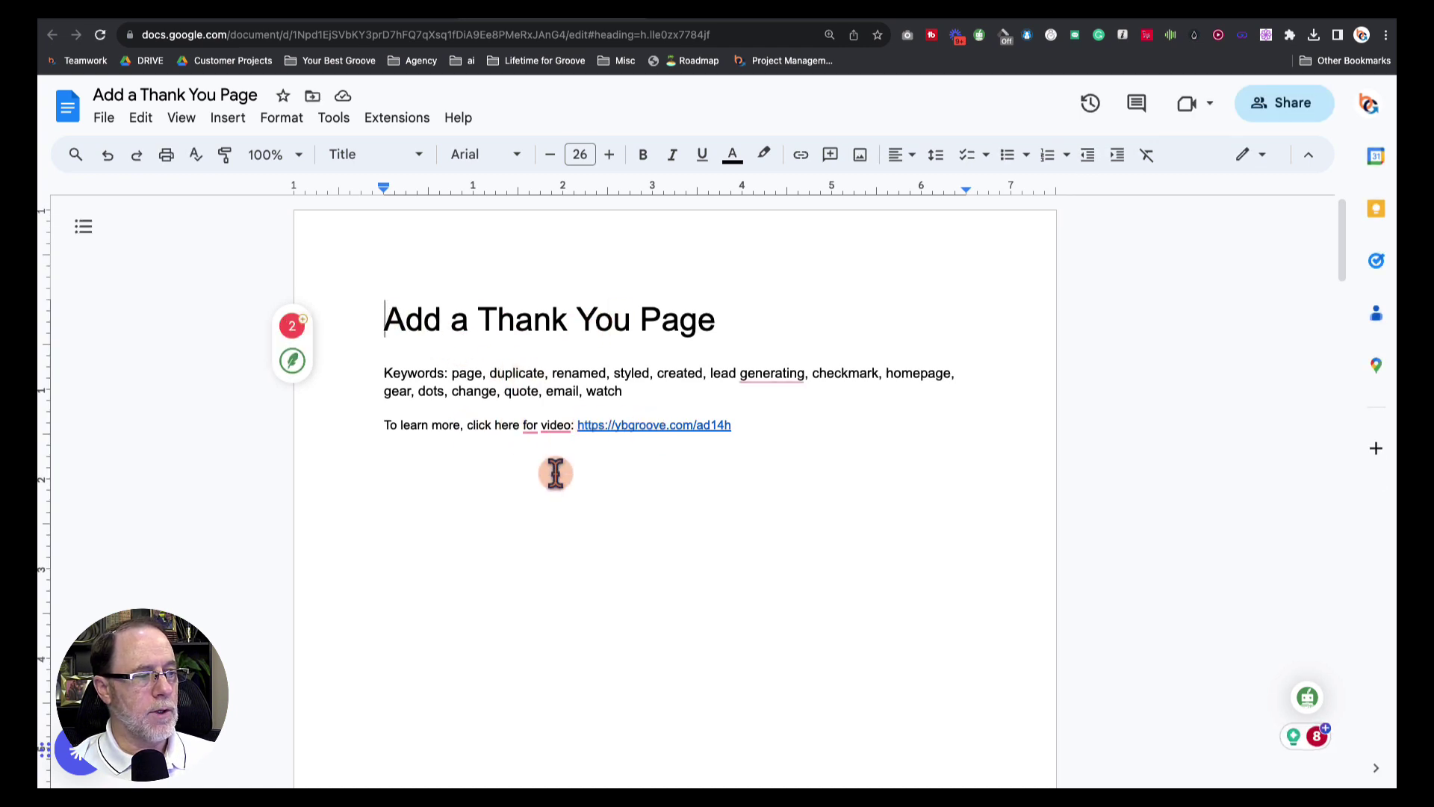
Scroll through the document's Transcript and Chapter 4 sections, then back up to the title.
scroll(555, 474, "down", 5)
scroll(555, 474, "down", 6)
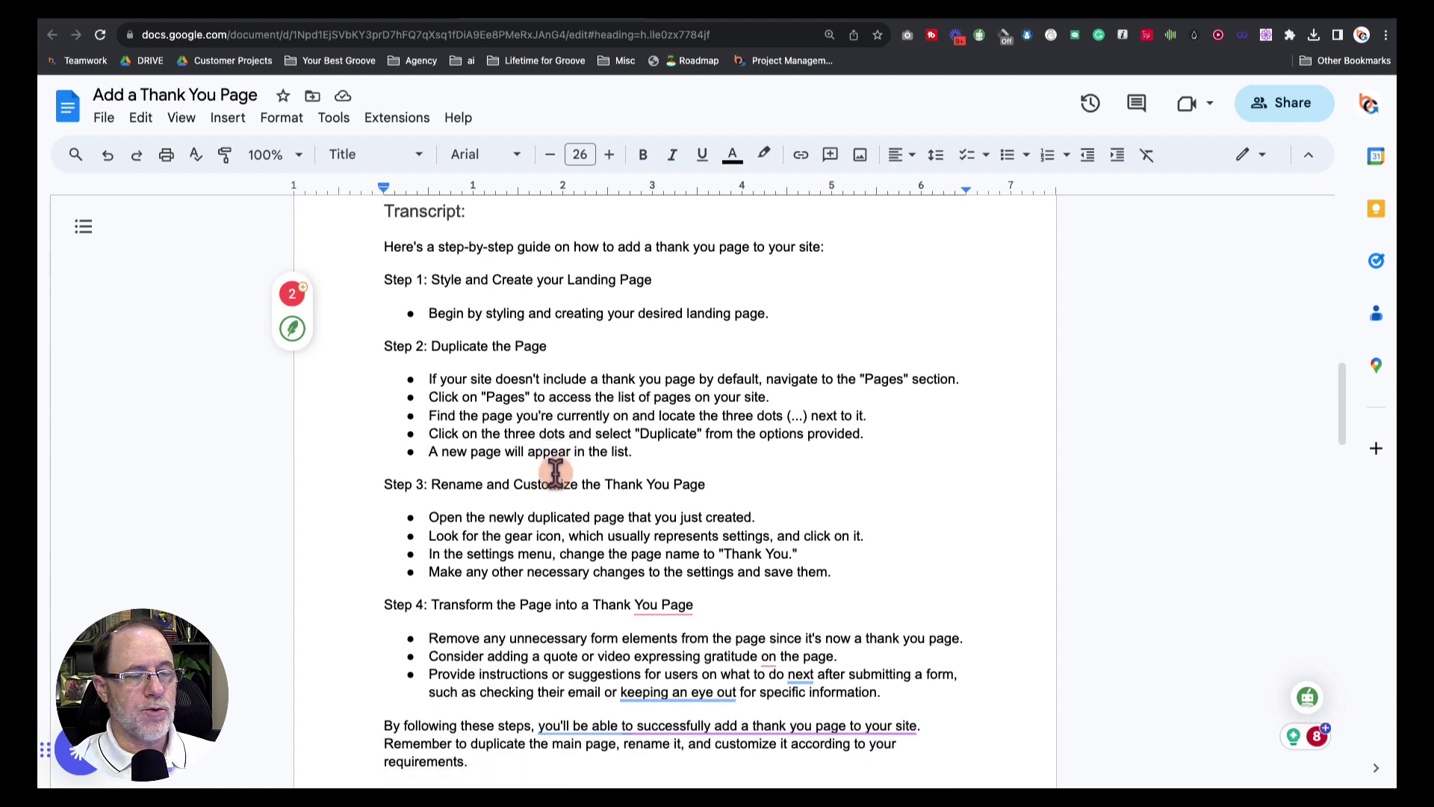
scroll(555, 474, "down", 1)
scroll(555, 474, "down", 3)
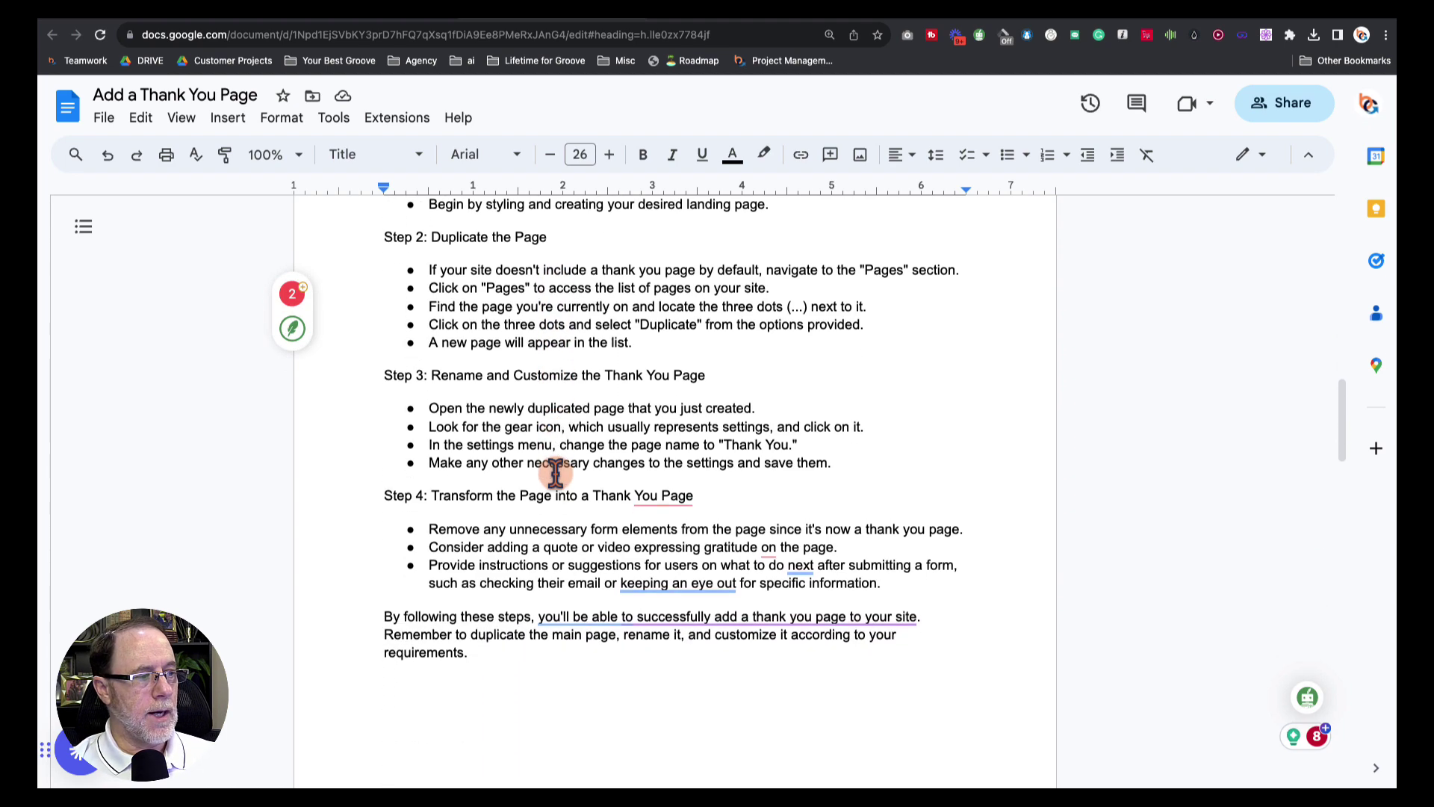
scroll(555, 474, "down", 5)
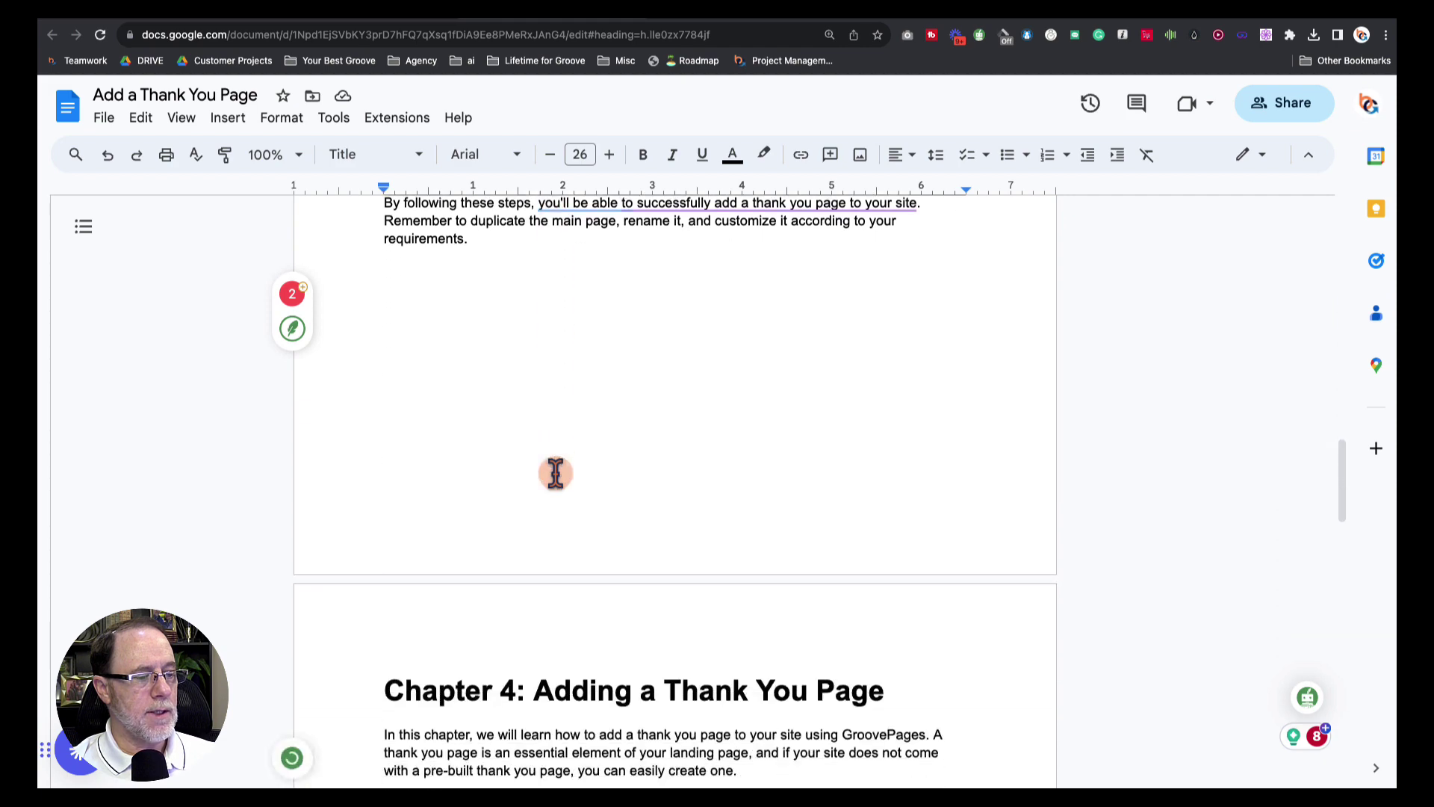
scroll(555, 473, "up", 10)
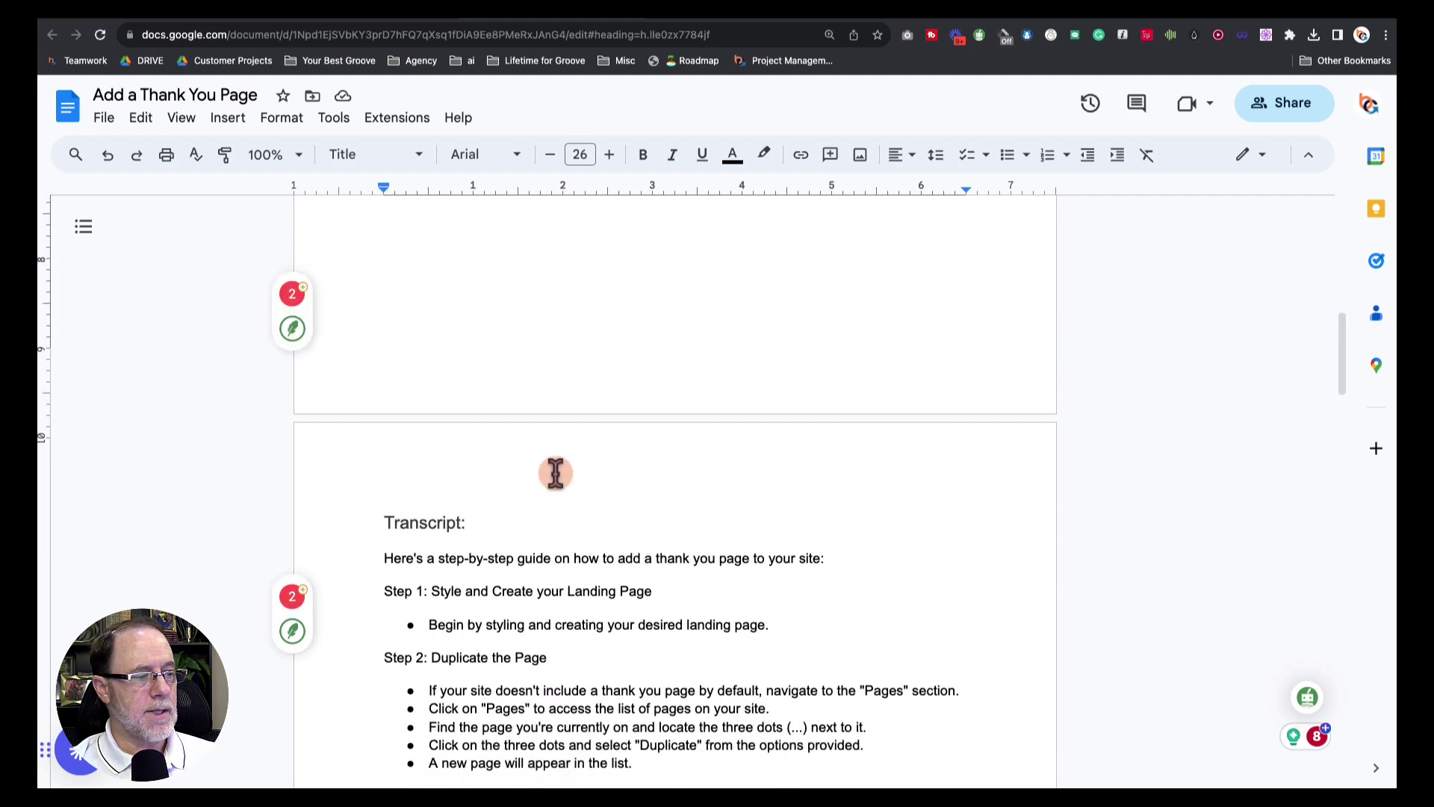
scroll(555, 474, "down", 10)
scroll(555, 474, "up", 6)
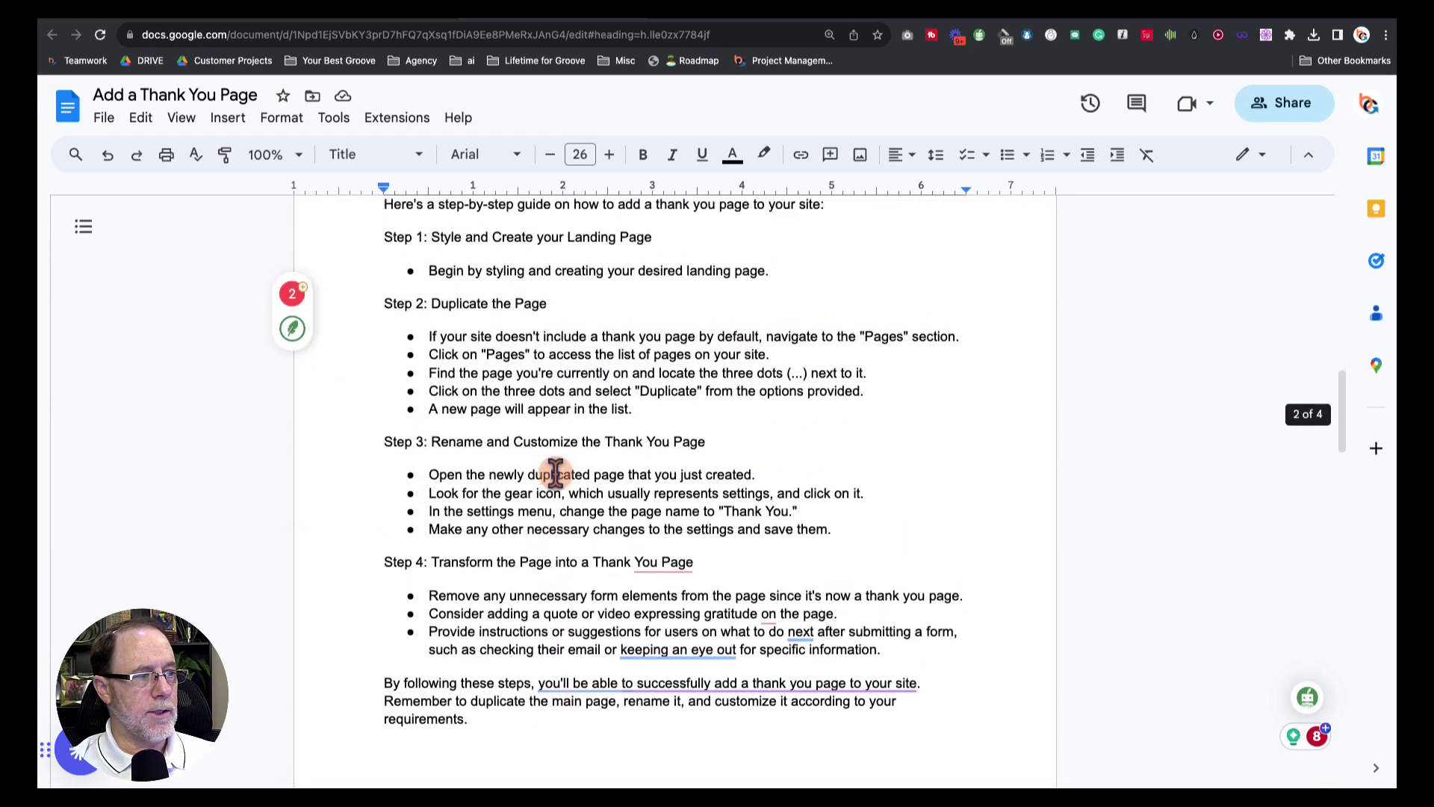
scroll(555, 474, "up", 3)
scroll(555, 474, "down", 3)
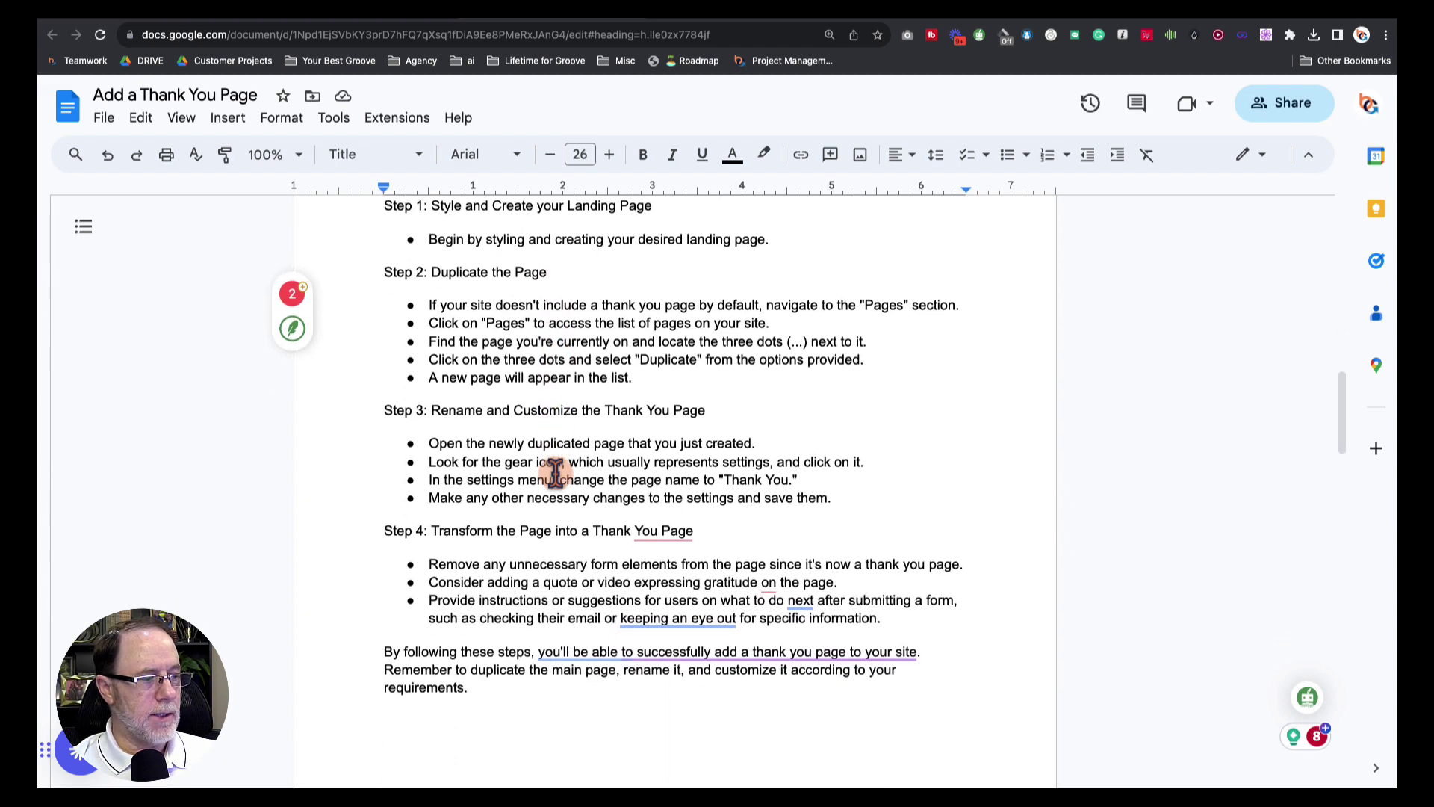
scroll(555, 474, "down", 11)
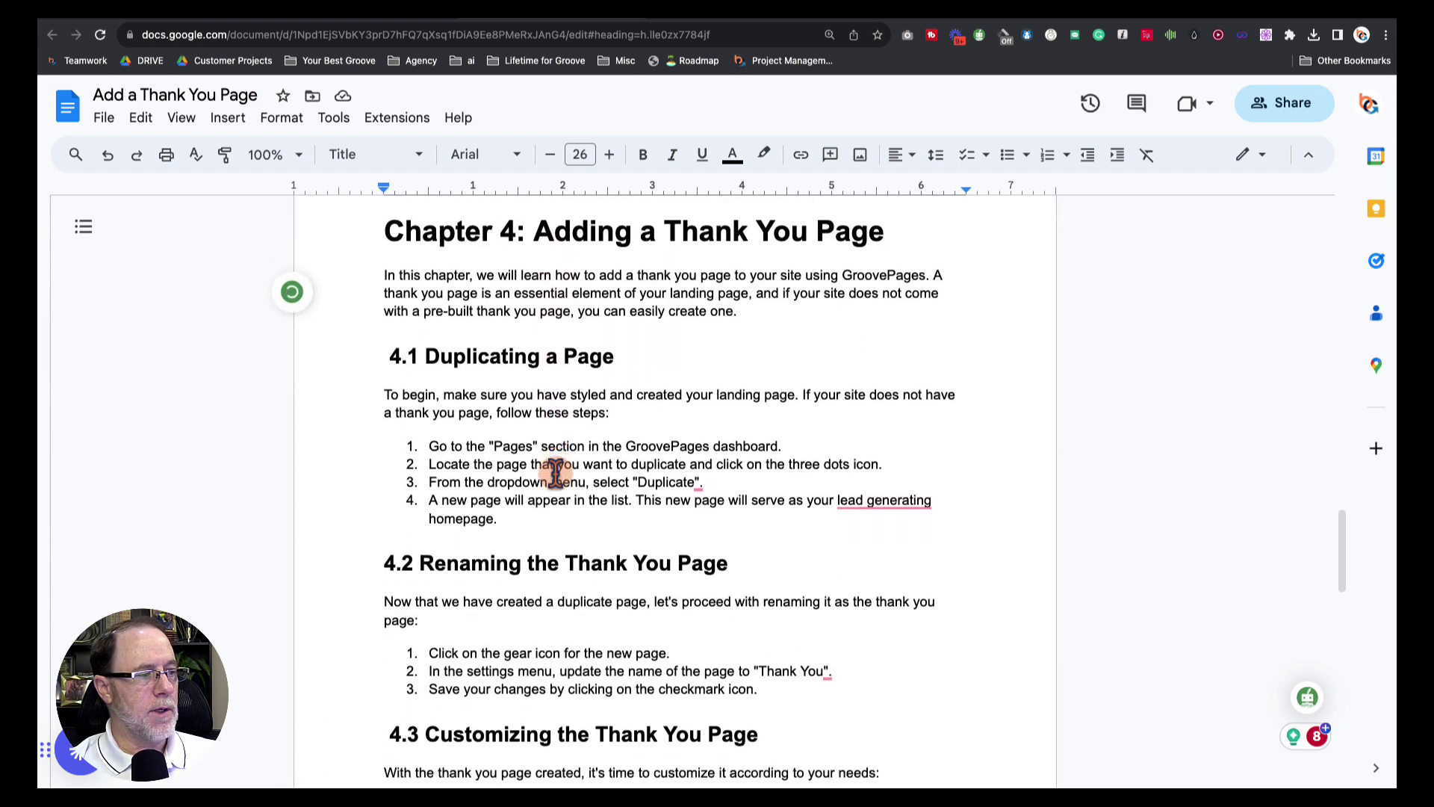
scroll(555, 474, "down", 4)
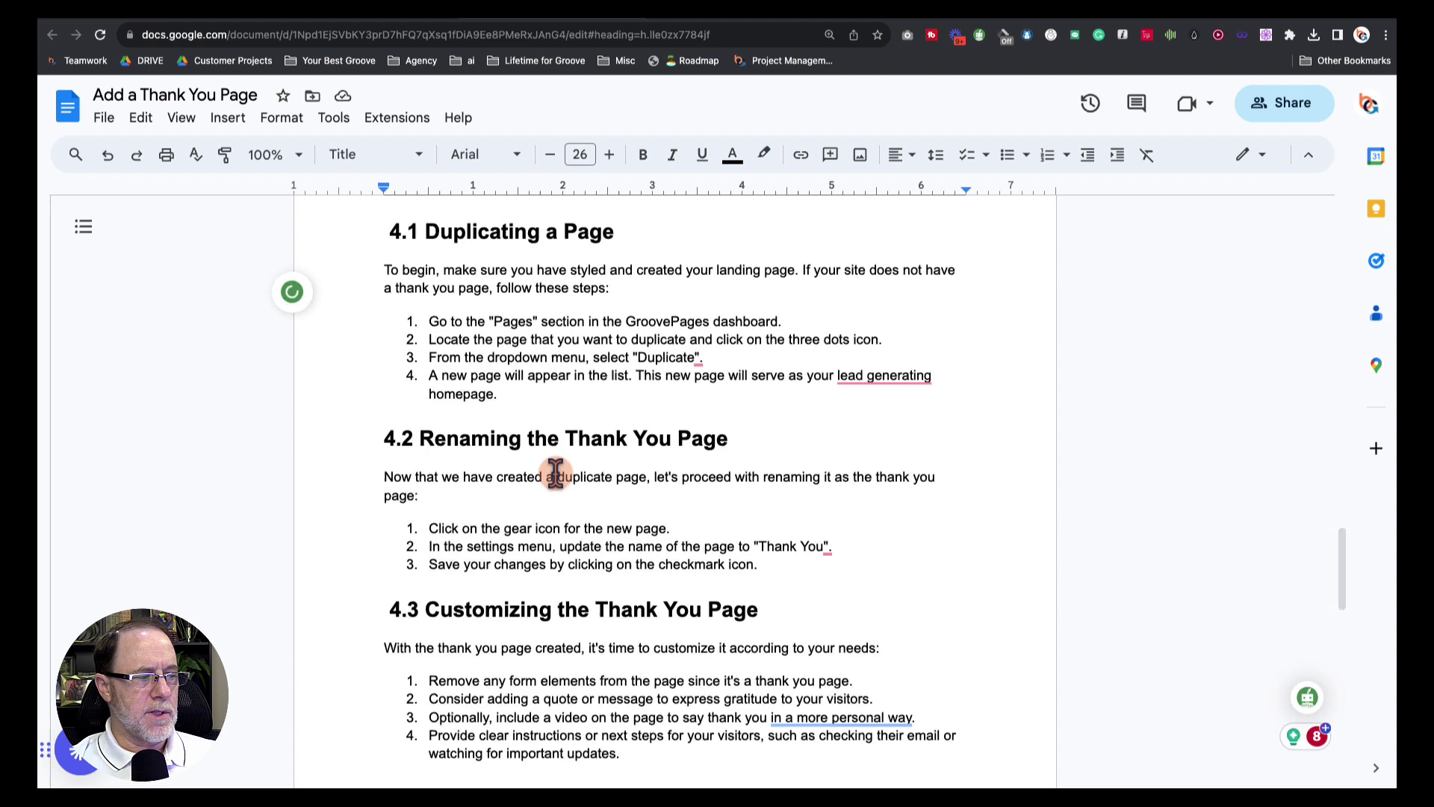
scroll(555, 474, "down", 6)
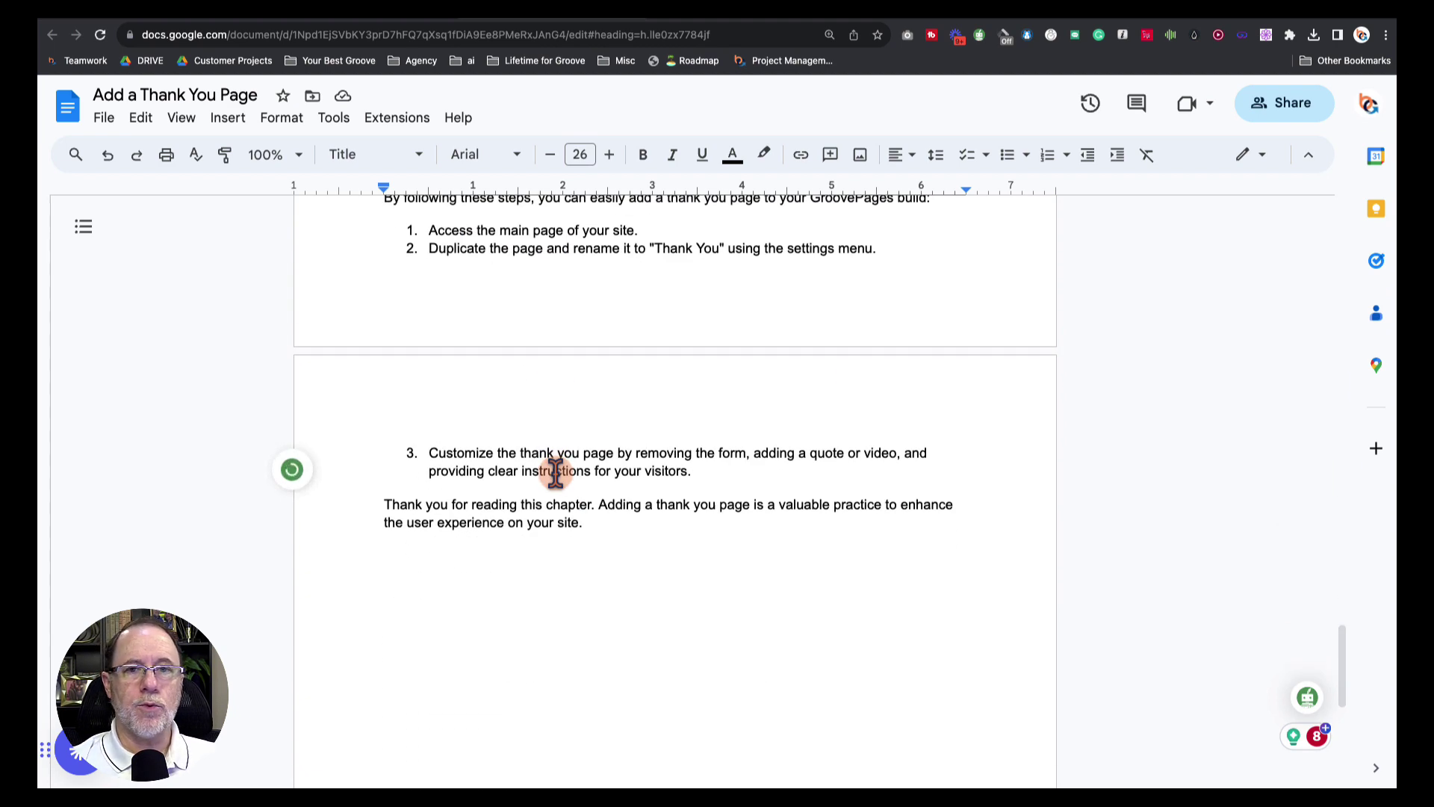
scroll(555, 474, "up", 10)
scroll(555, 474, "up", 20)
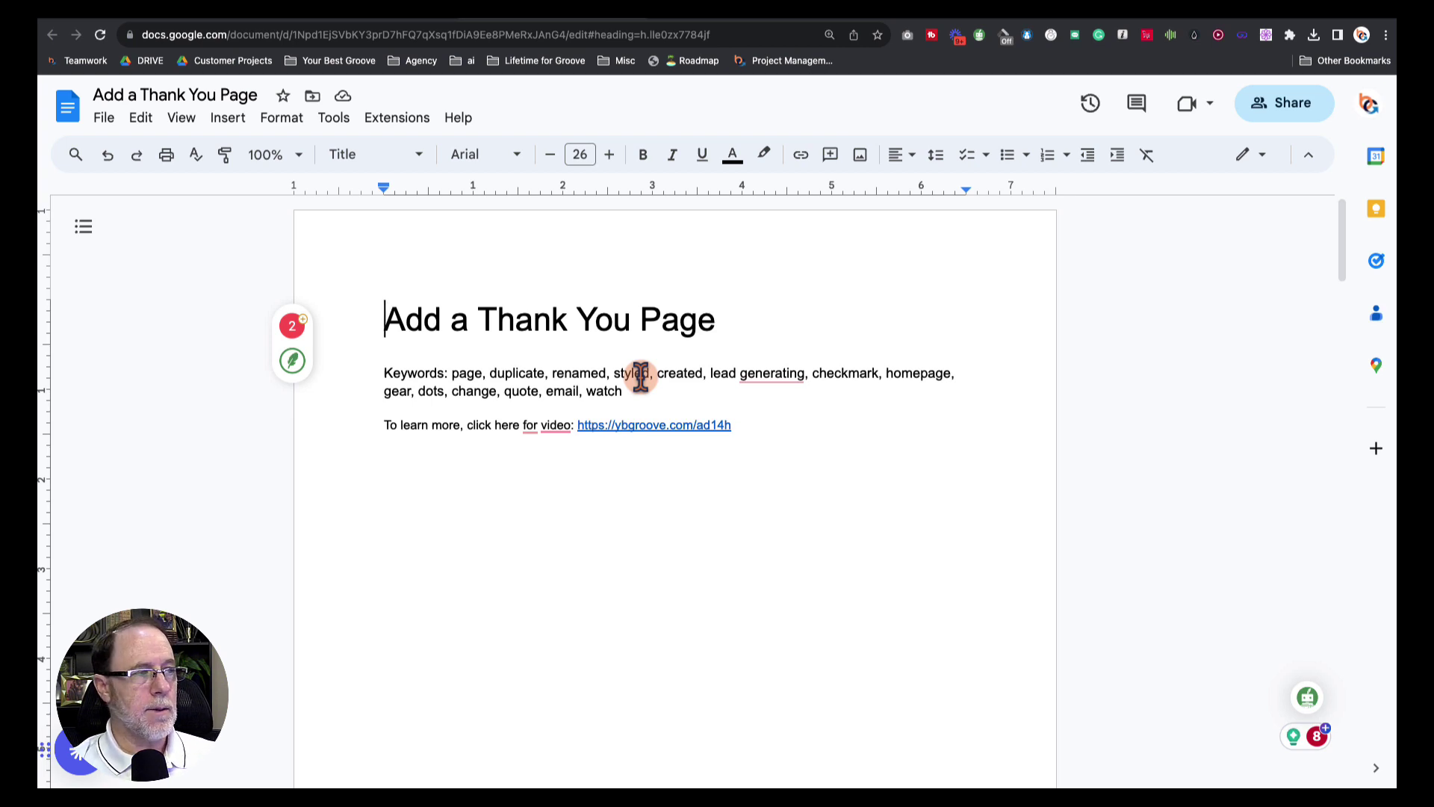
Go back from the document to the GroovePages Drive folder.
key("super+bracketleft")
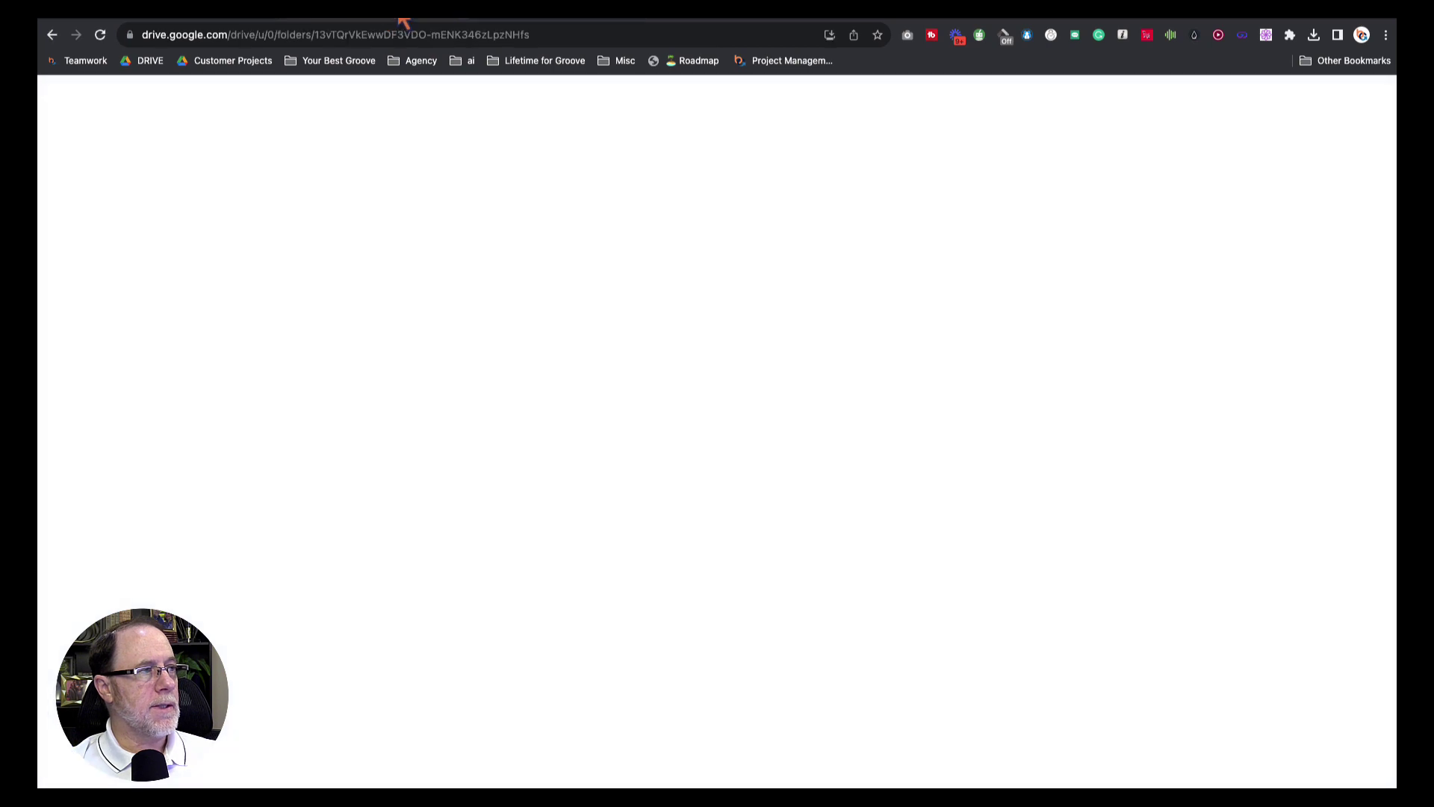
scroll(482, 381, "down", 10)
scroll(482, 381, "up", 10)
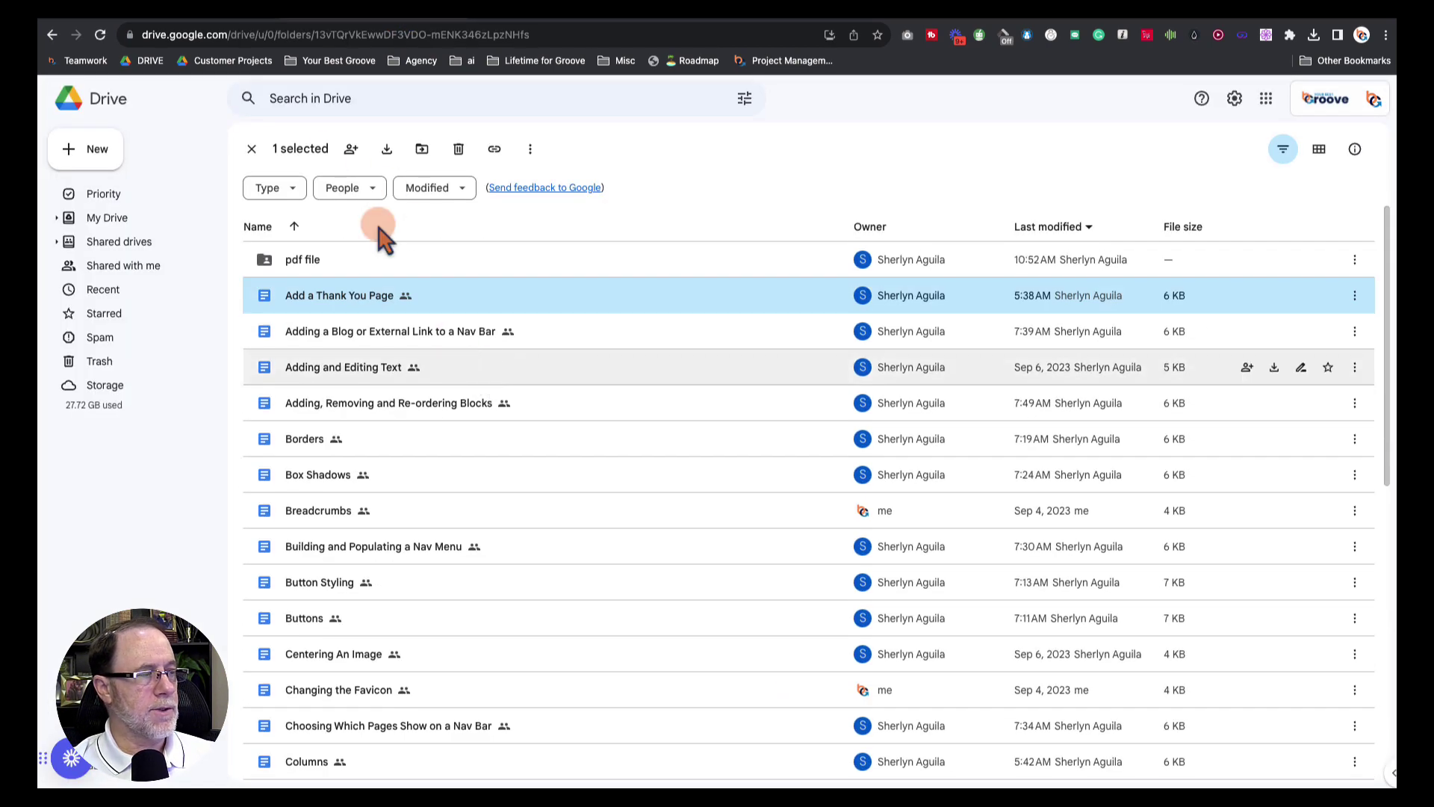
In Groove.ai, open the Groove for Growth Academy knowledge base and scroll its indexed files.
key("ctrl+Tab")
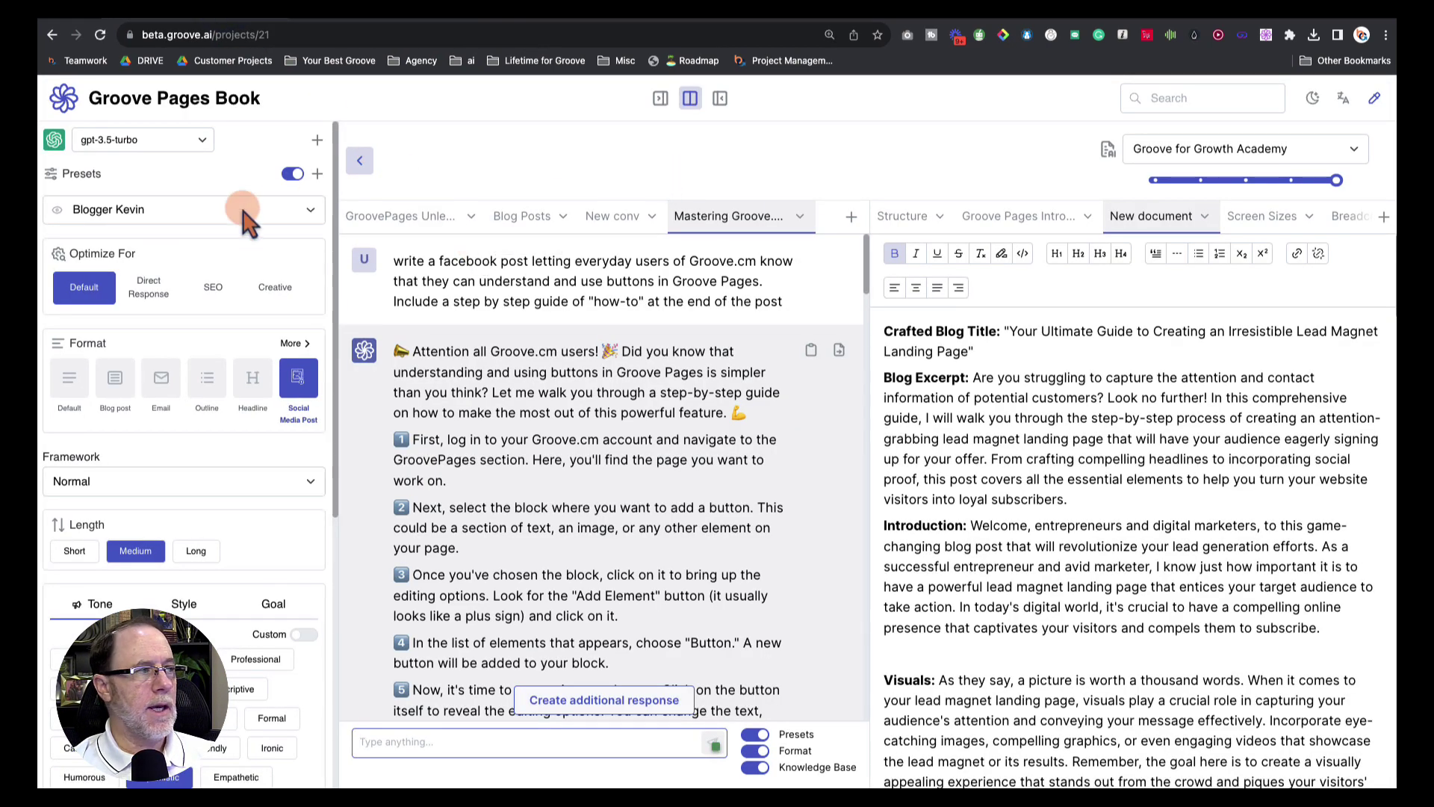
left_click(142, 280)
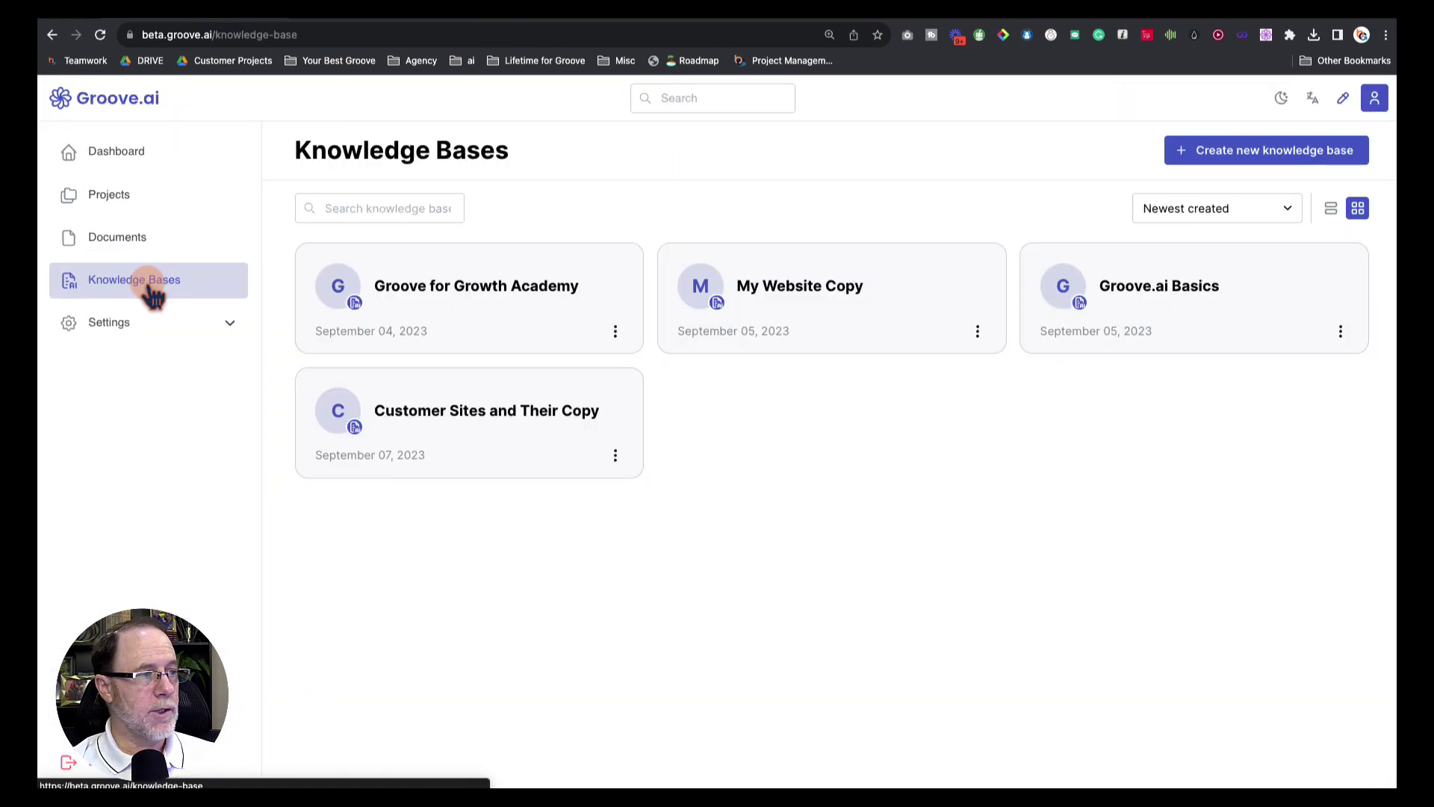
left_click(467, 298)
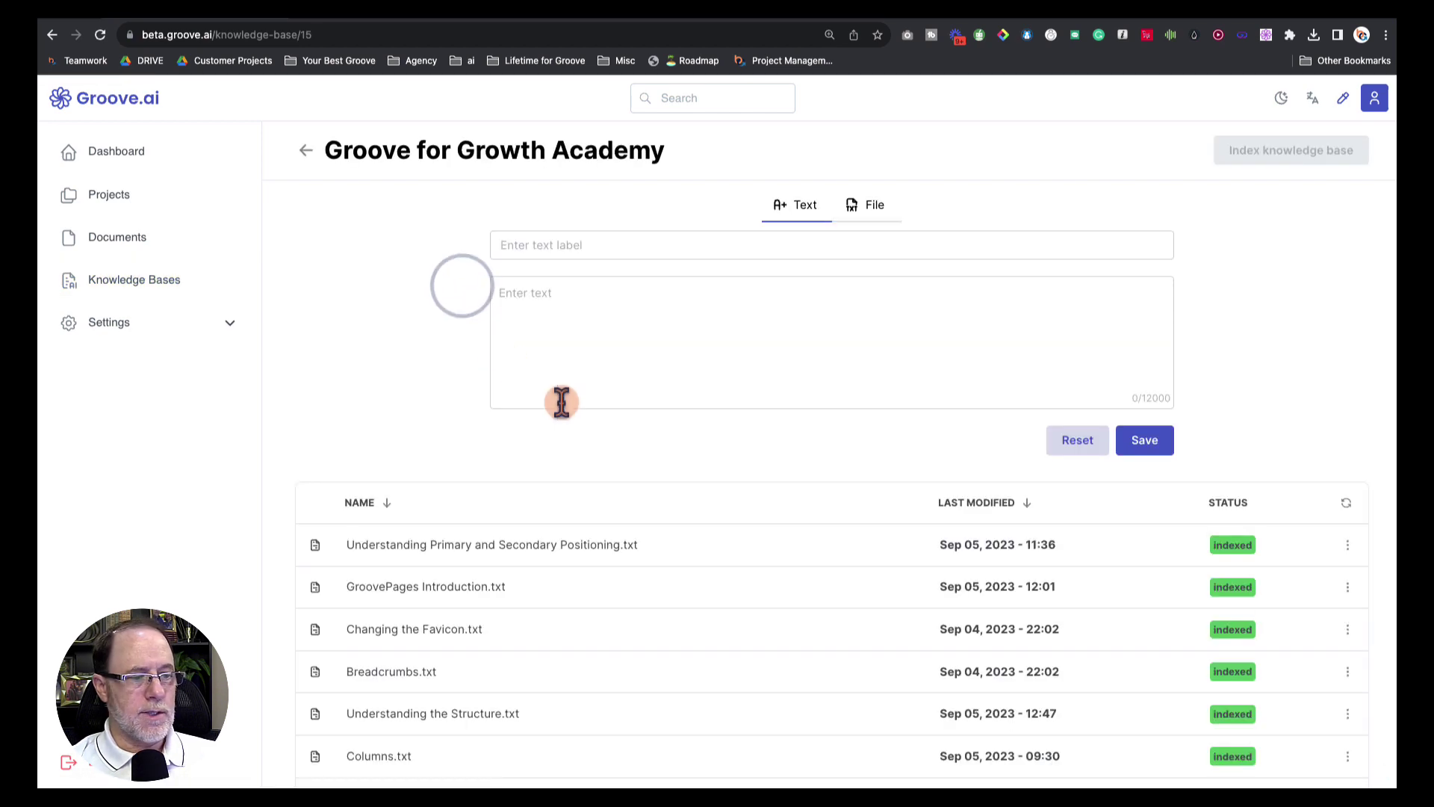
scroll(562, 407, "down", 5)
scroll(564, 413, "down", 10)
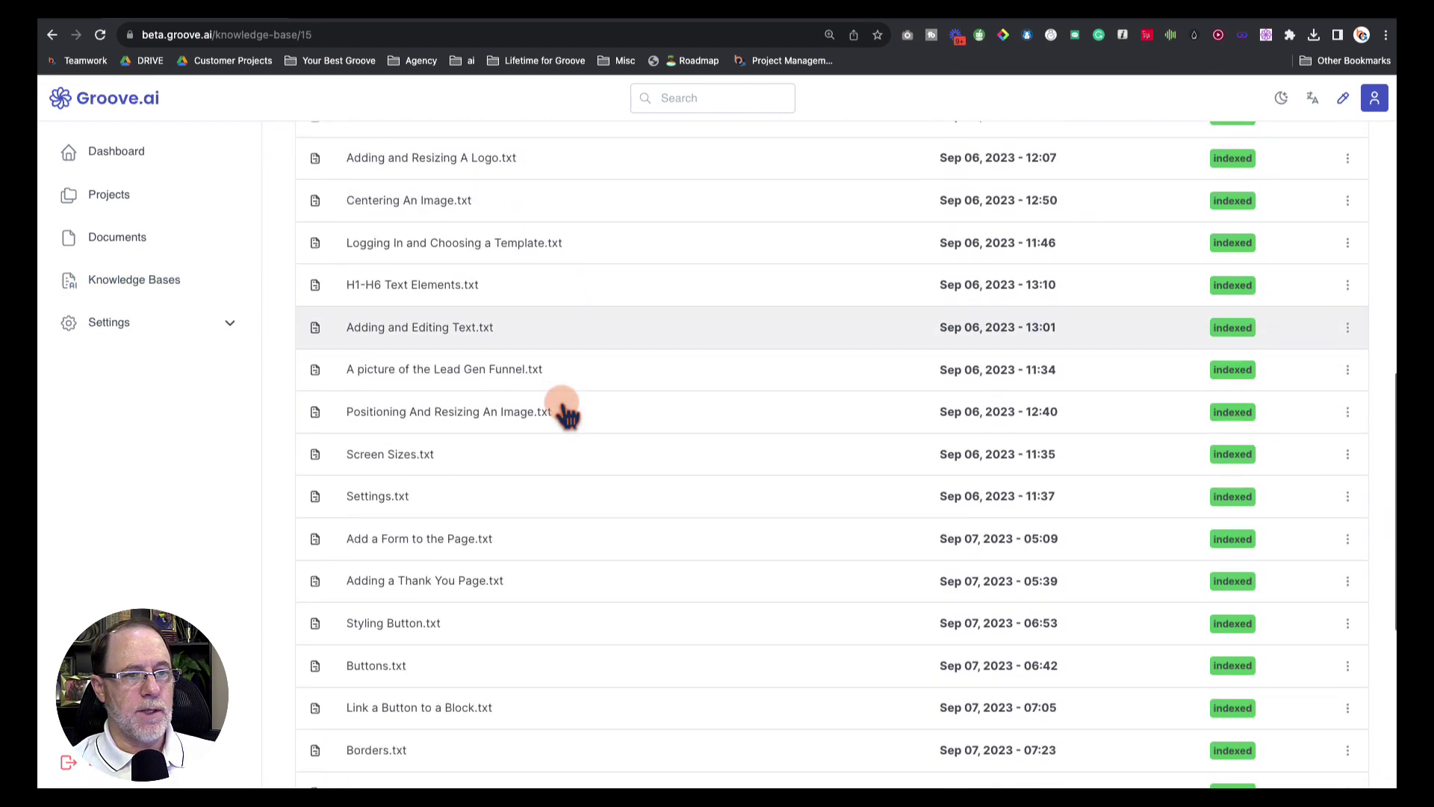
scroll(564, 409, "up", 15)
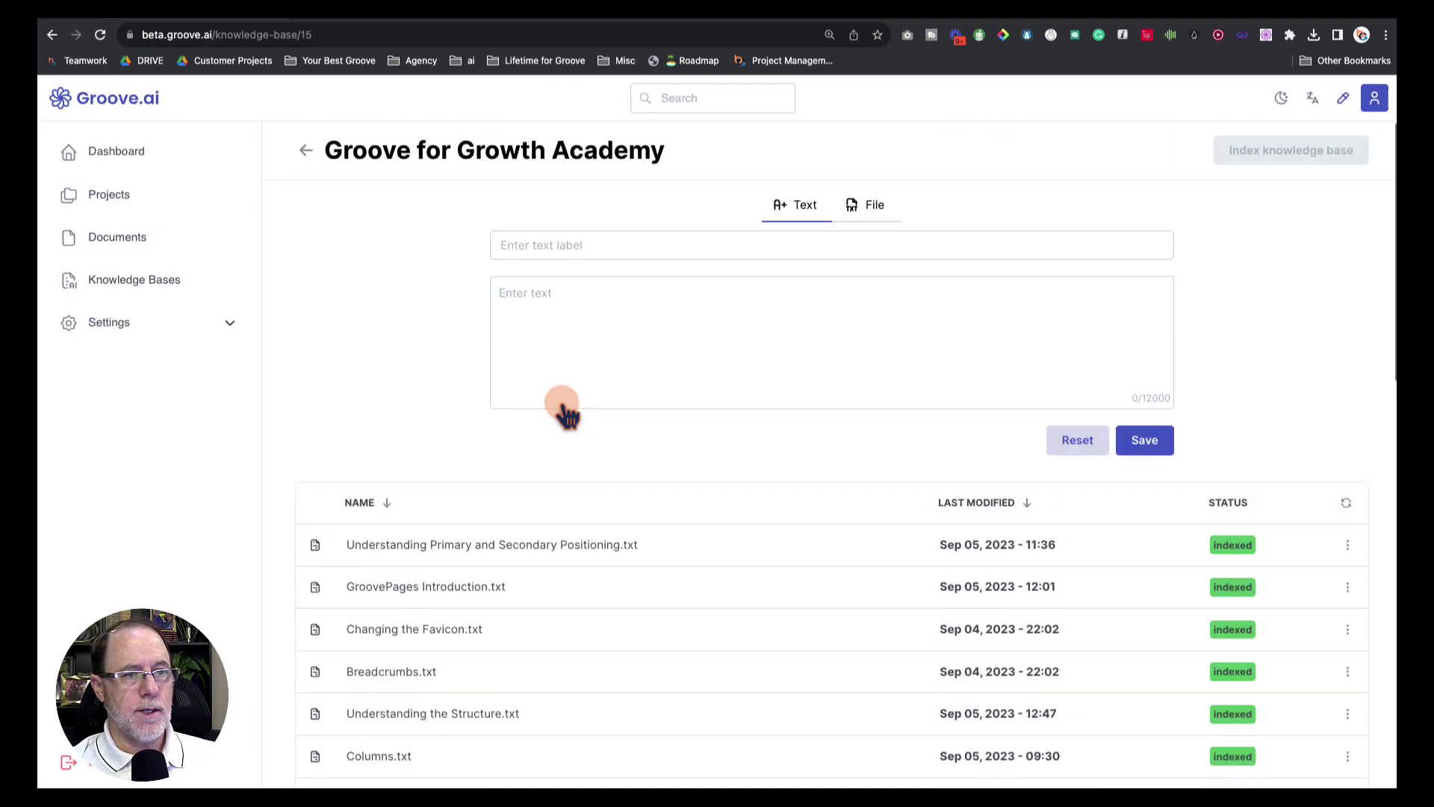
scroll(747, 528, "down", 5)
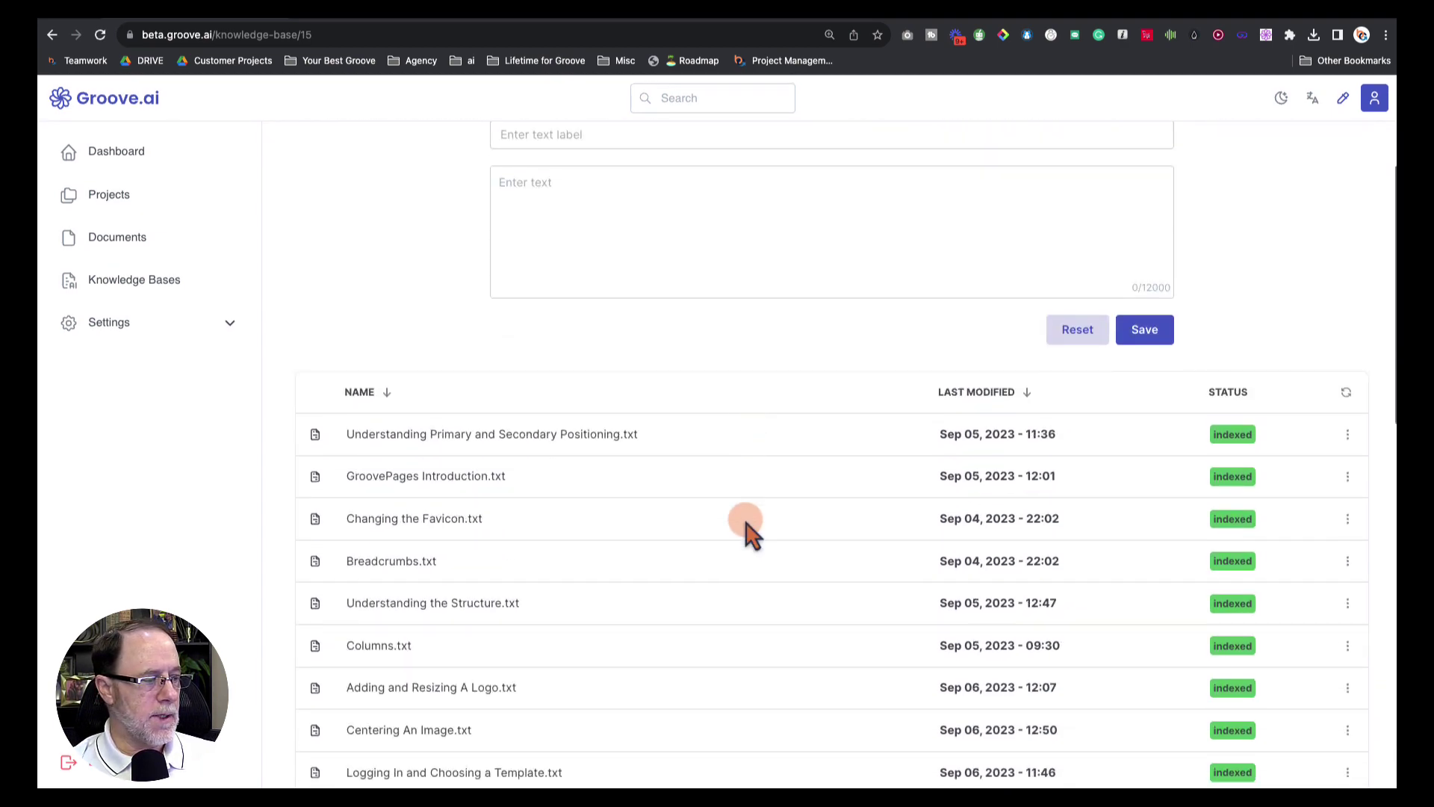
scroll(747, 527, "down", 6)
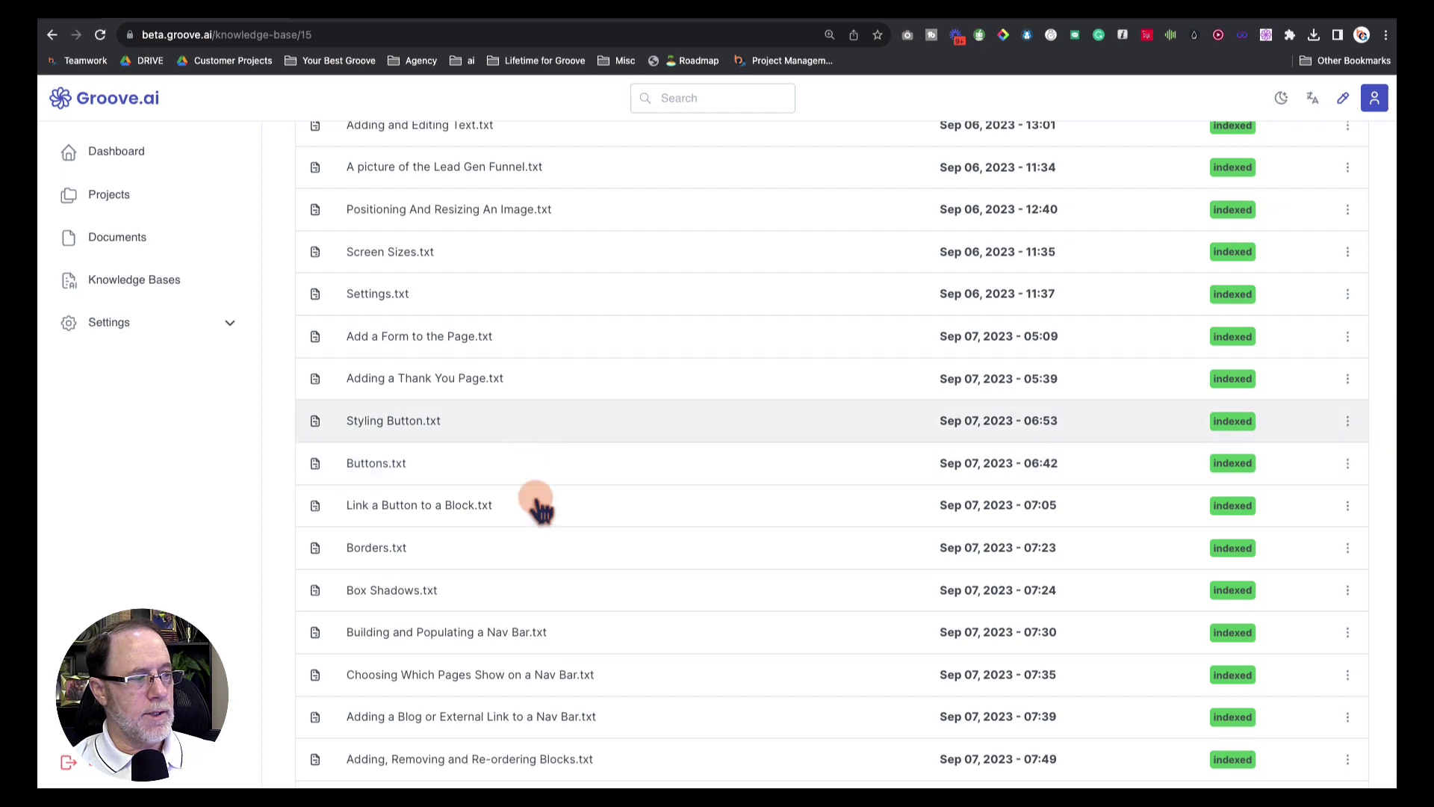
scroll(561, 484, "up", 10)
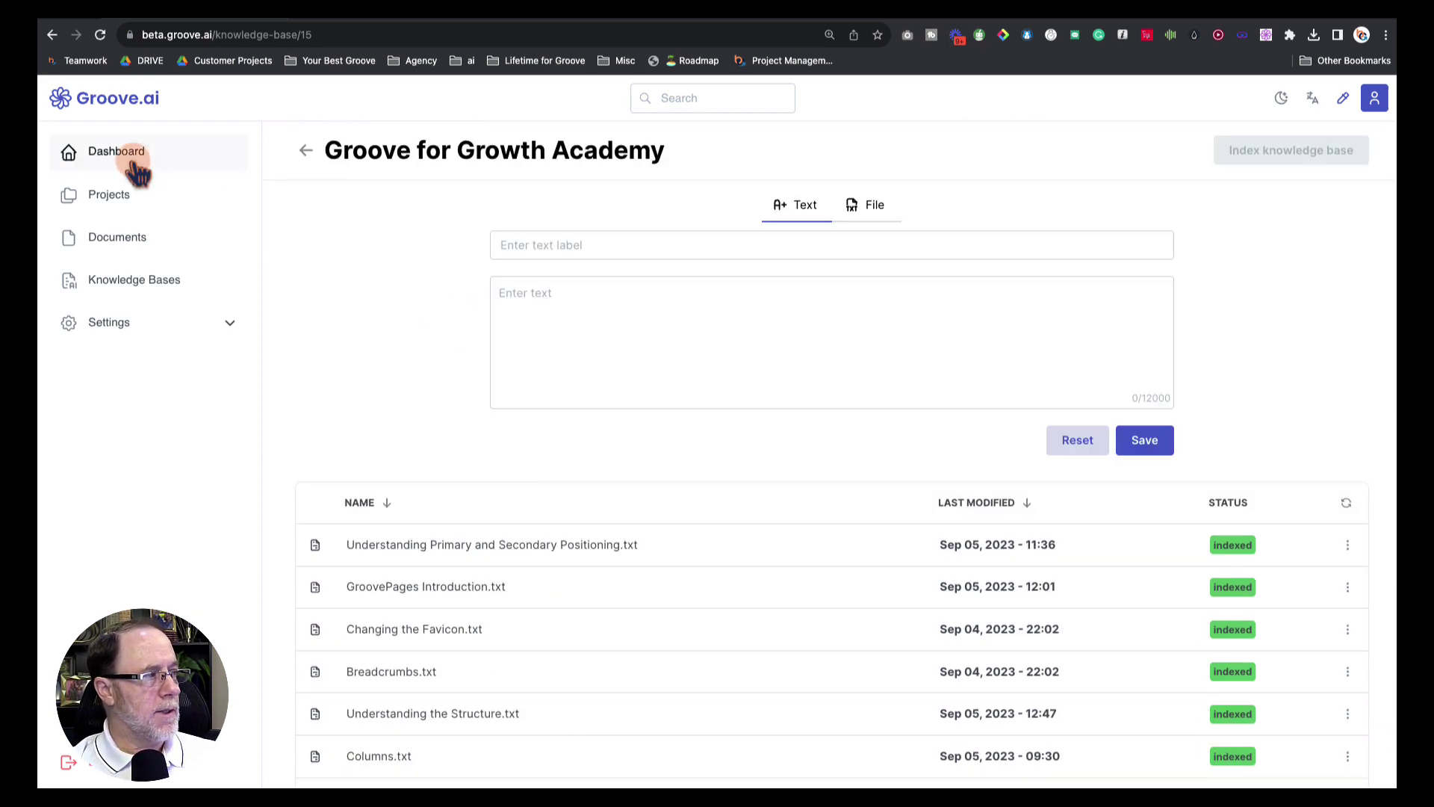
Open the Groove Pages Book project, scroll its chat response, and return to Projects.
left_click(109, 196)
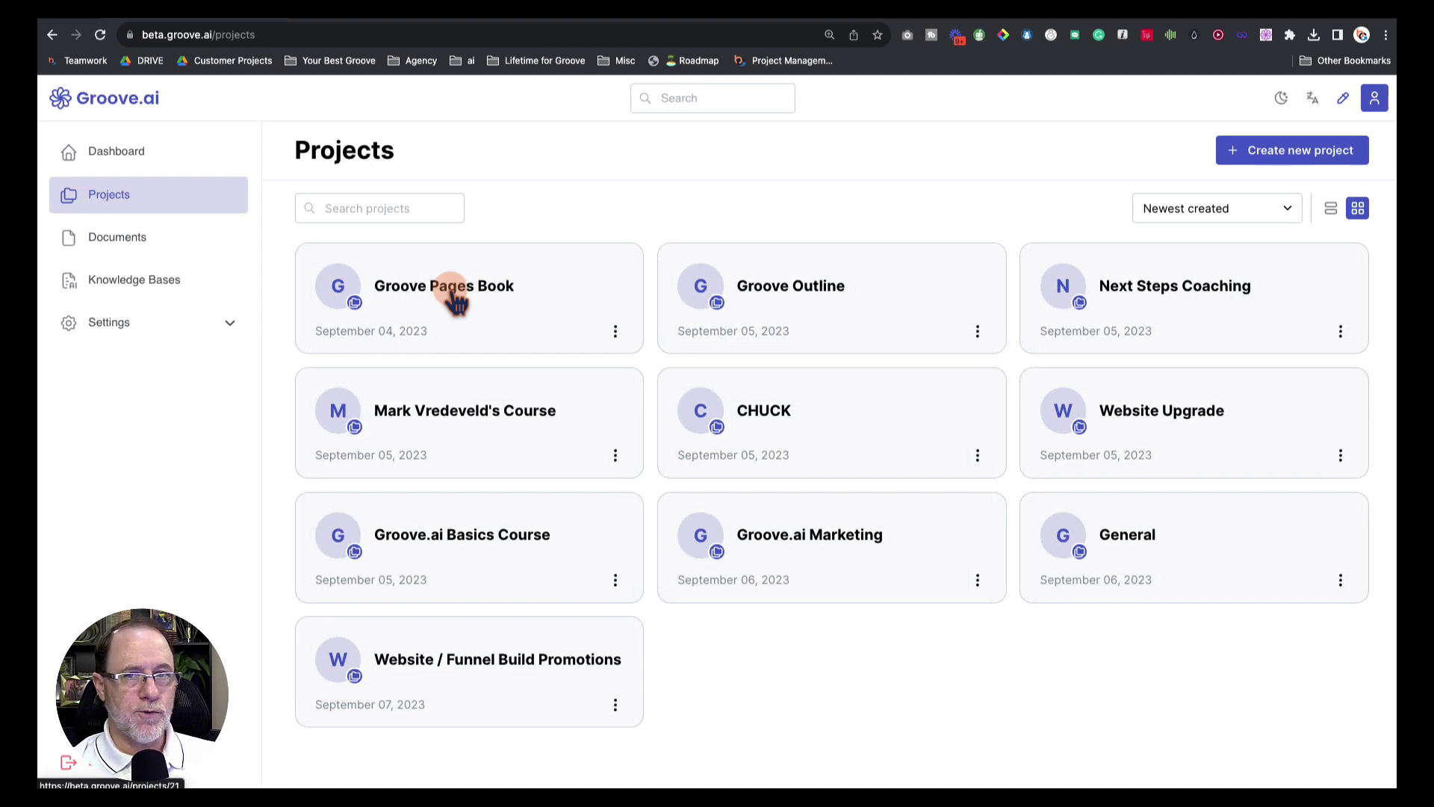
left_click(454, 297)
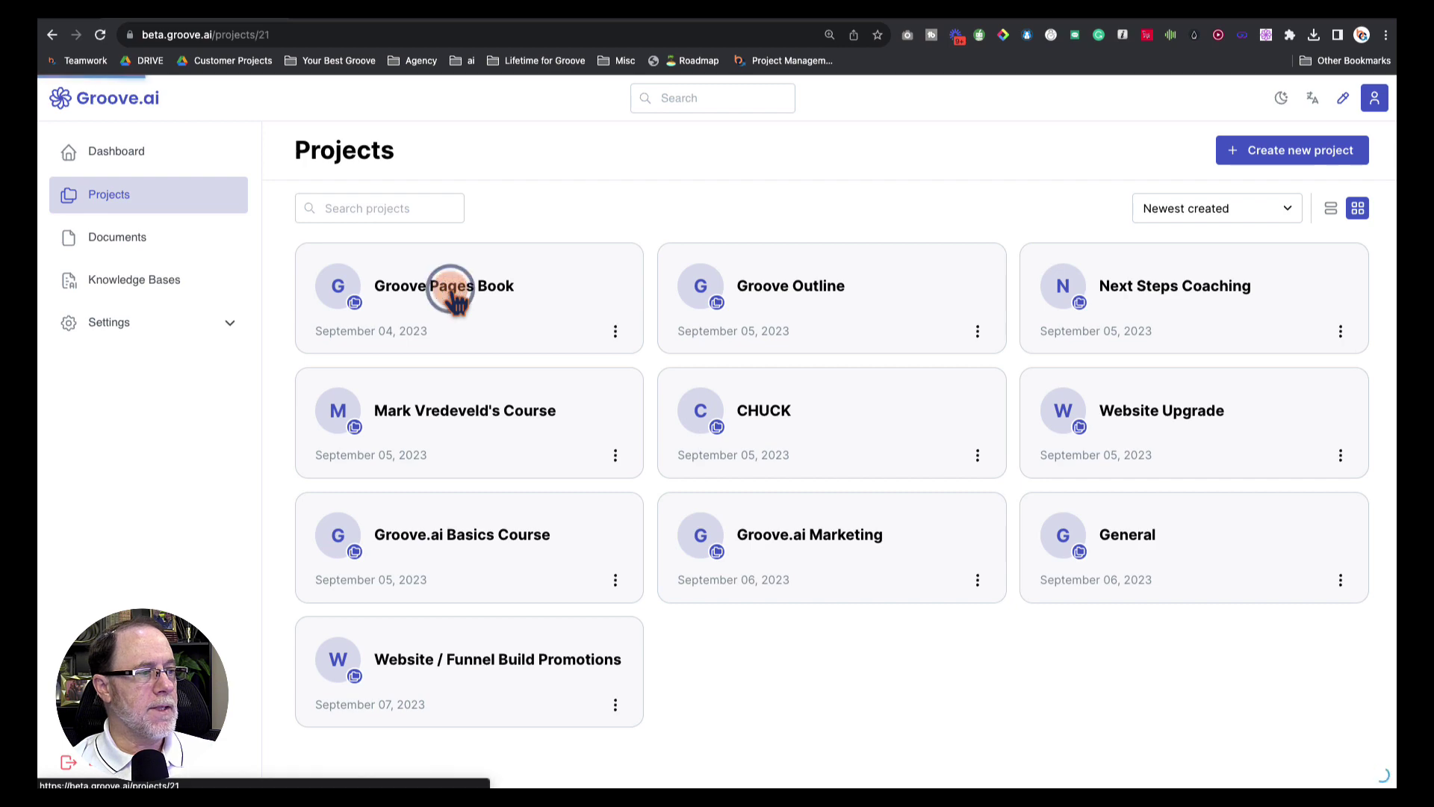
scroll(515, 321, "up", 7)
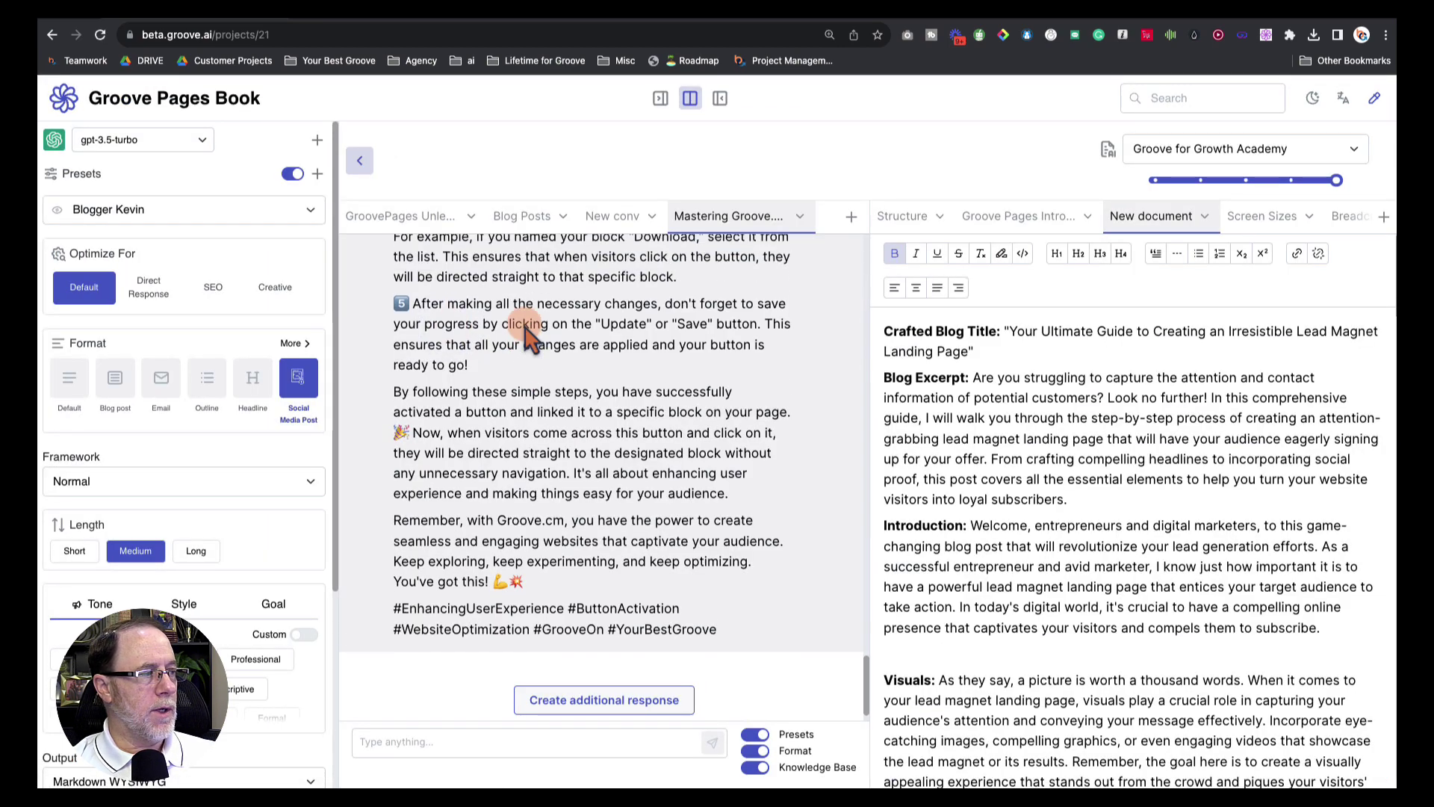
scroll(684, 234, "up", 5)
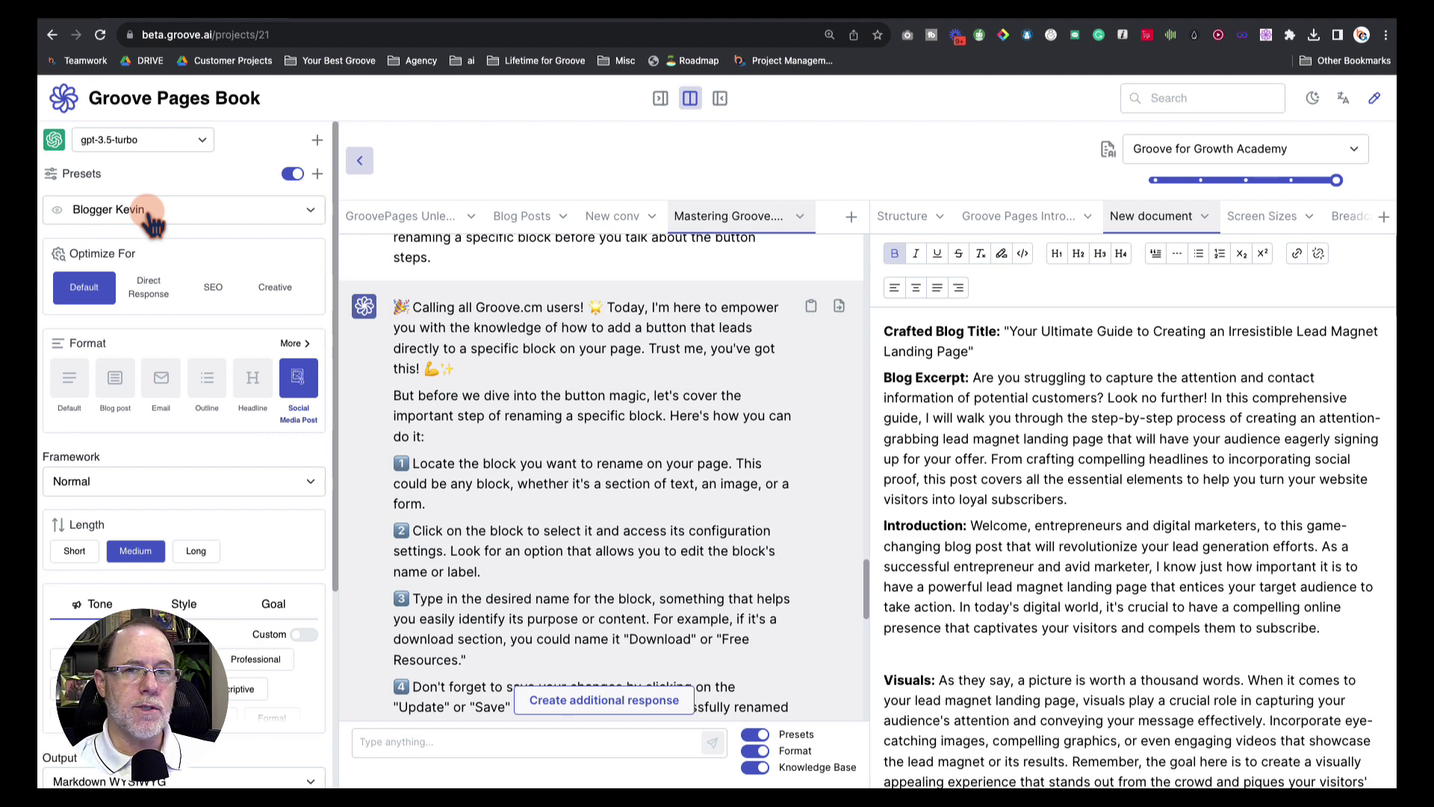
left_click(64, 101)
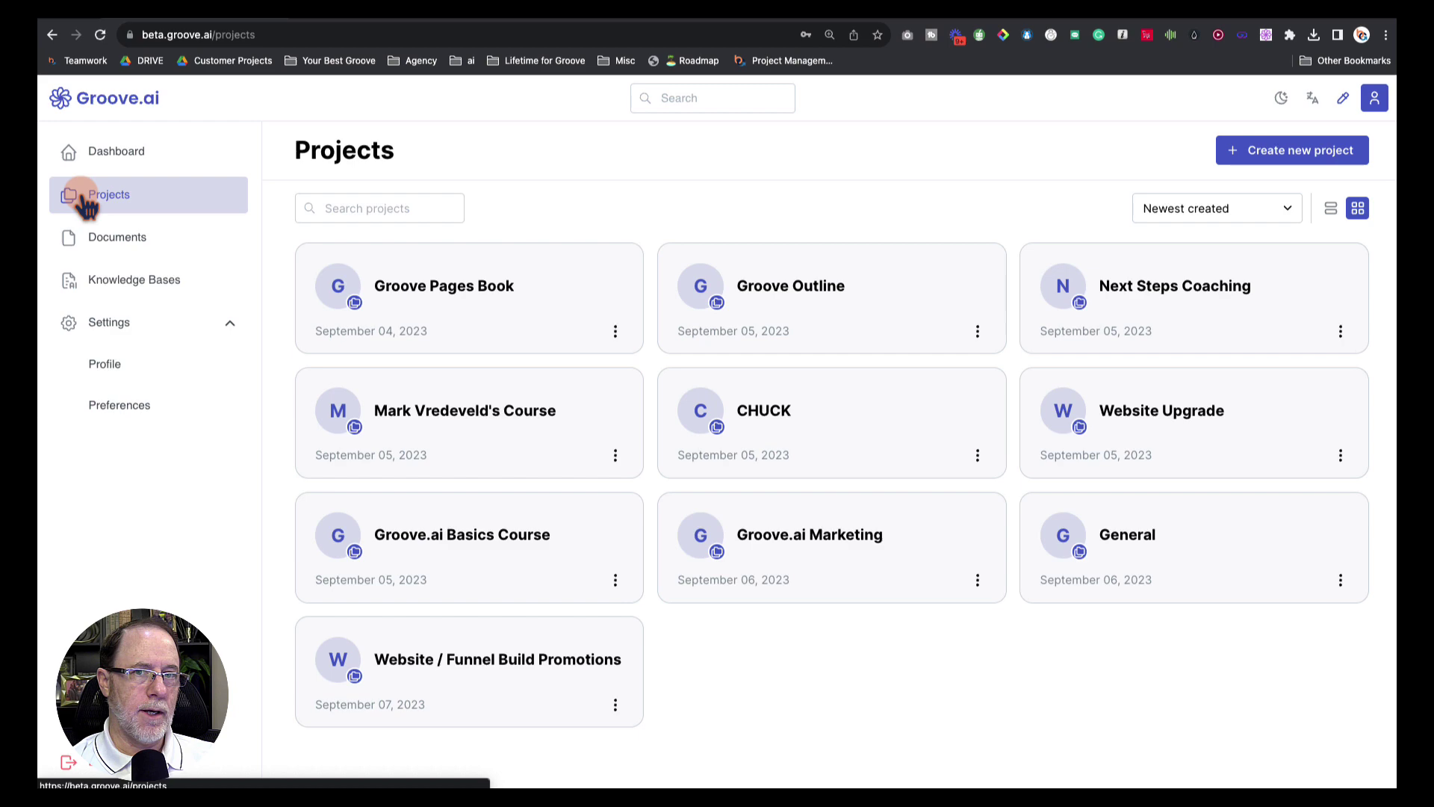
left_click(480, 284)
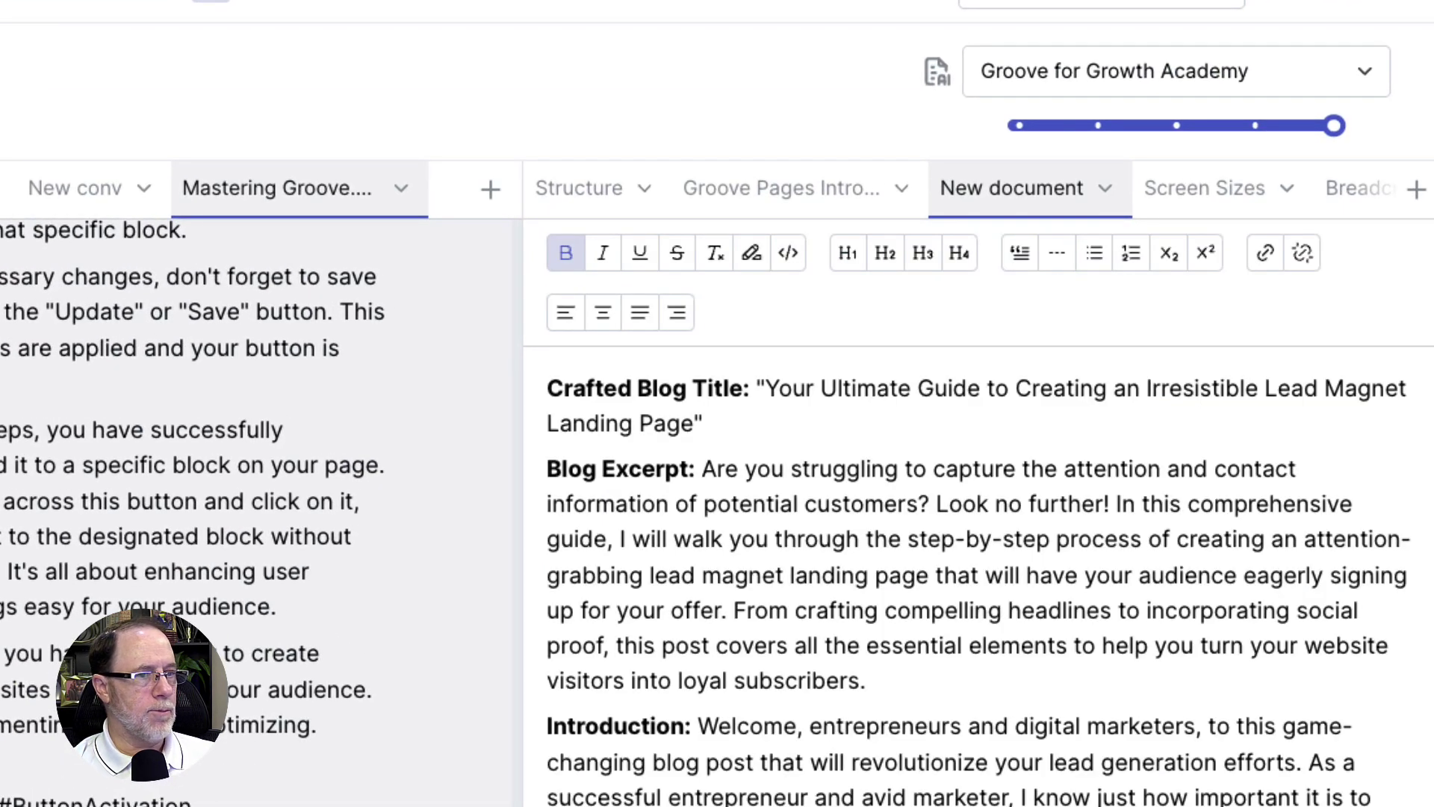
left_click(1216, 71)
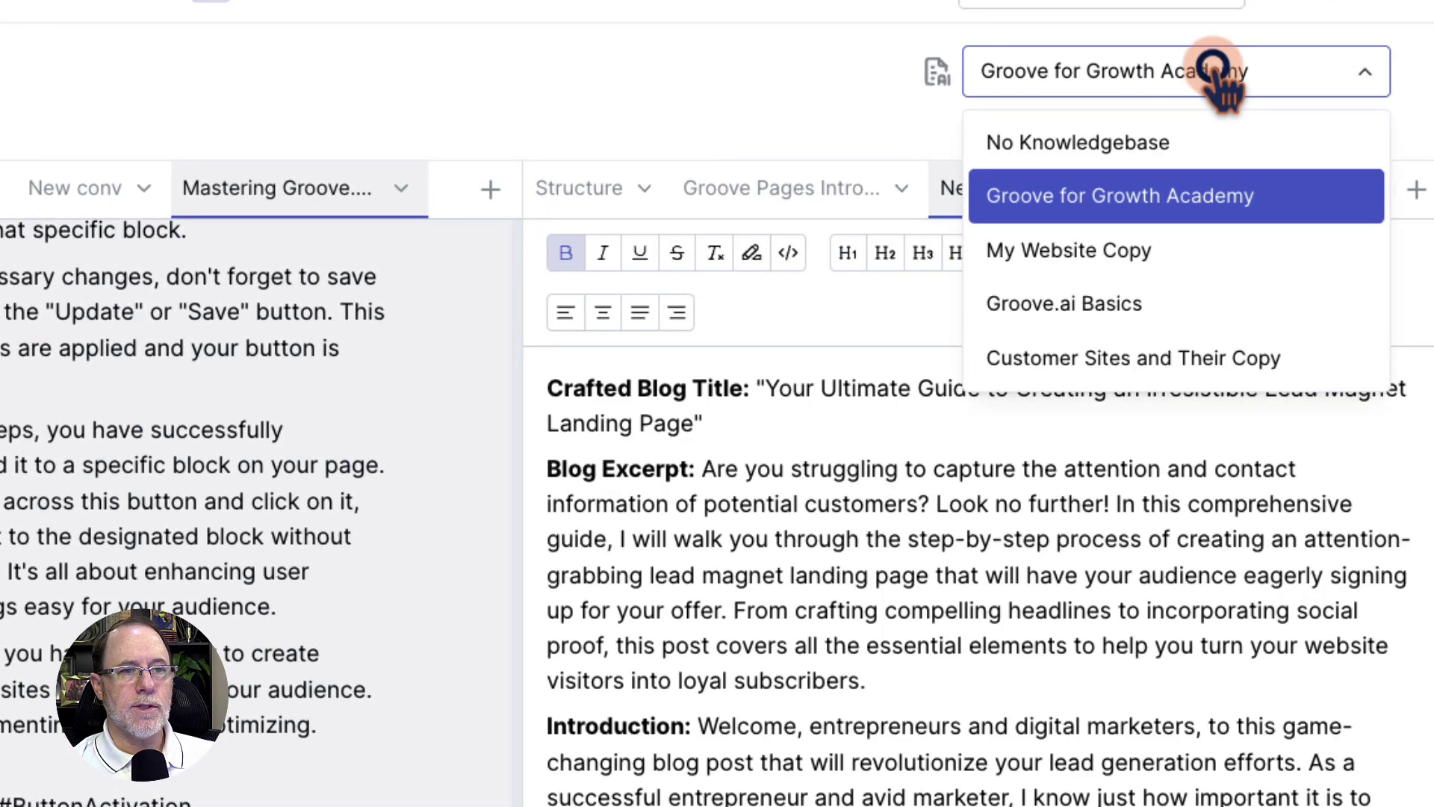
left_click(1100, 196)
left_click(1332, 124)
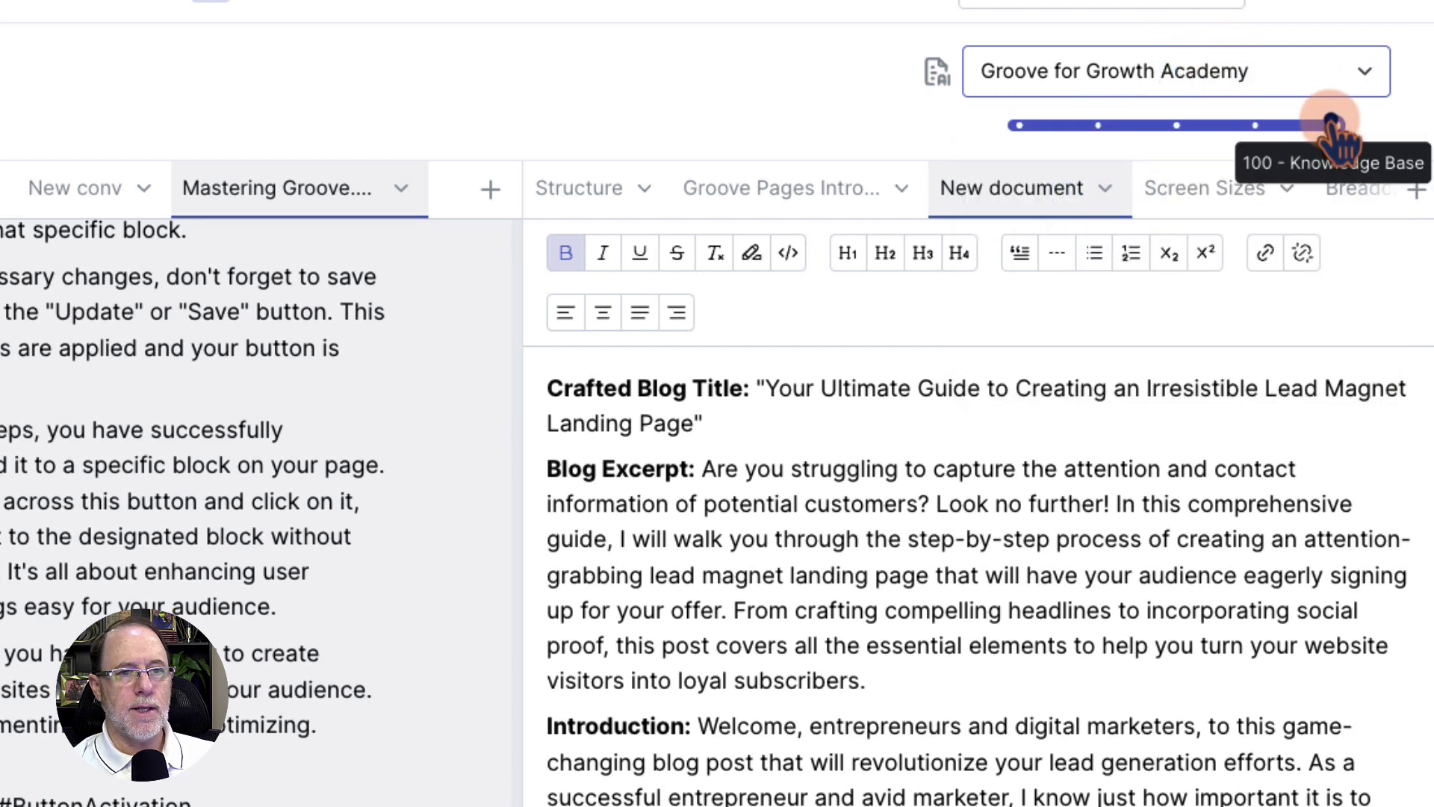
left_click(1333, 124)
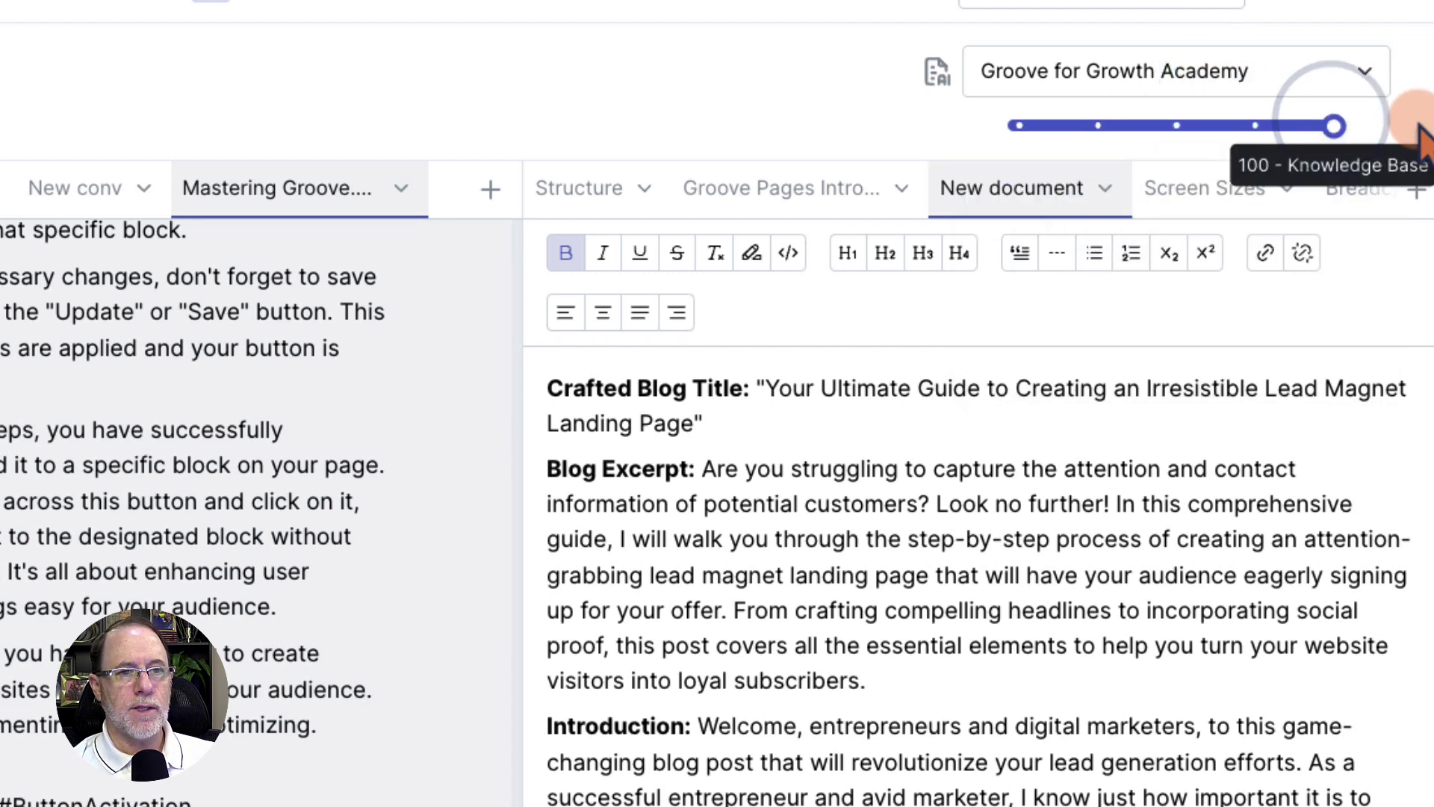
left_click(1336, 126)
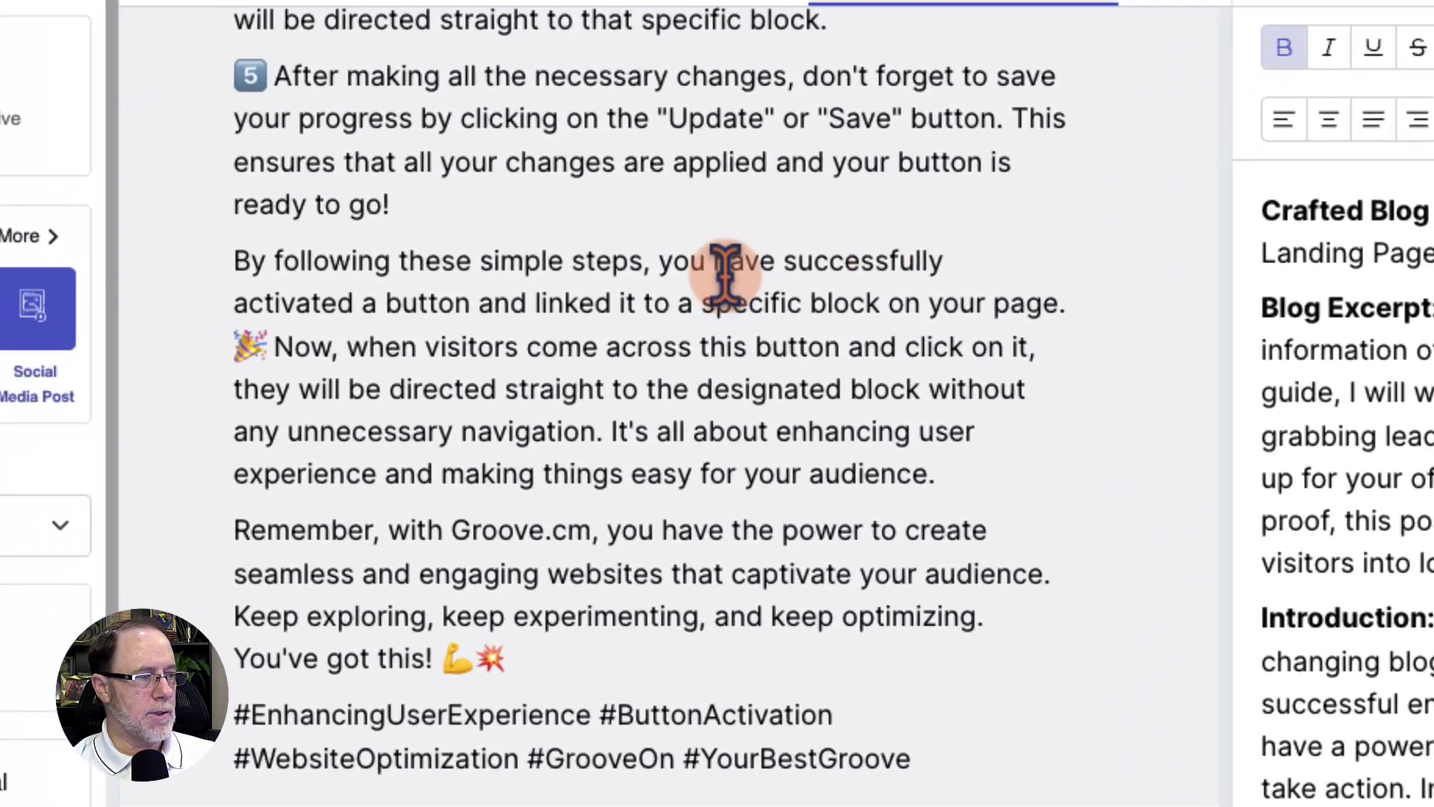
Select the Facebook post prompt about using buttons in Groove Pages.
scroll(86, 429, "up", 10)
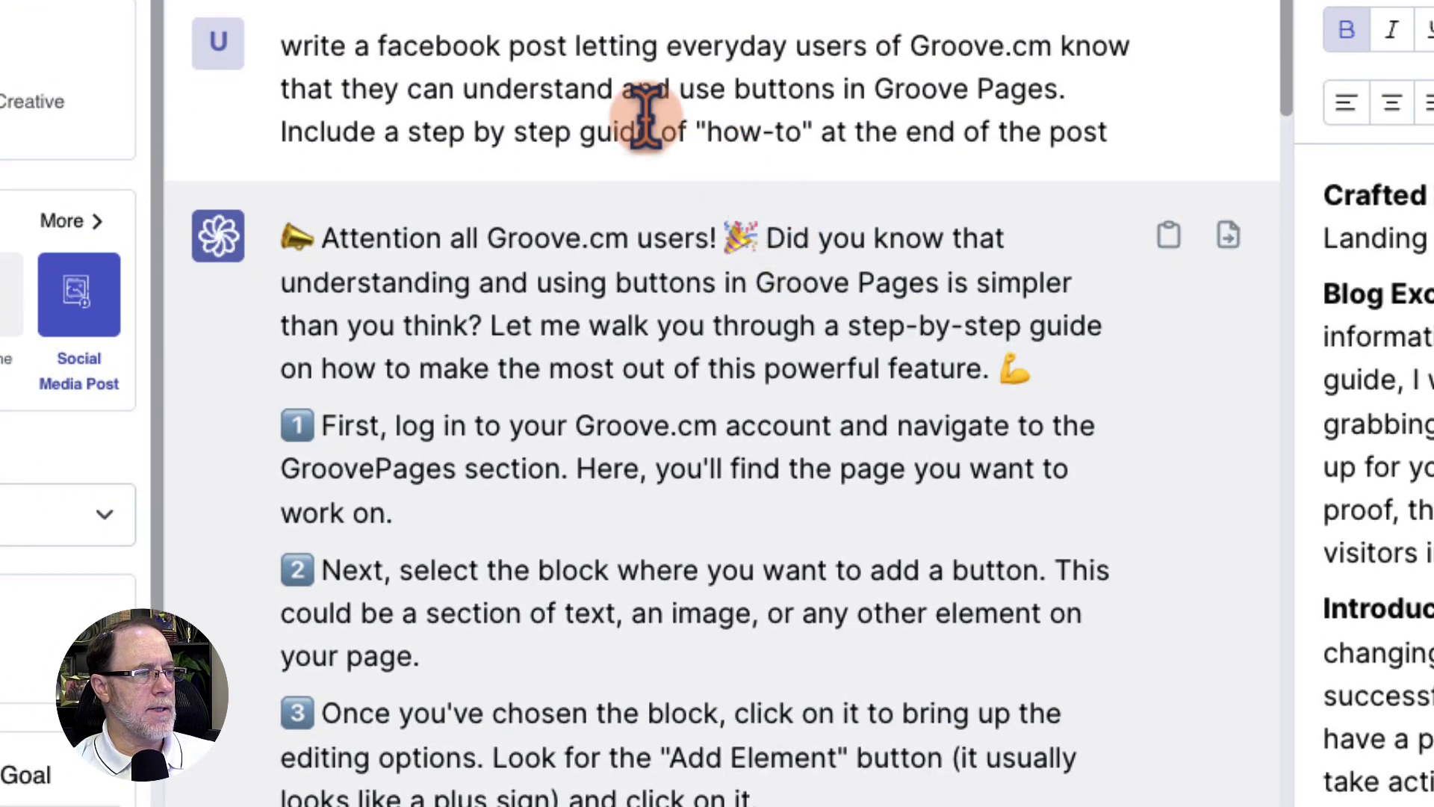
triple_click(417, 70)
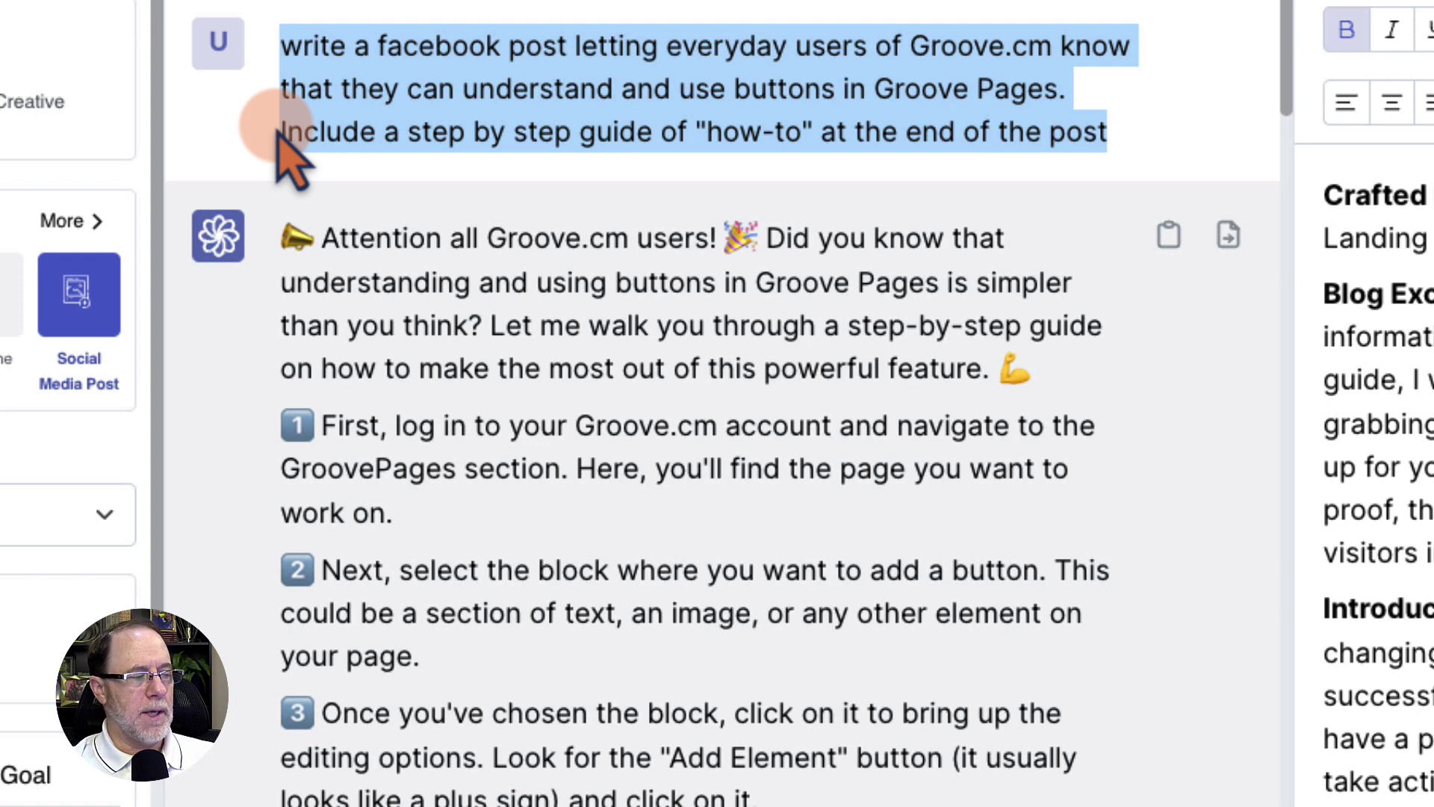
left_click_drag(278, 133, 1107, 123)
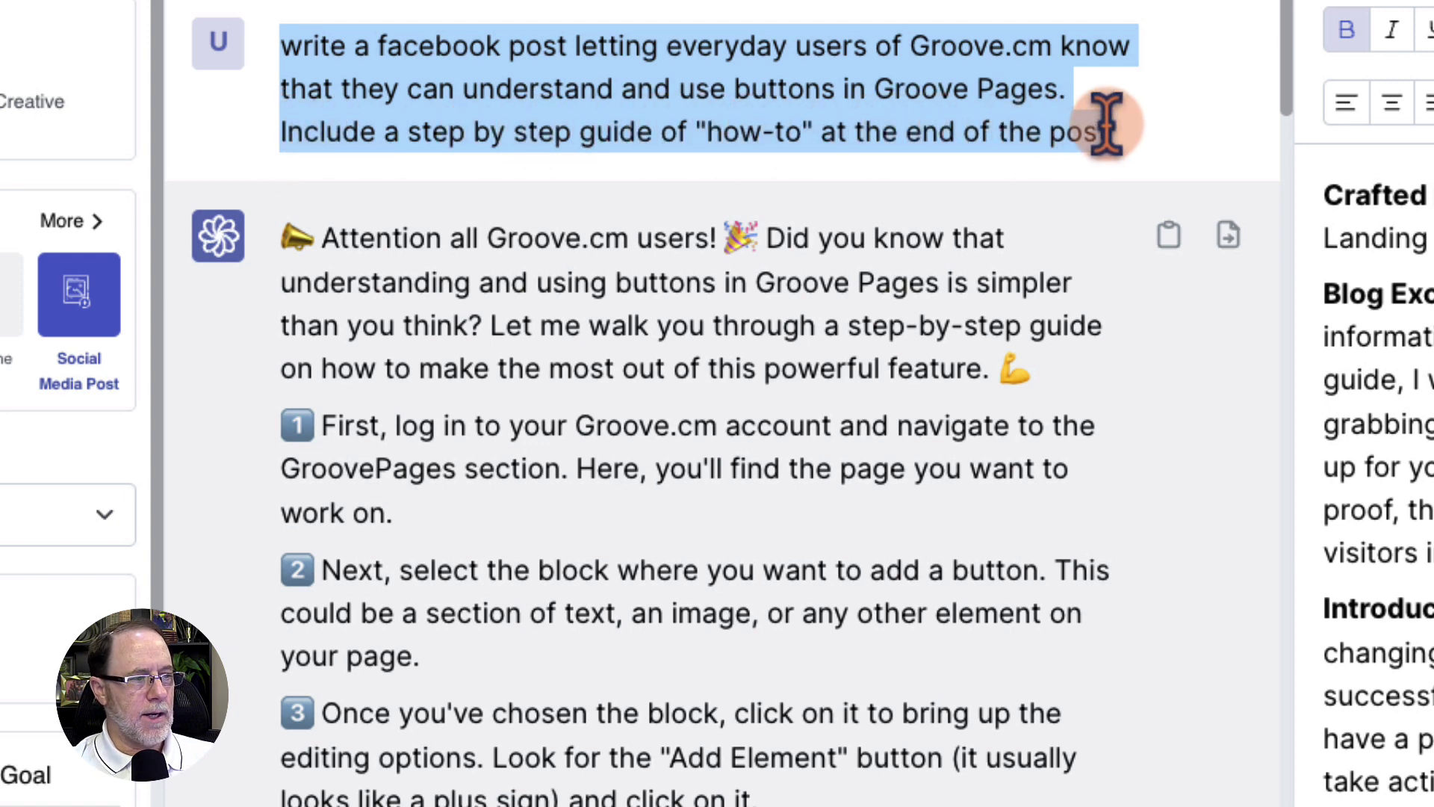
Scroll through the reply's numbered steps down to the follow-up prompt about linking buttons to blocks.
scroll(528, 432, "down", 4)
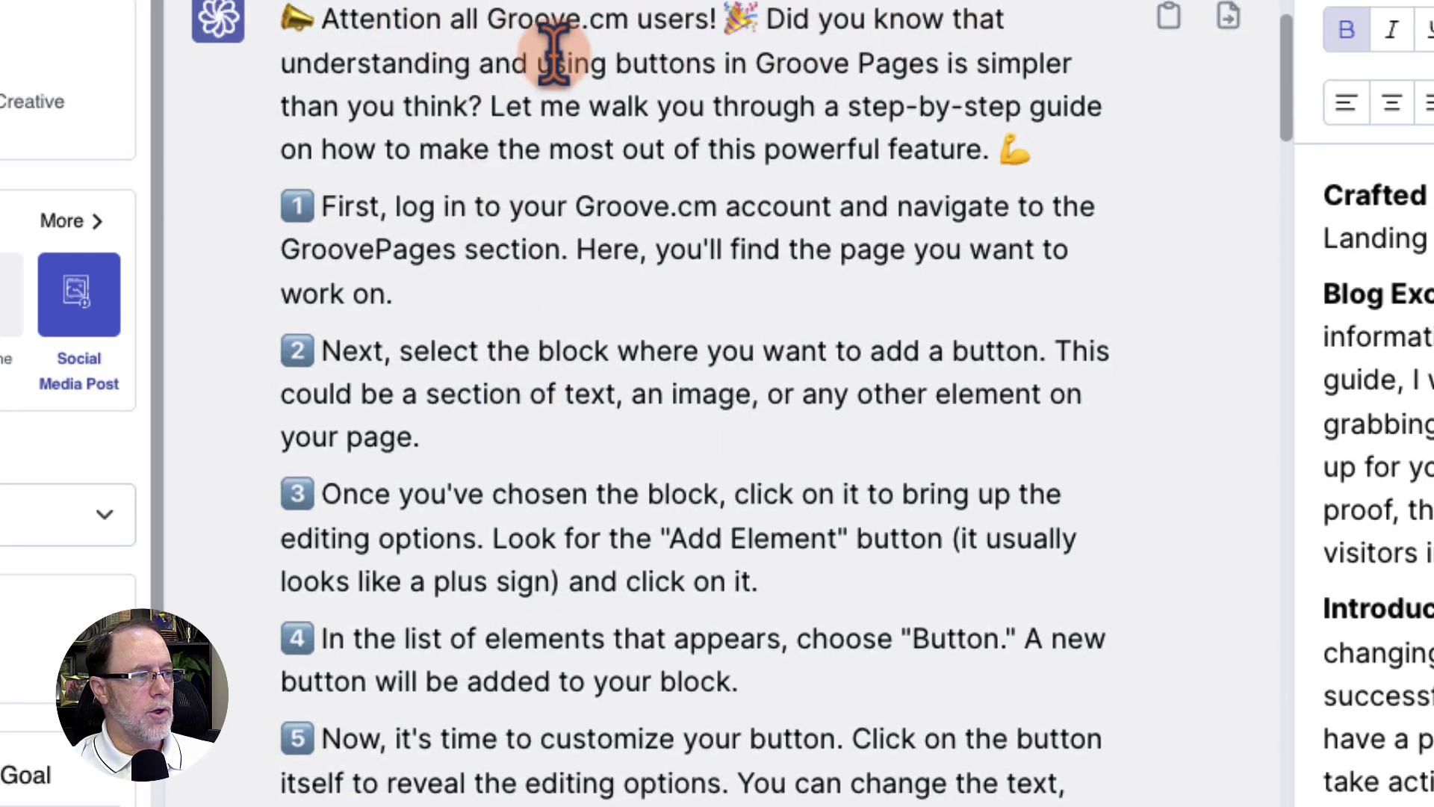
scroll(702, 145, "down", 1)
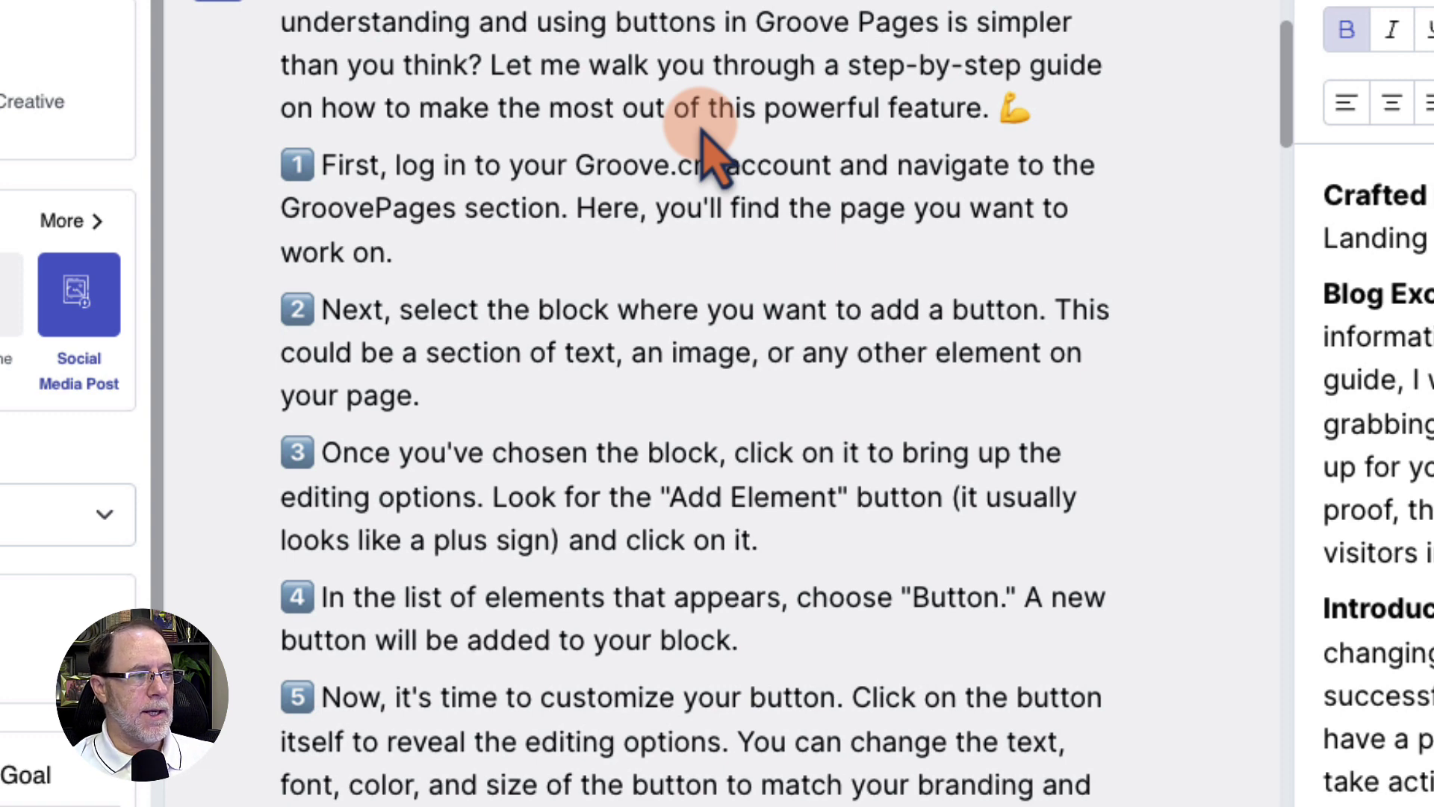
scroll(706, 157, "down", 2)
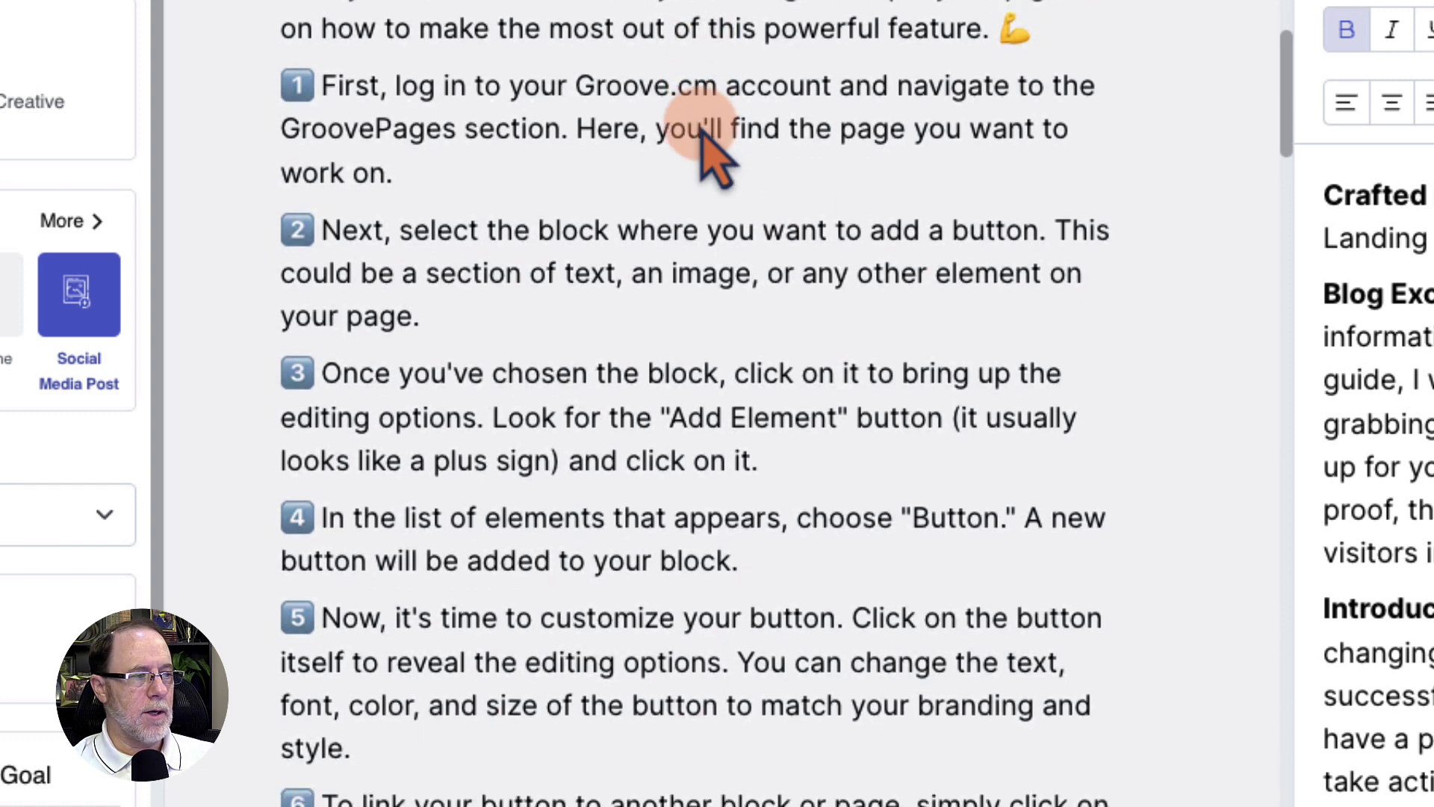
scroll(792, 160, "down", 8)
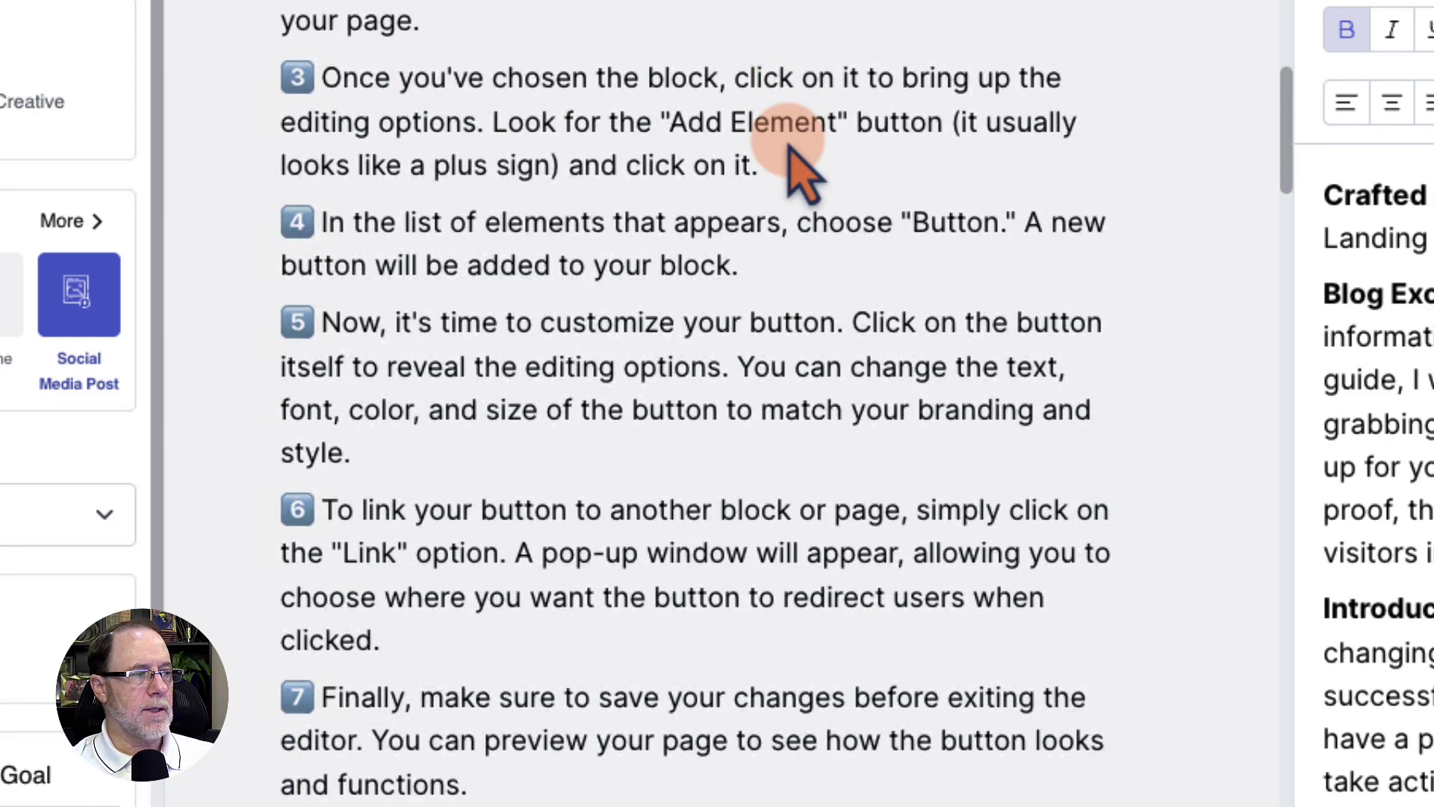
scroll(789, 138, "down", 2)
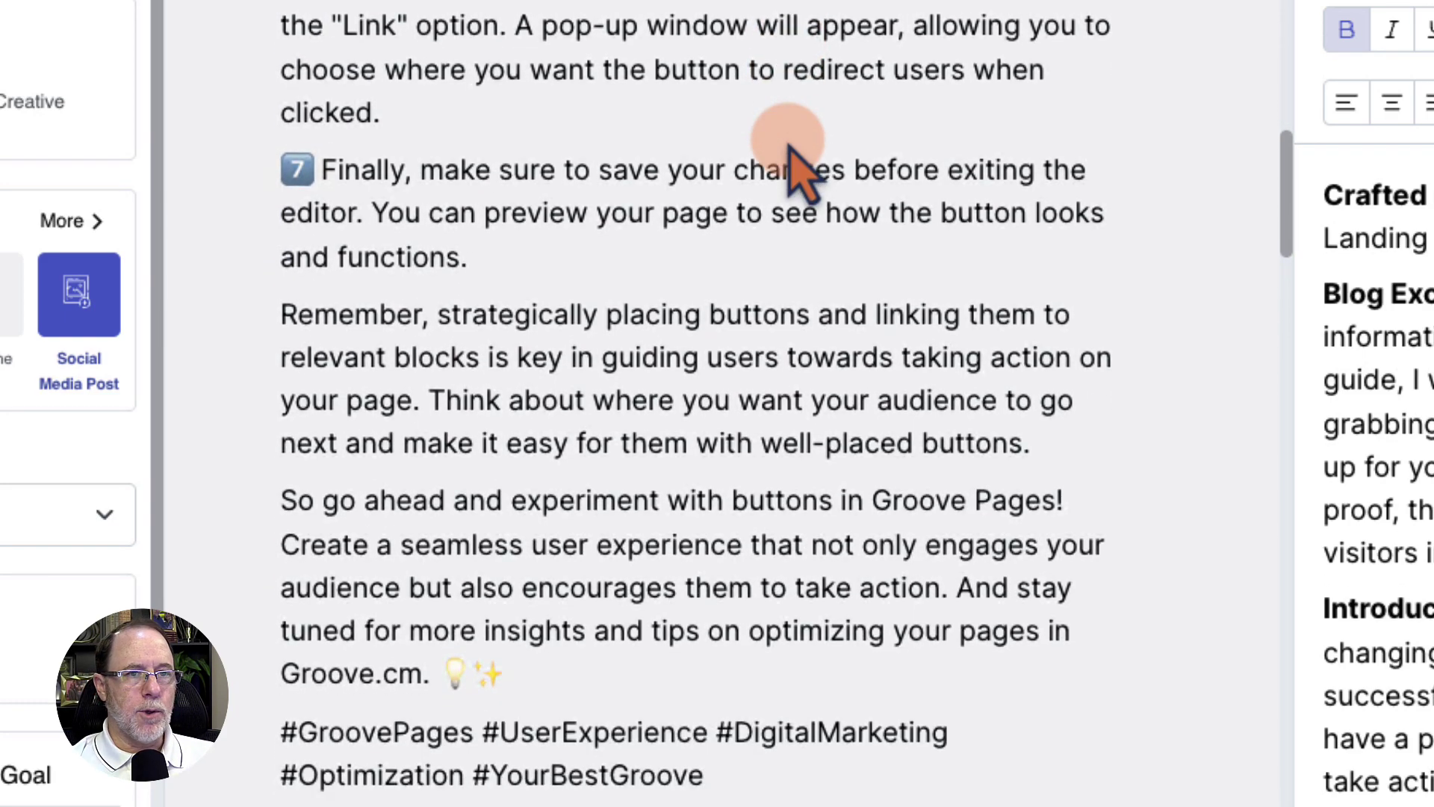
scroll(792, 161, "up", 5)
scroll(788, 138, "up", 10)
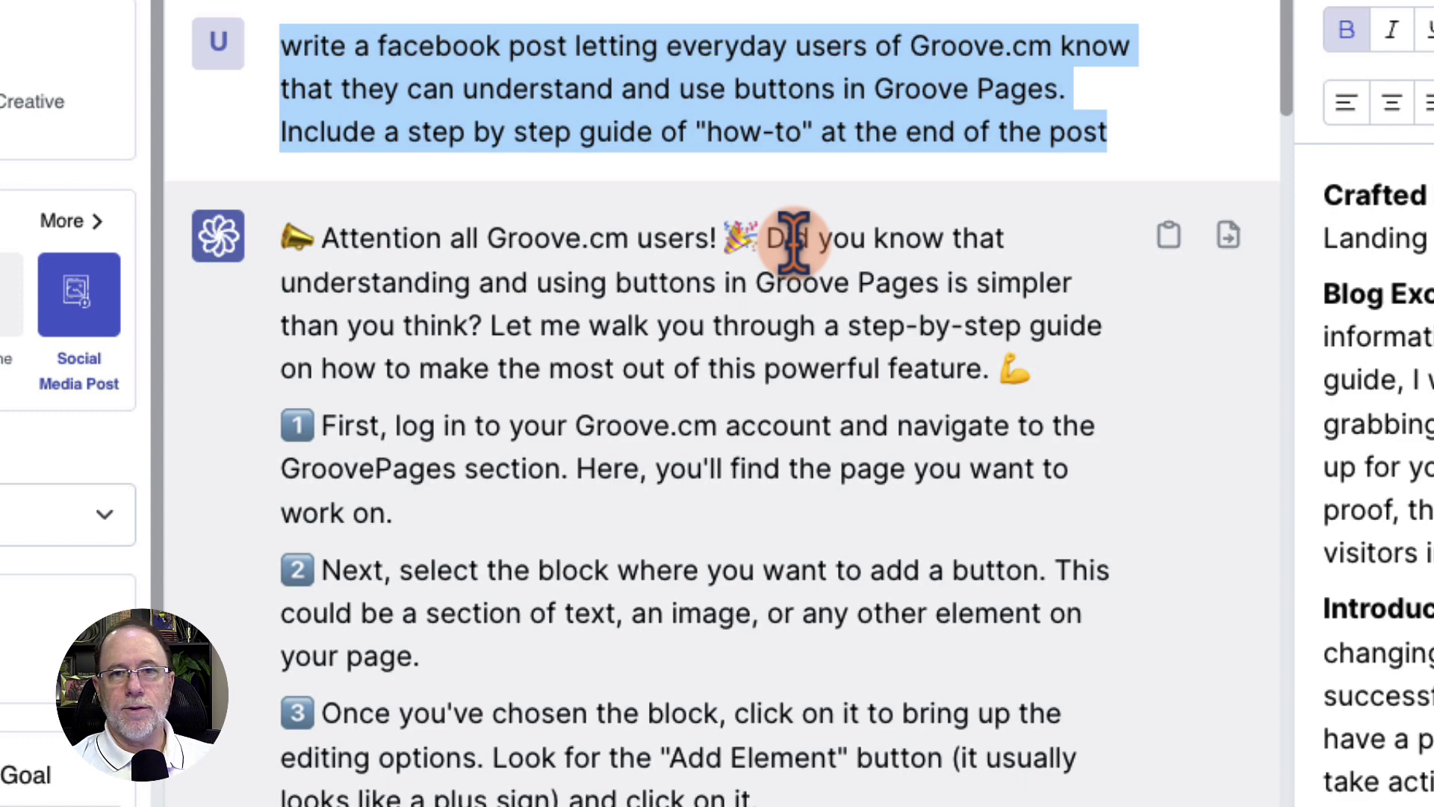
scroll(793, 243, "down", 20)
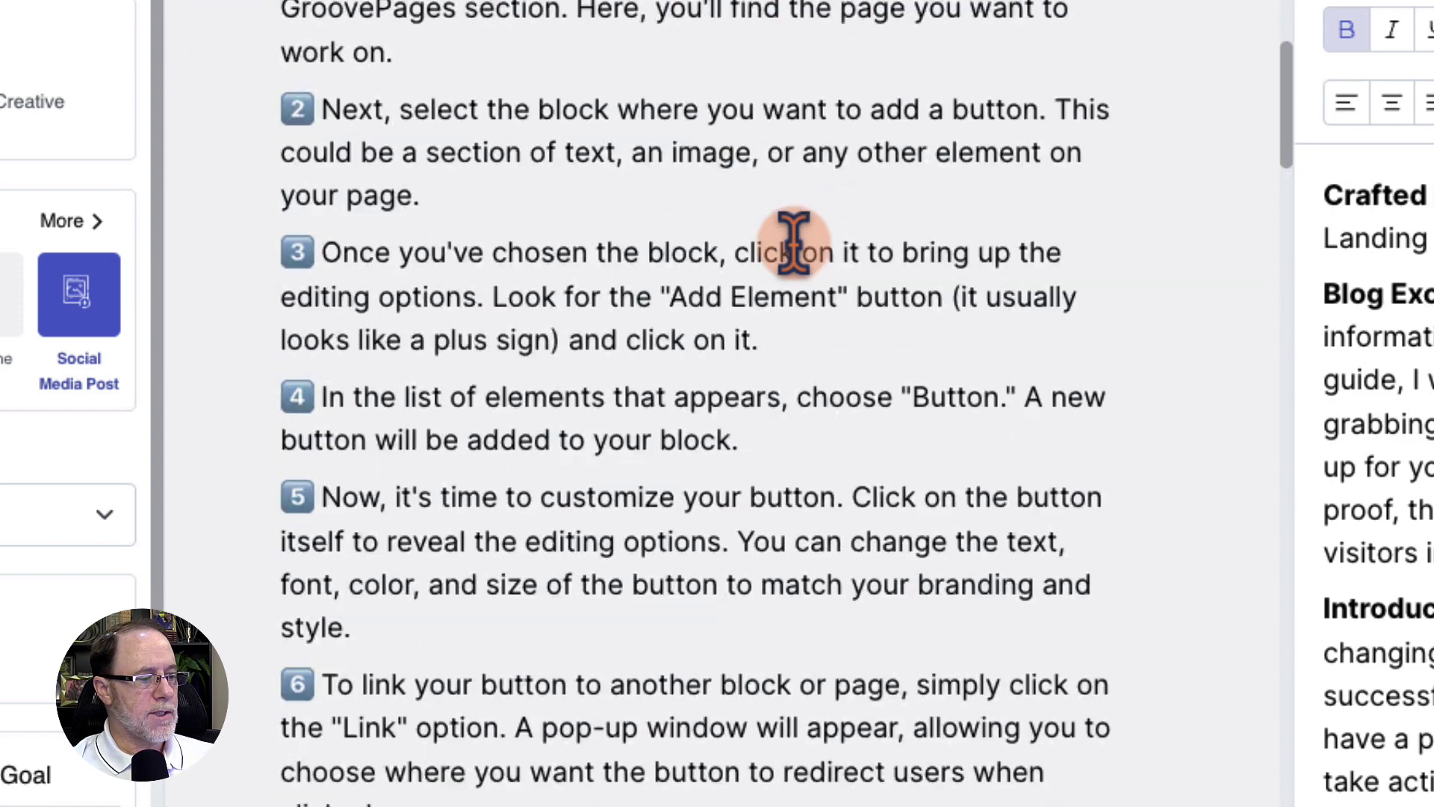
Highlight the opening of the follow-up prompt, then clear the highlight.
scroll(793, 243, "down", 2)
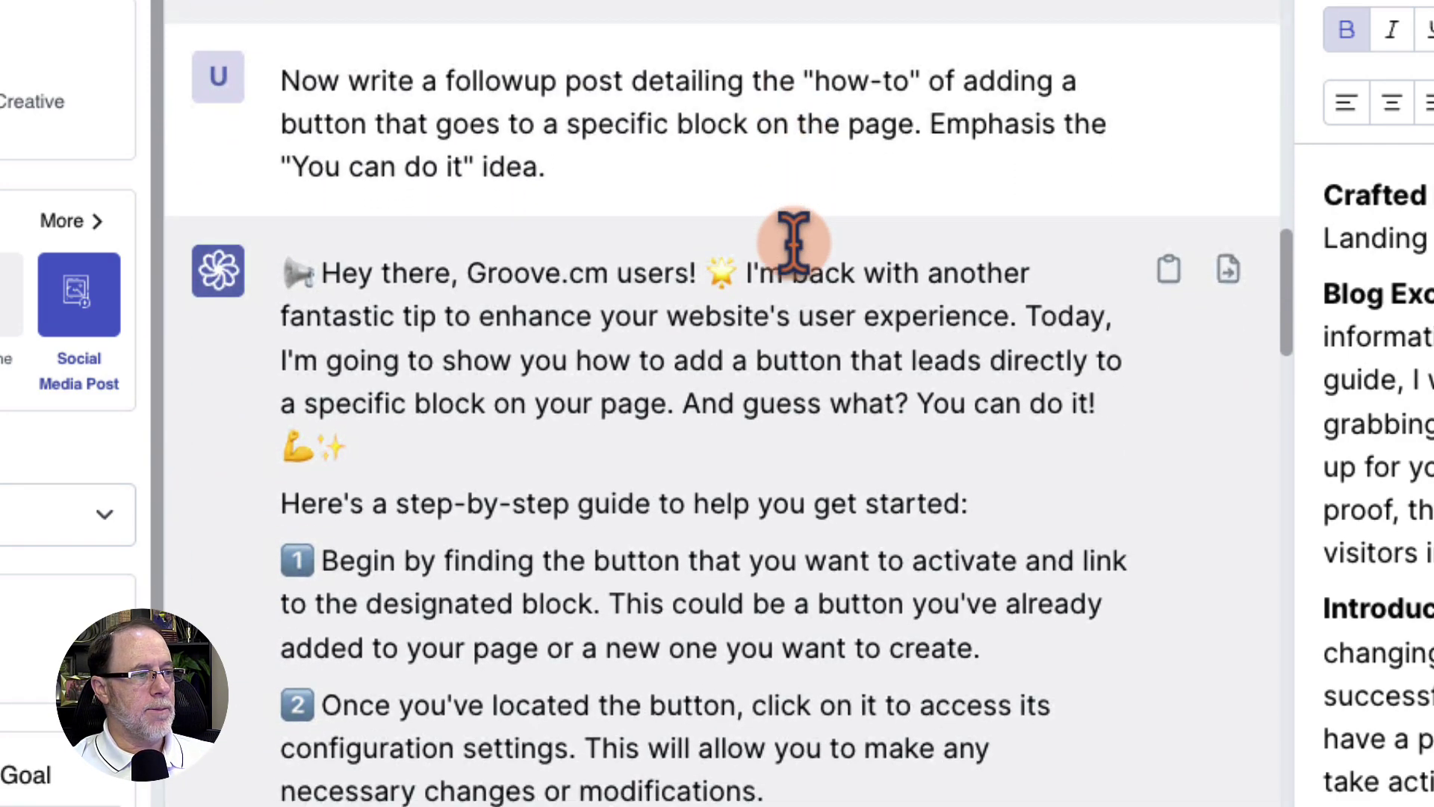
left_click_drag(448, 54, 768, 98)
left_click(770, 154)
scroll(777, 377, "down", 9)
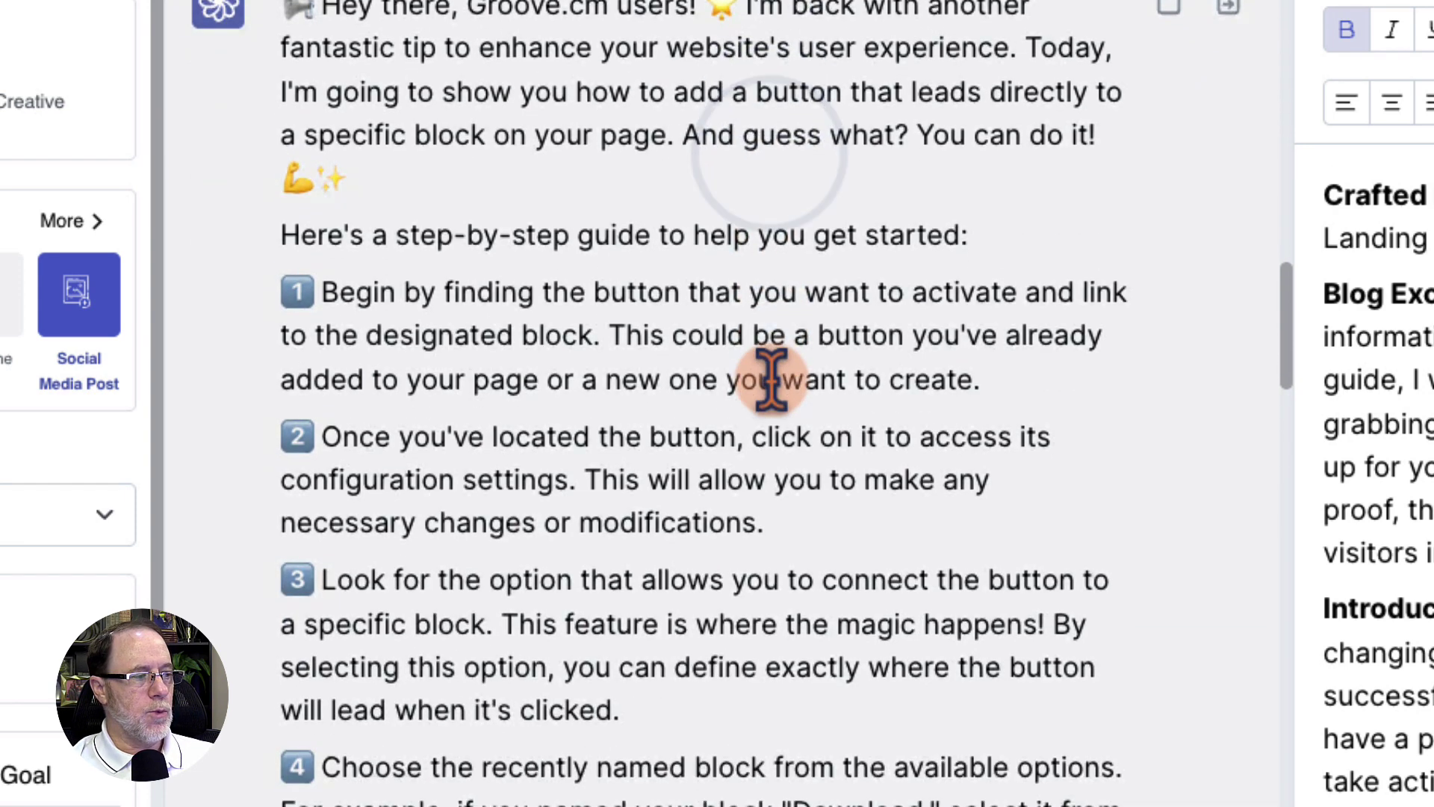
scroll(772, 377, "up", 4)
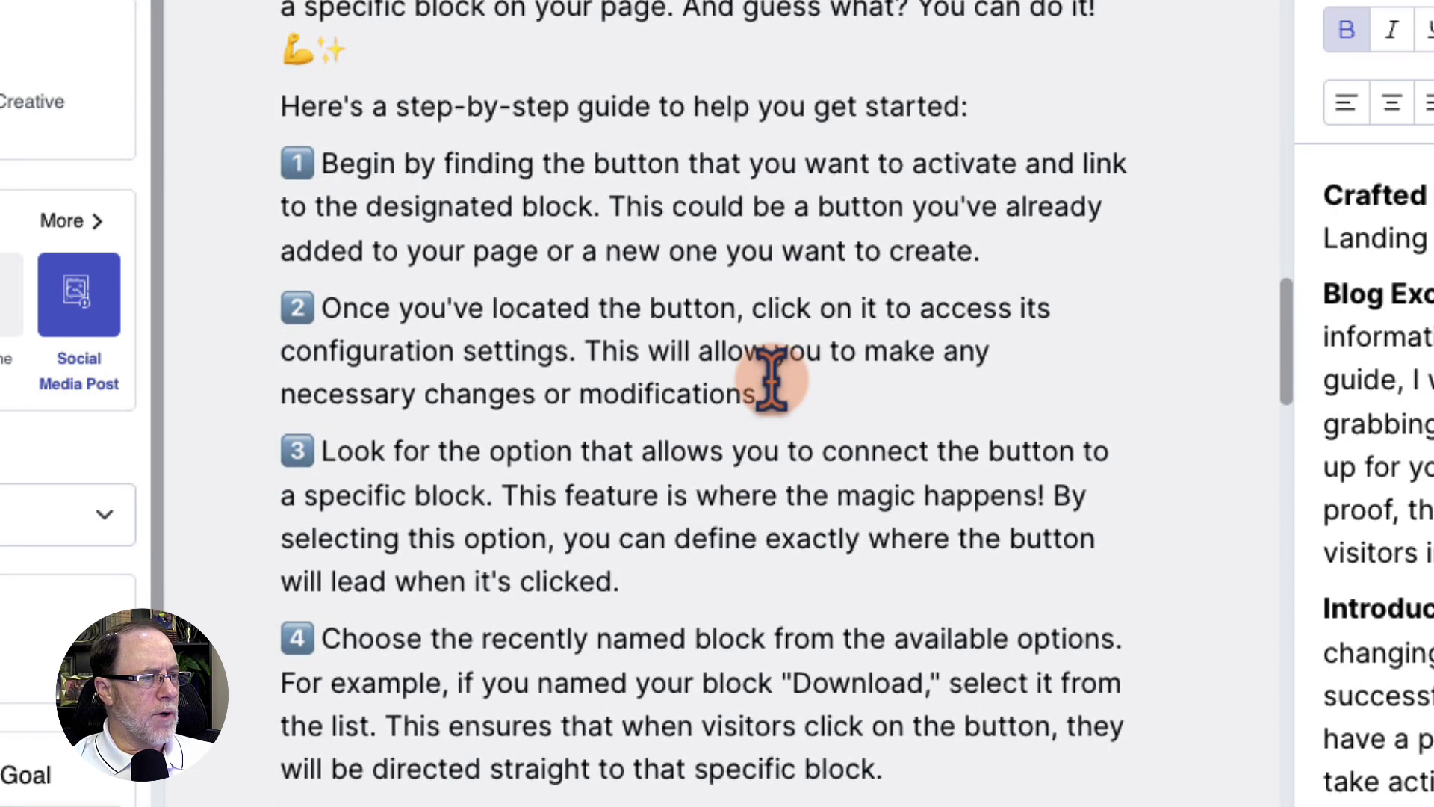
scroll(431, 232, "down", 5)
Highlight step 4 of the reply and scroll down to the request for a block-naming step.
left_click_drag(323, 261, 1101, 263)
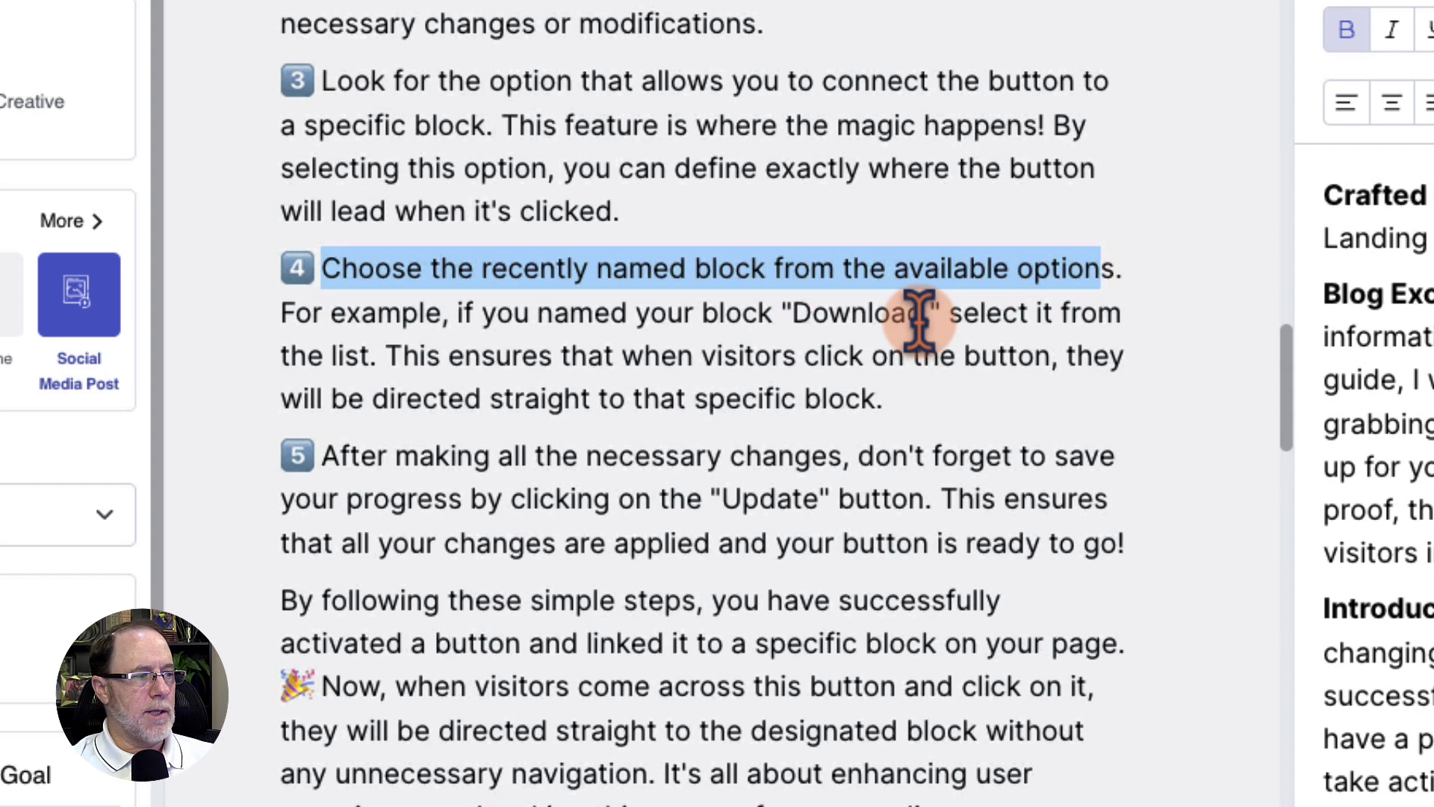
scroll(922, 319, "up", 8)
scroll(919, 320, "down", 1)
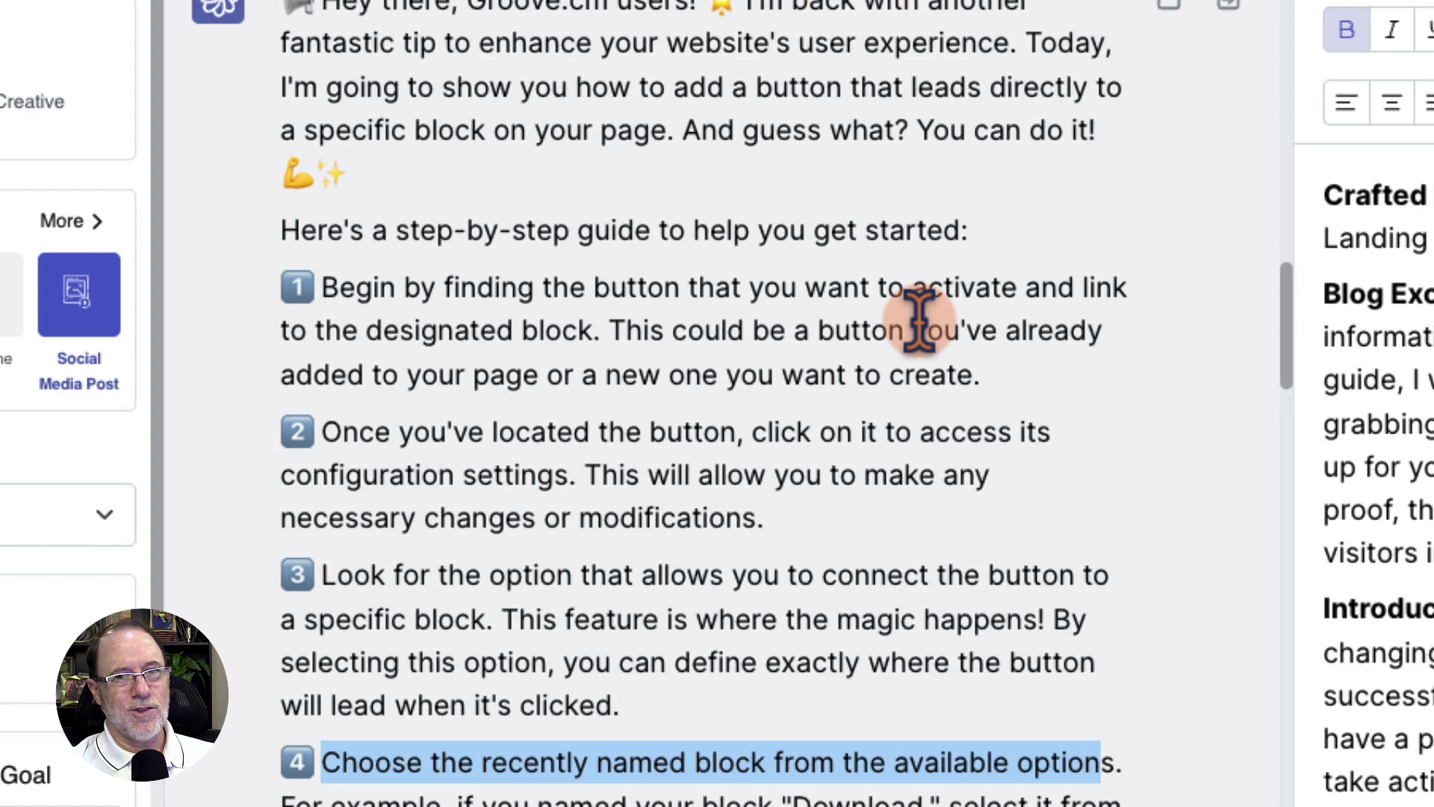
scroll(920, 319, "down", 4)
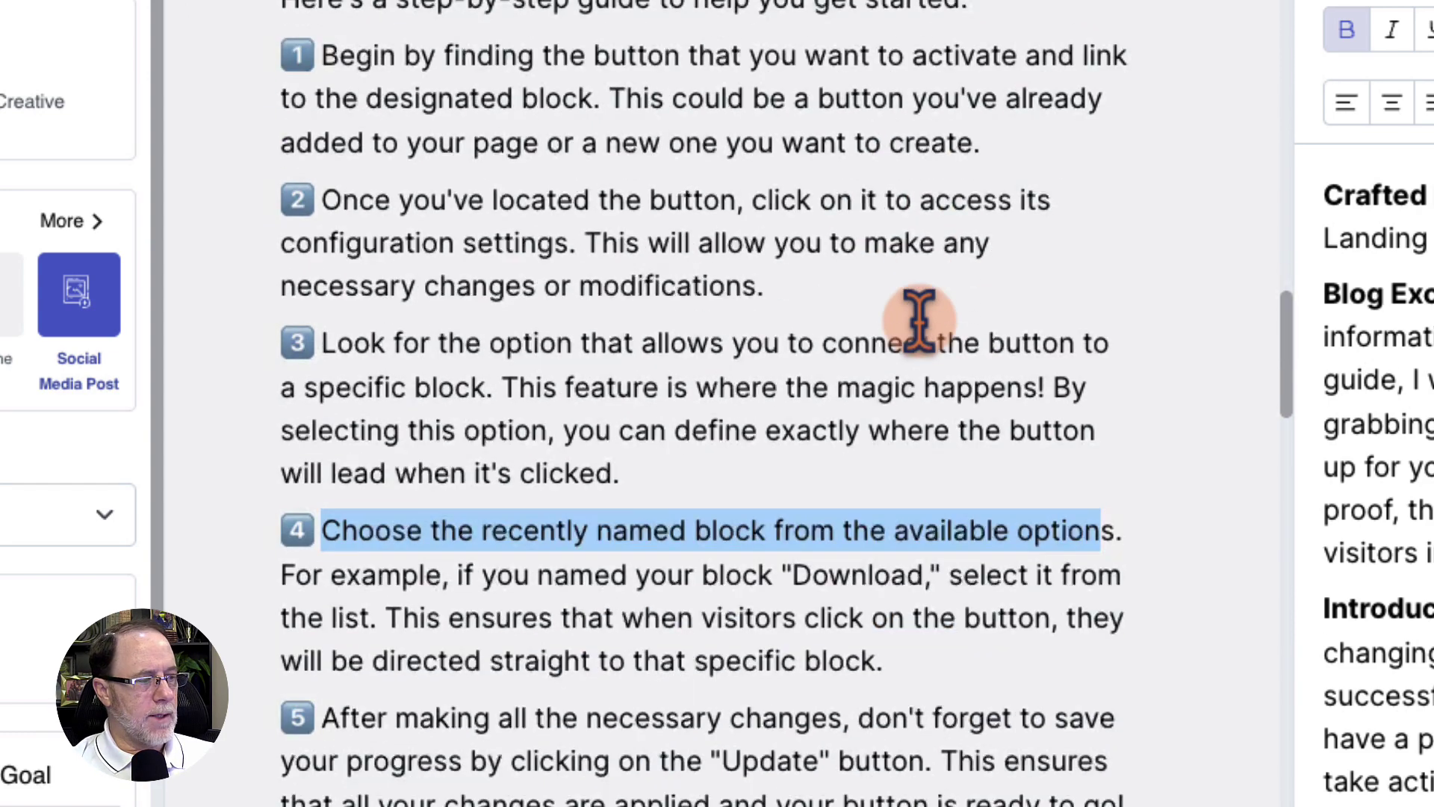
left_click(415, 426)
left_click_drag(333, 444, 929, 496)
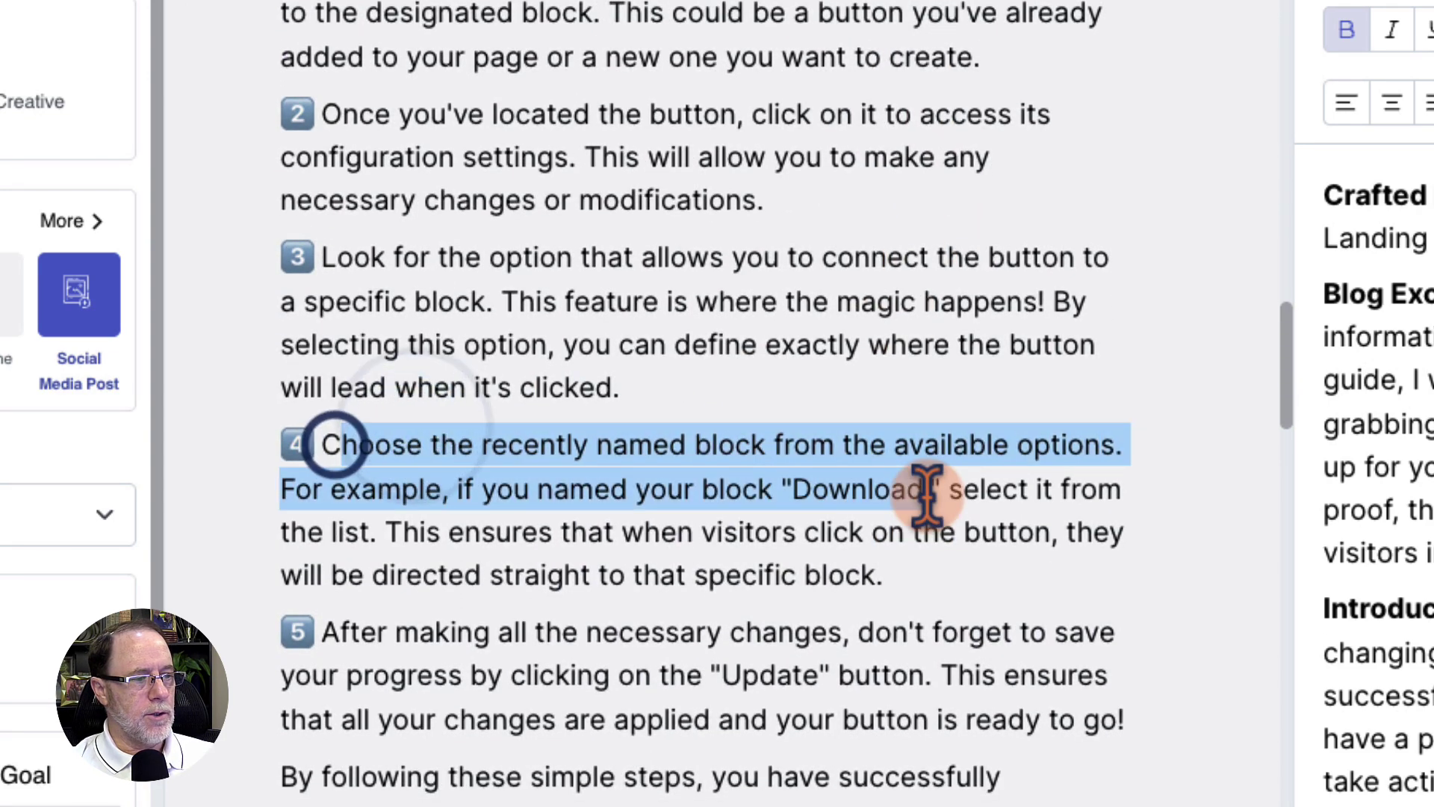
scroll(794, 471, "down", 12)
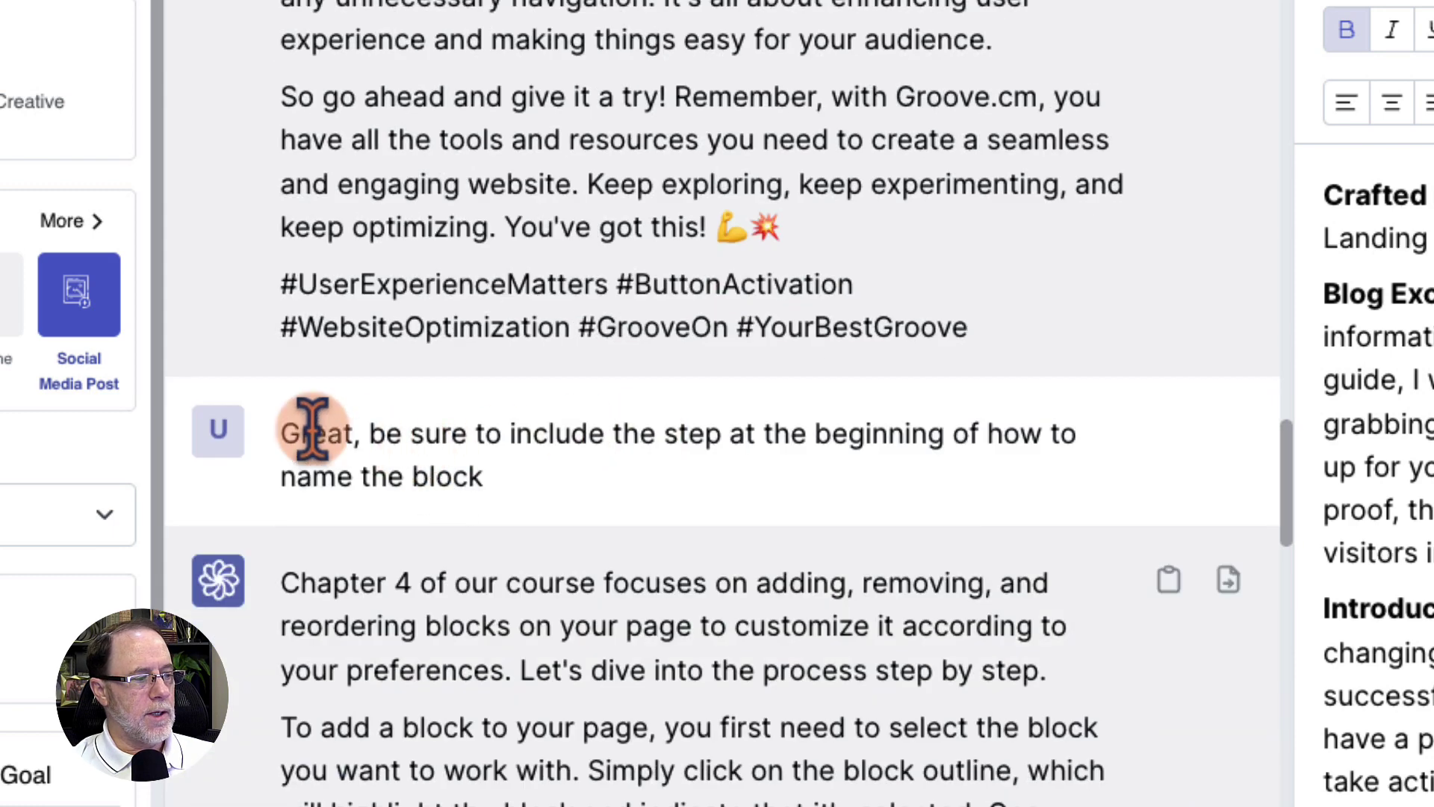
Highlight the block-naming request, then scroll into the reply on linking buttons to blocks.
left_click_drag(310, 432, 618, 502)
left_click(632, 460)
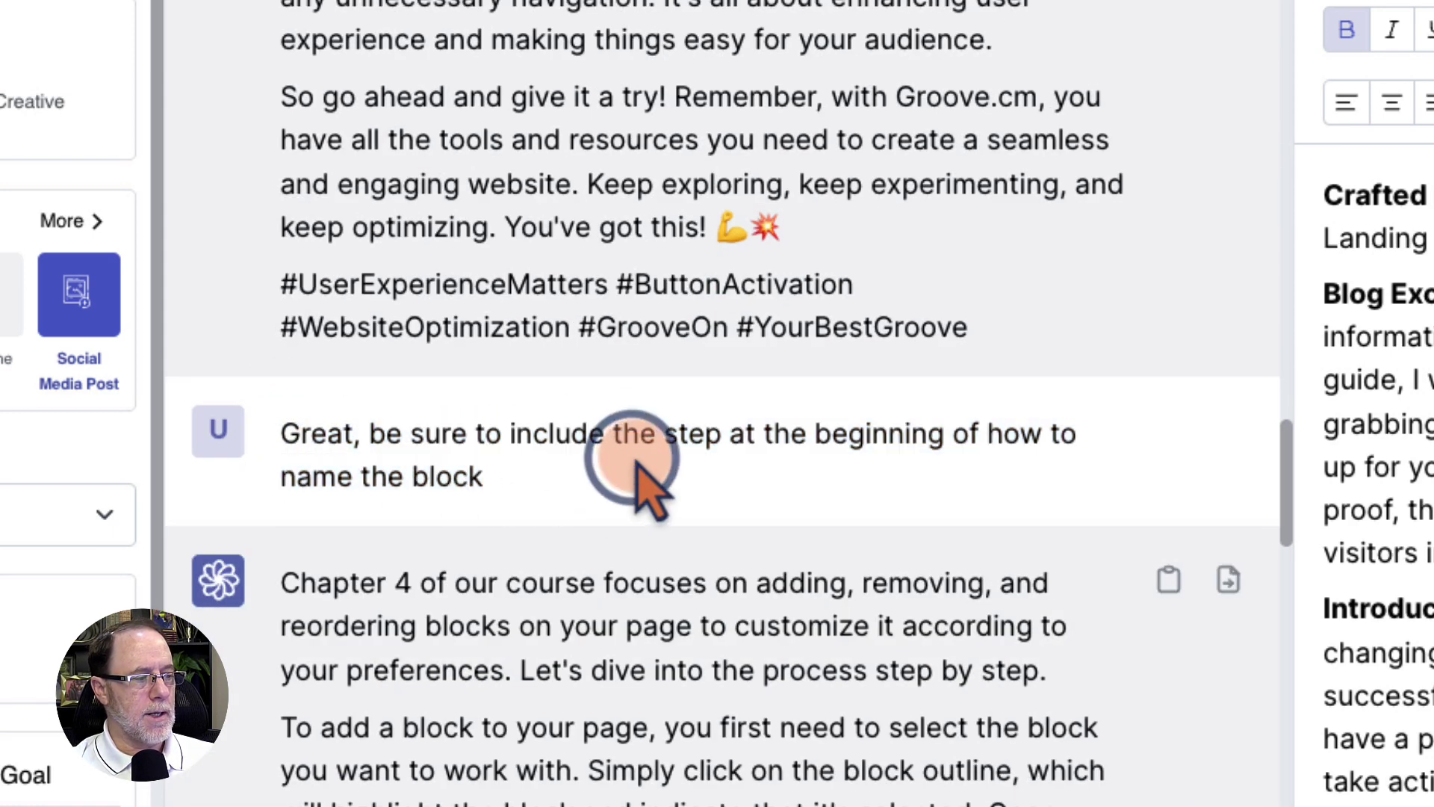
scroll(633, 465, "down", 5)
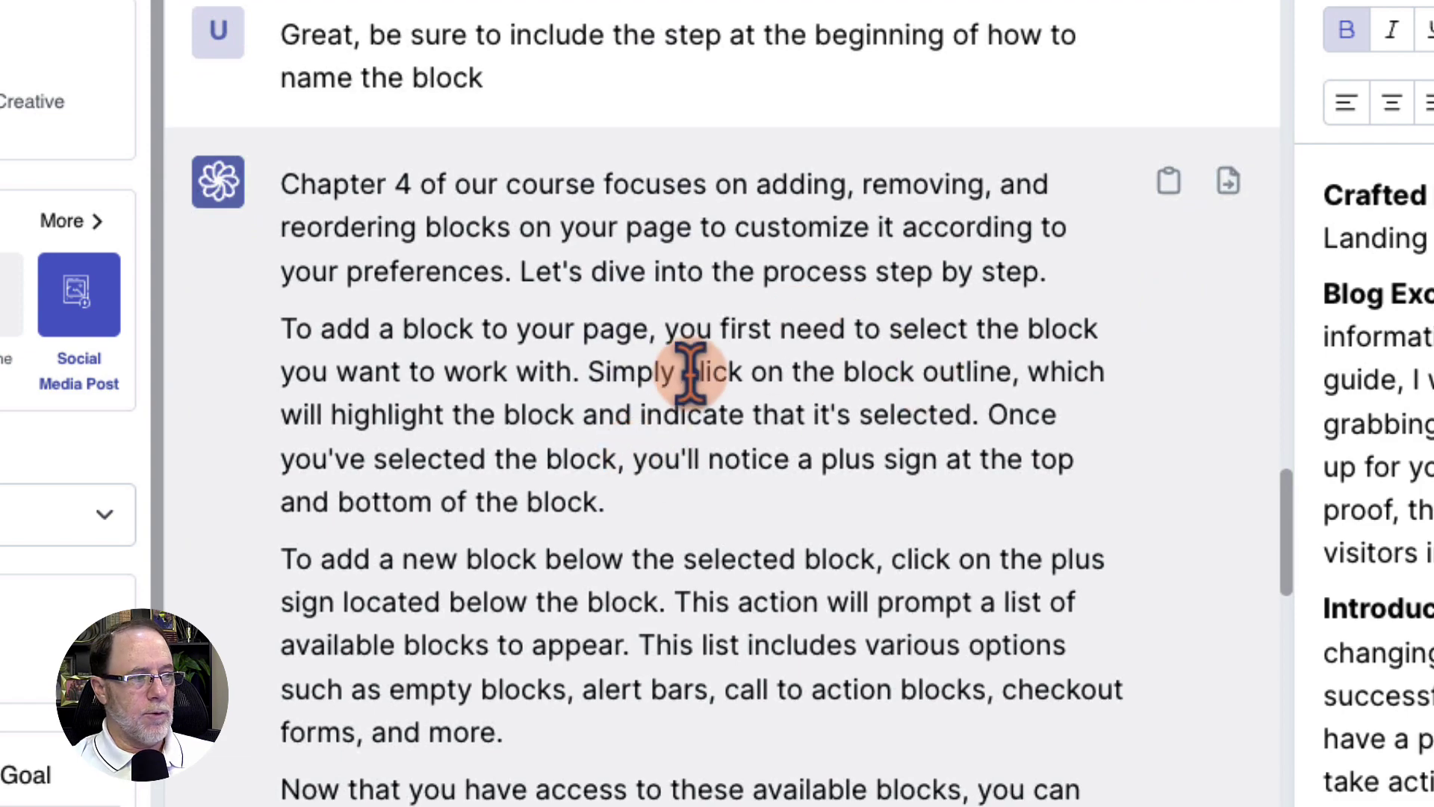
scroll(691, 371, "down", 10)
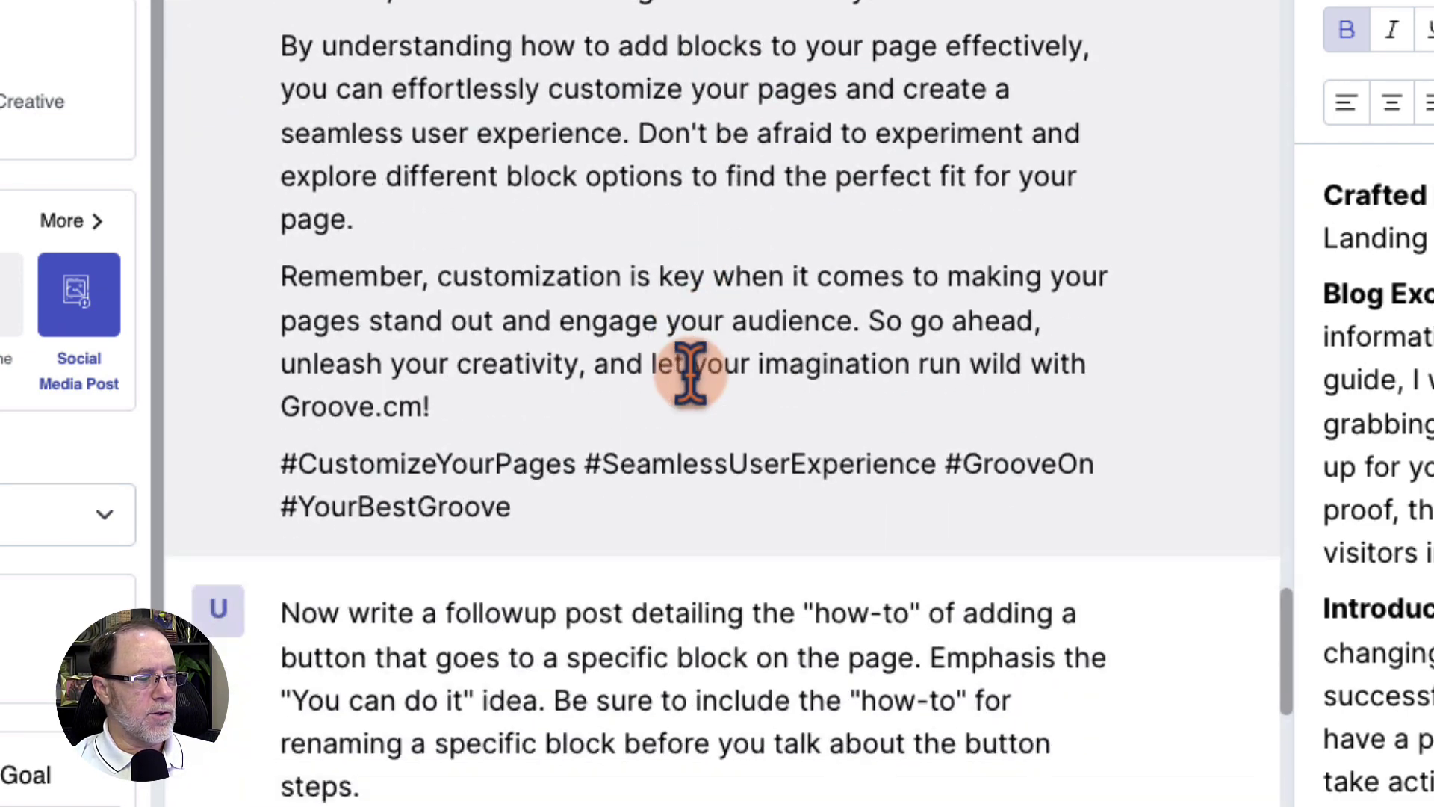
scroll(690, 371, "down", 5)
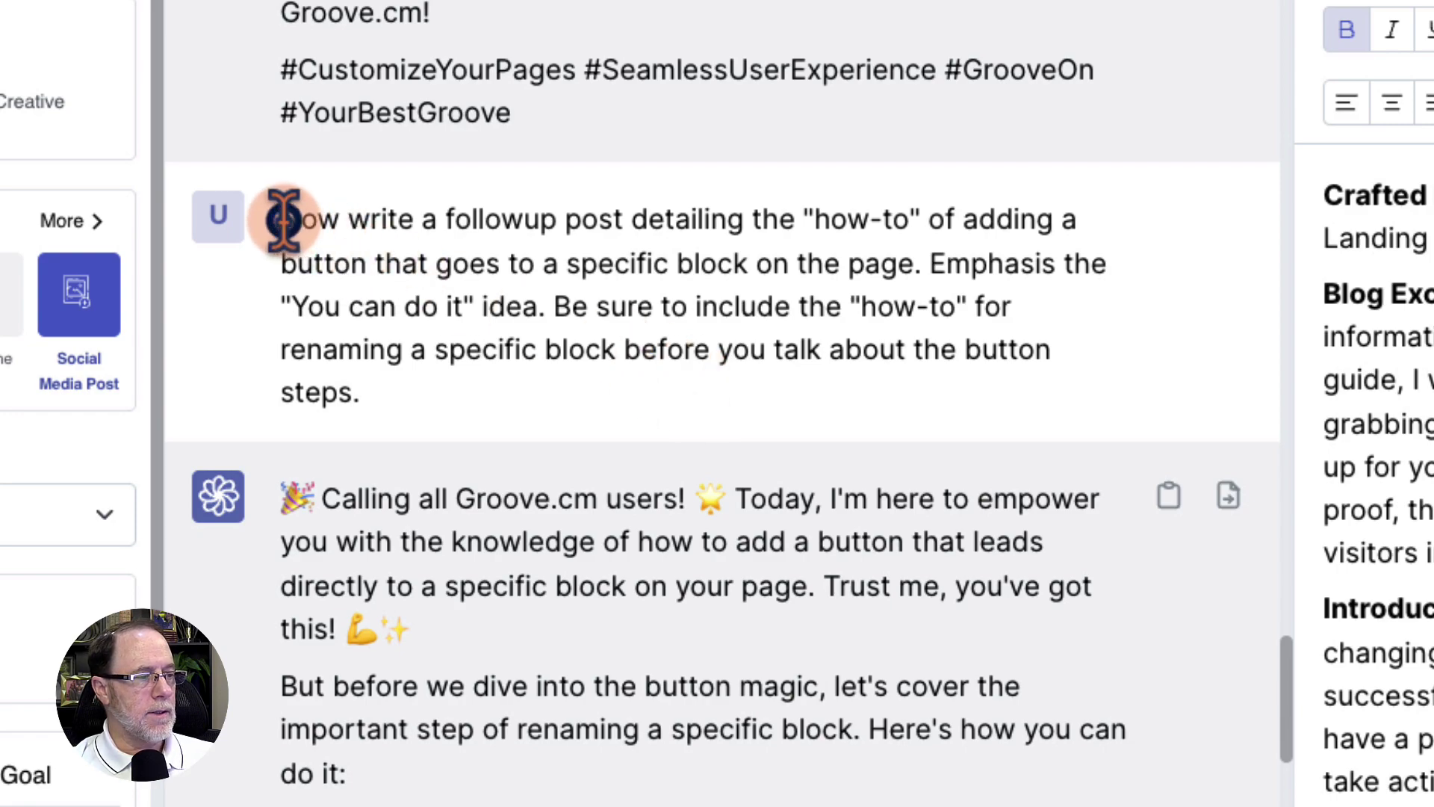
Read the reply, highlighting part of it and scrolling through its block-renaming and button-linking steps.
left_click_drag(284, 219, 608, 294)
scroll(608, 295, "up", 10)
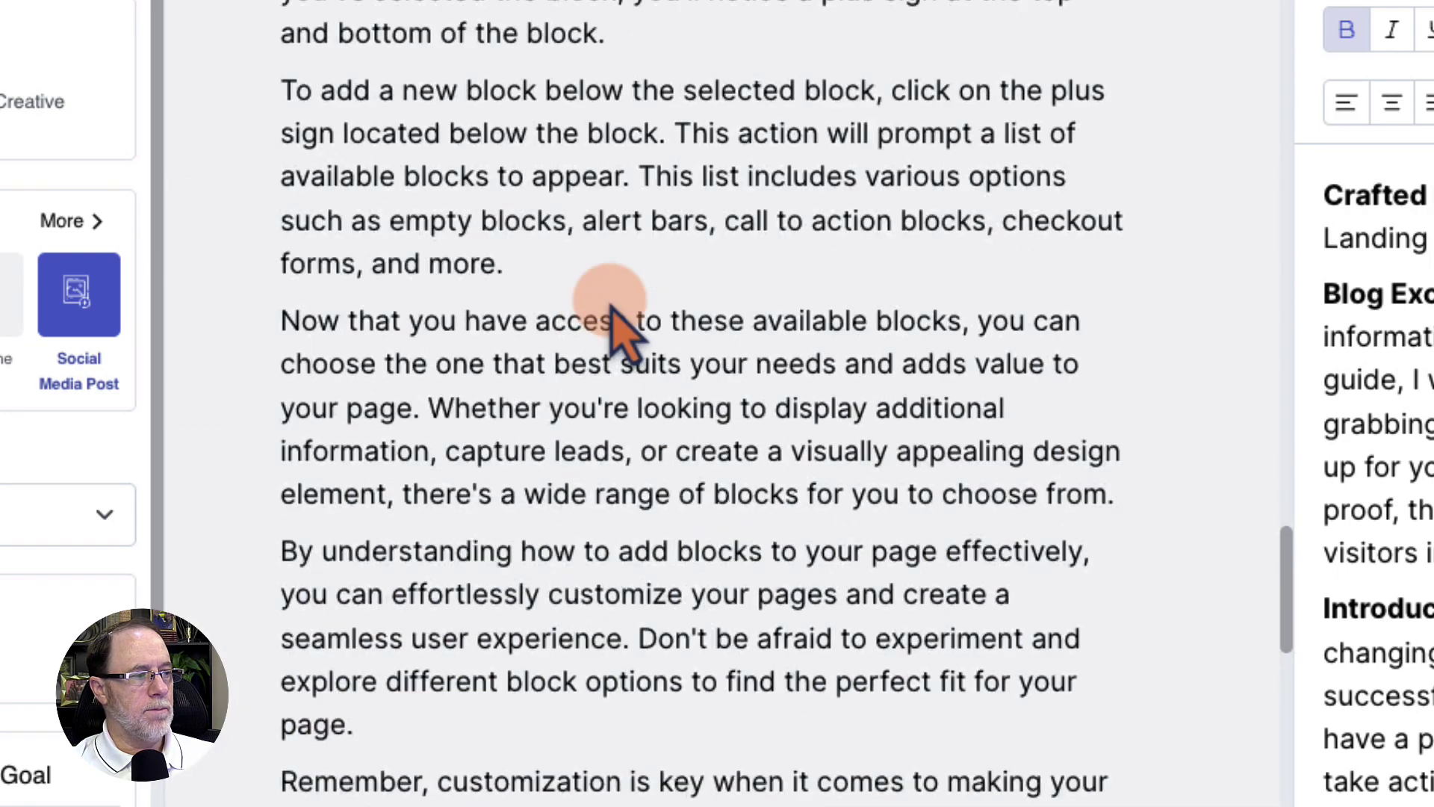
scroll(620, 329, "up", 15)
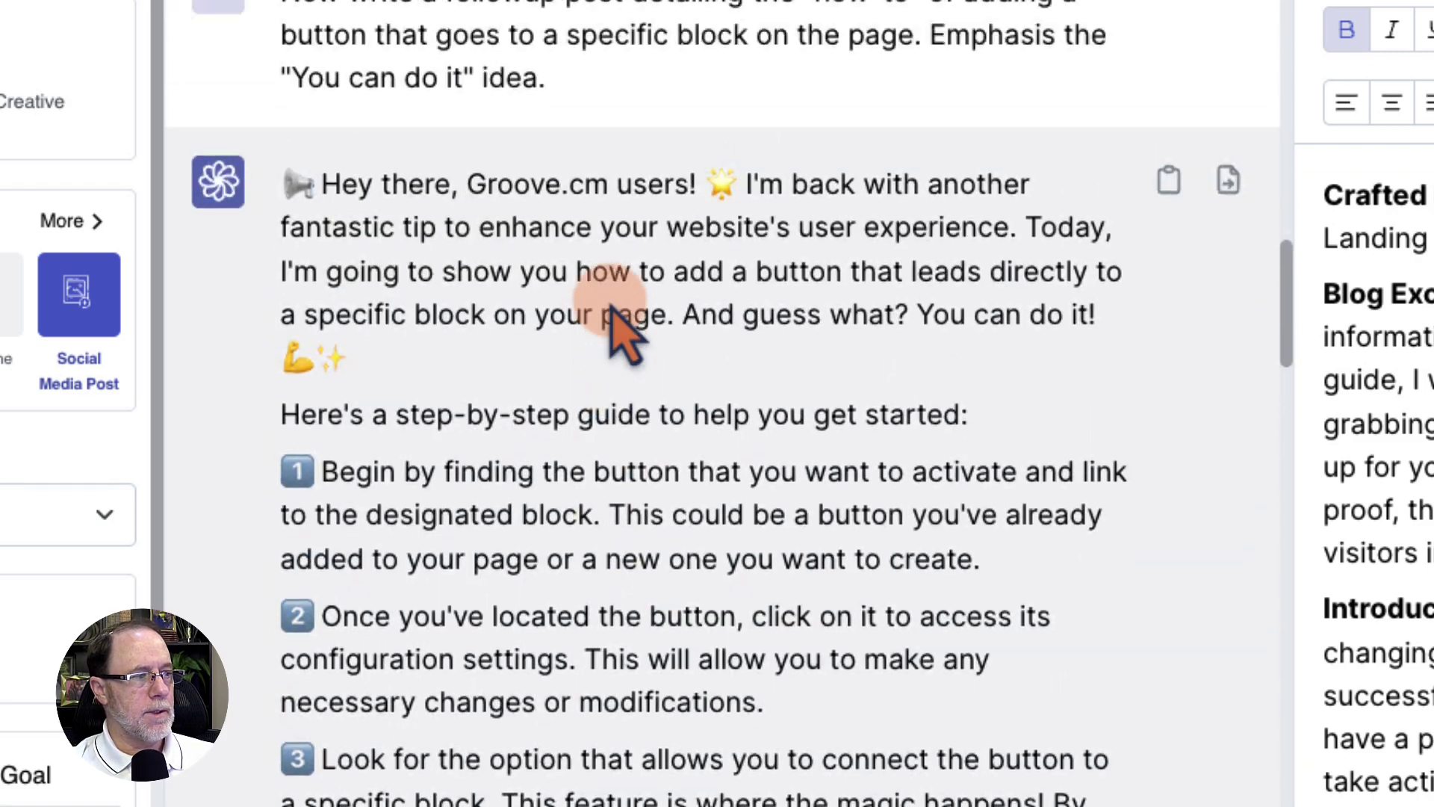
scroll(608, 311, "up", 1)
scroll(695, 471, "down", 10)
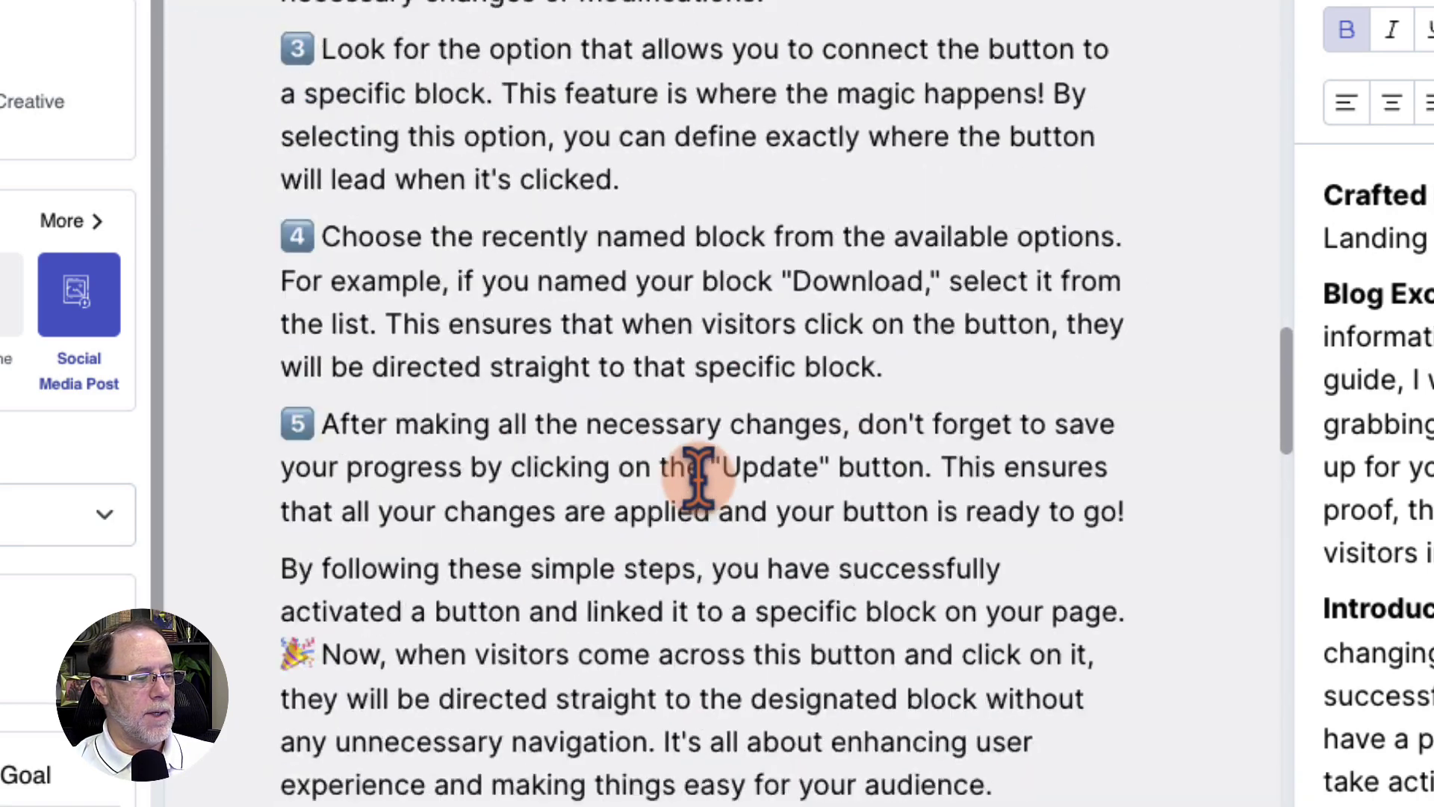
scroll(694, 471, "down", 20)
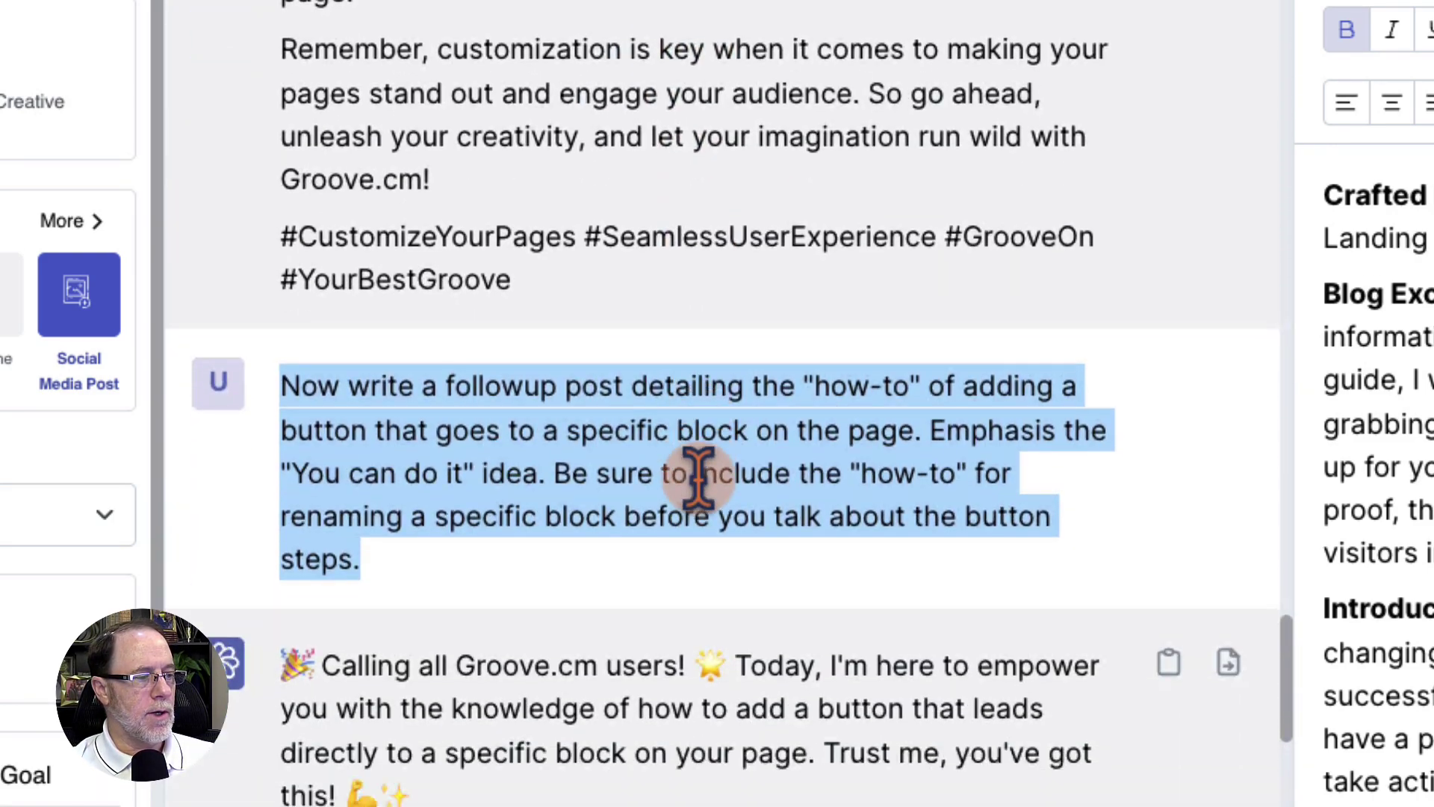
scroll(698, 478, "down", 3)
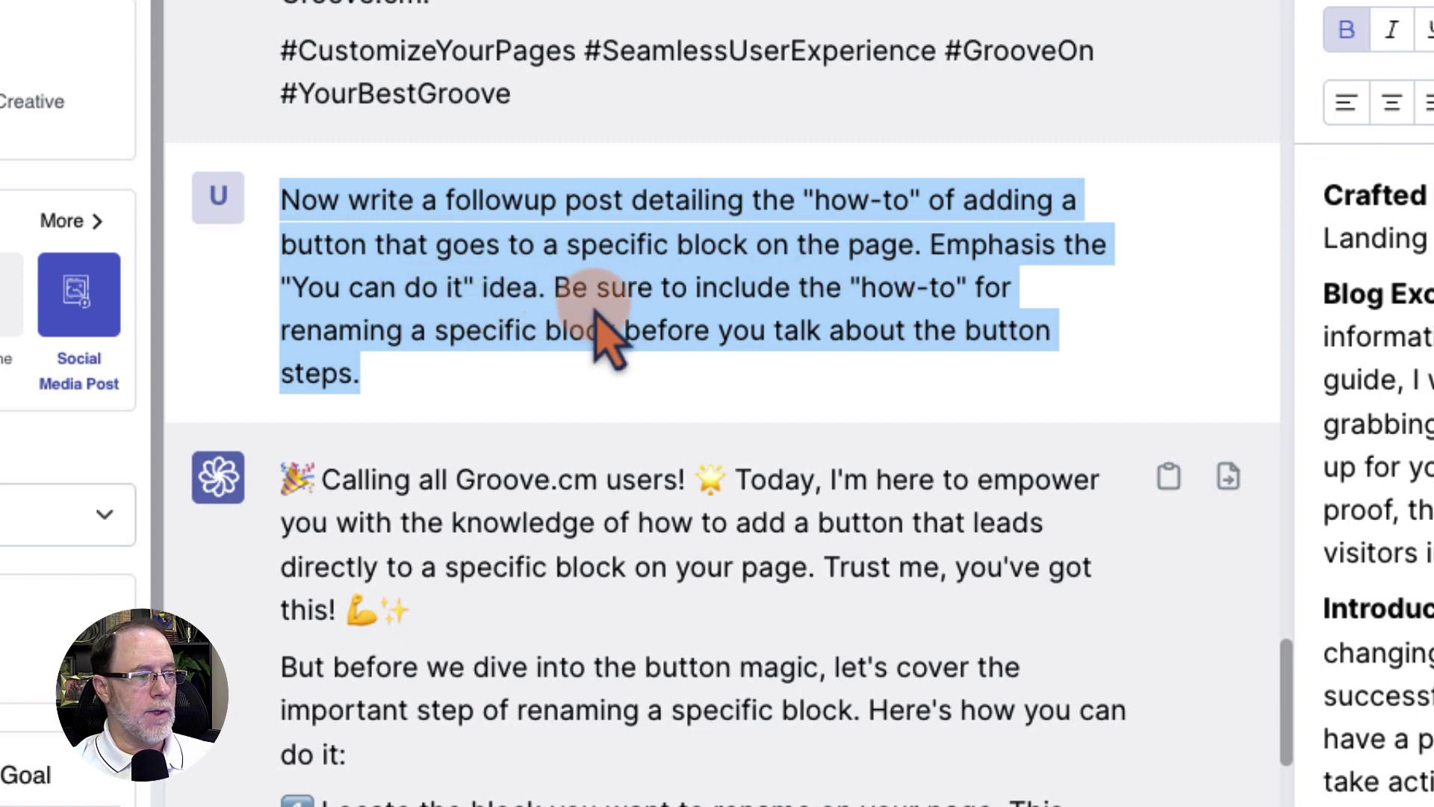
scroll(617, 328, "down", 1)
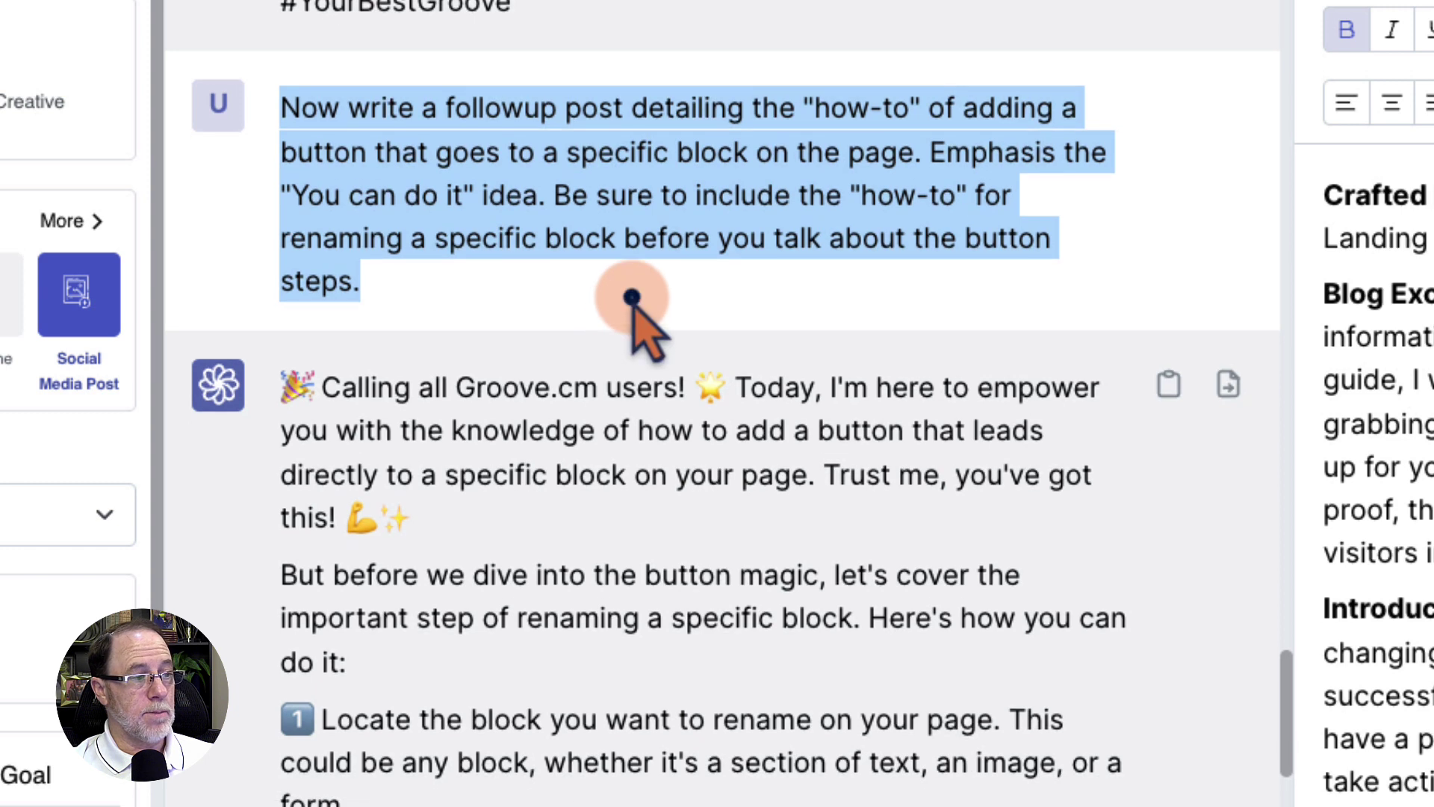
Select the whole follow-up prompt paragraph.
left_click(631, 298)
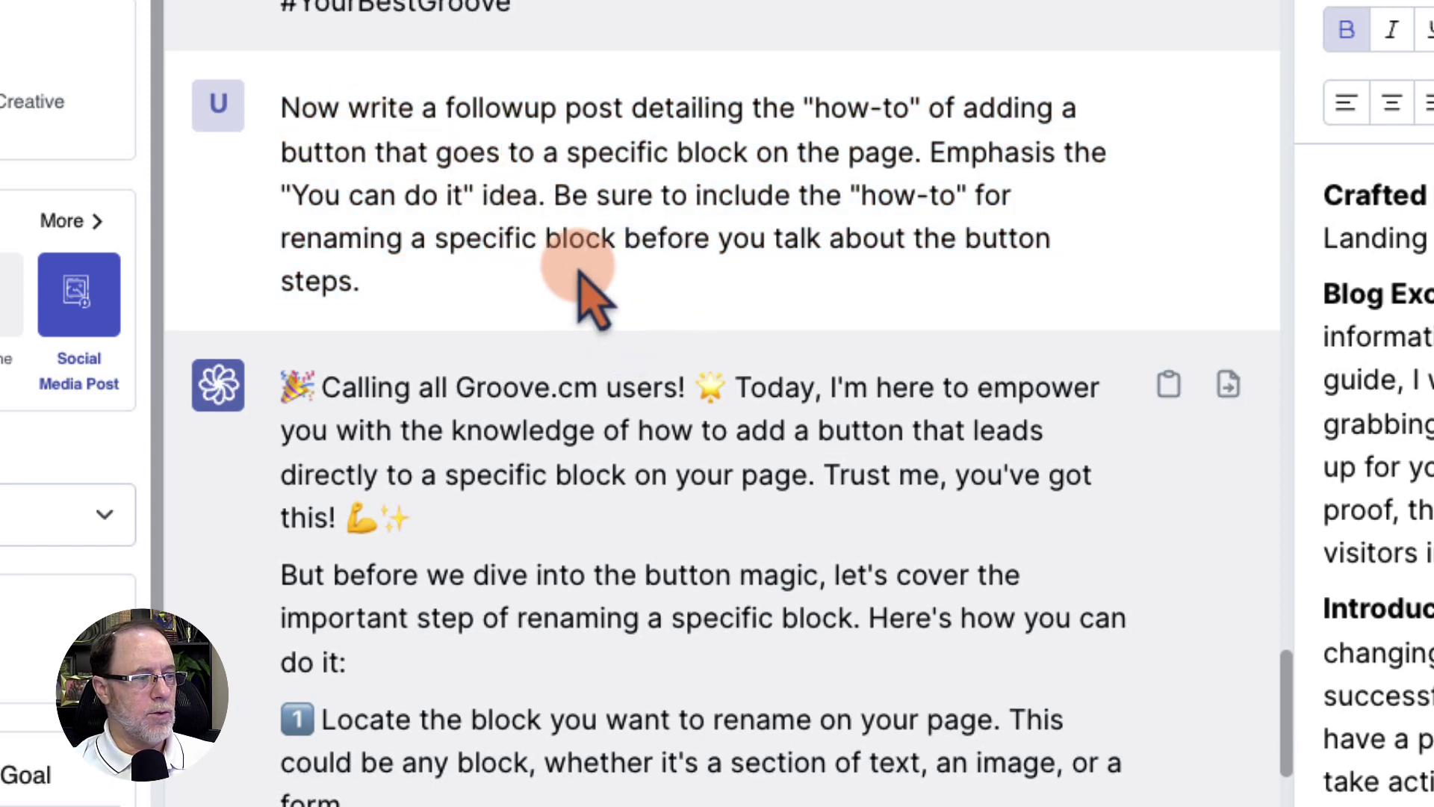
scroll(580, 276, "up", 1)
triple_click(460, 181)
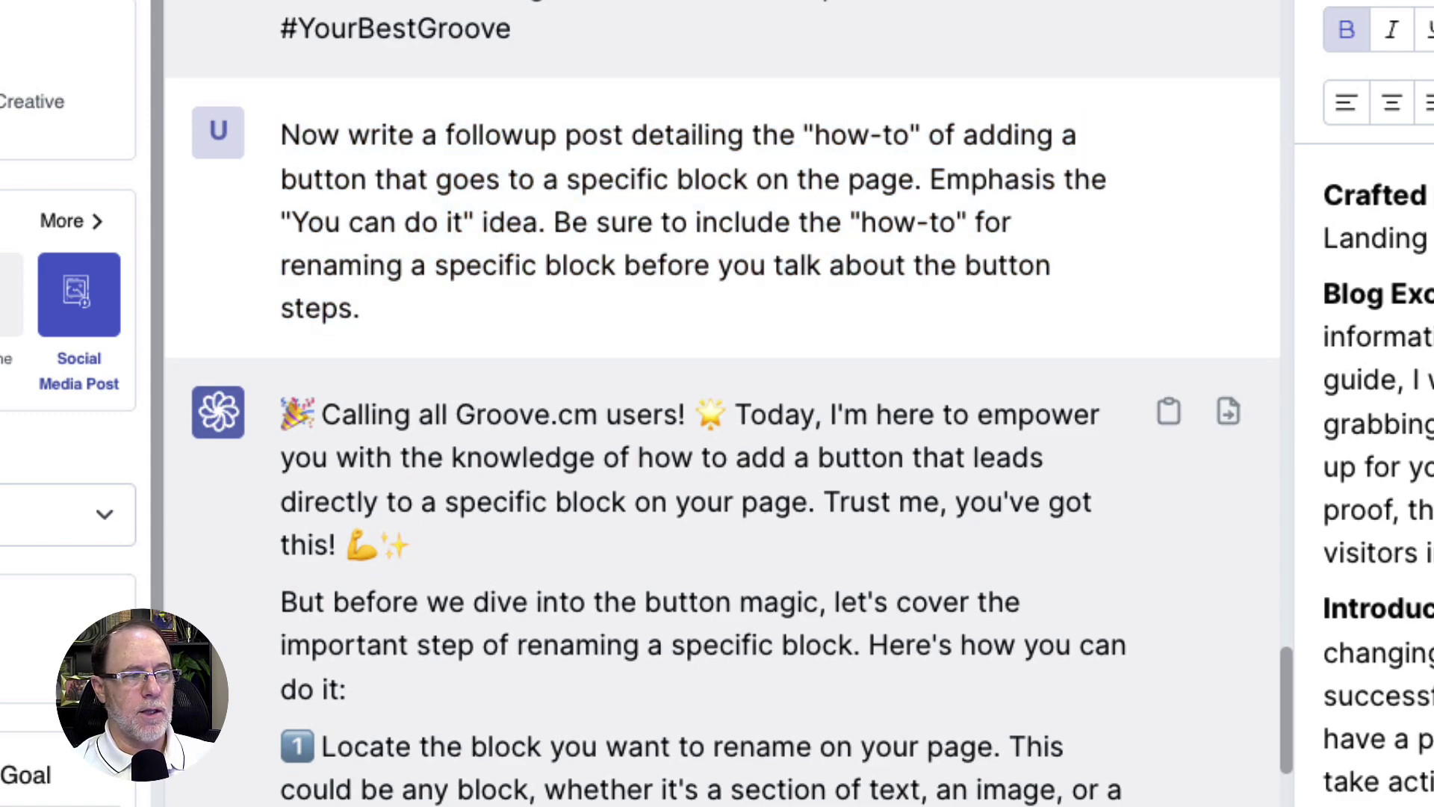
Expand the Tone options, then view Style and the full Goal list with Teach chosen.
scroll(259, 457, "down", 4)
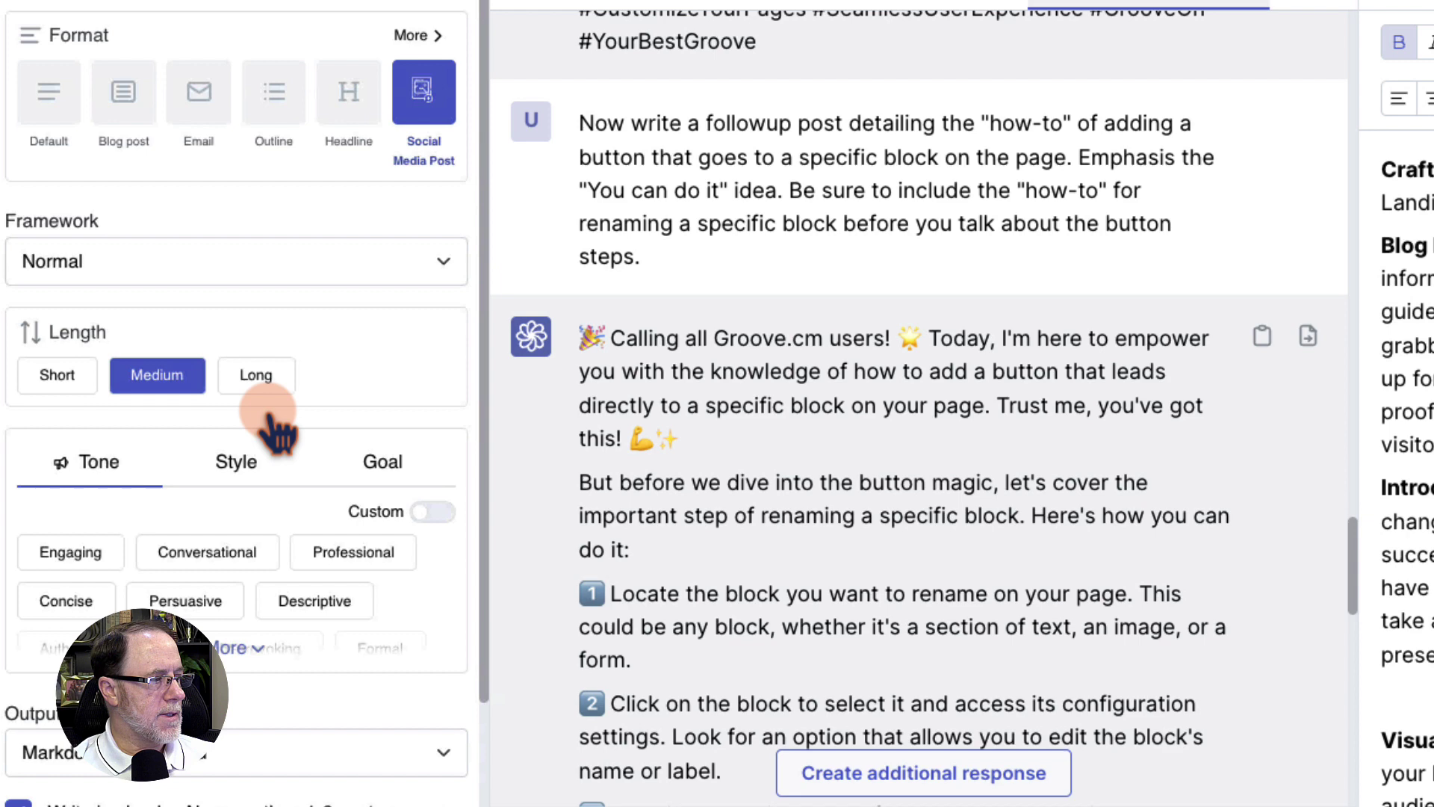
left_click(225, 498)
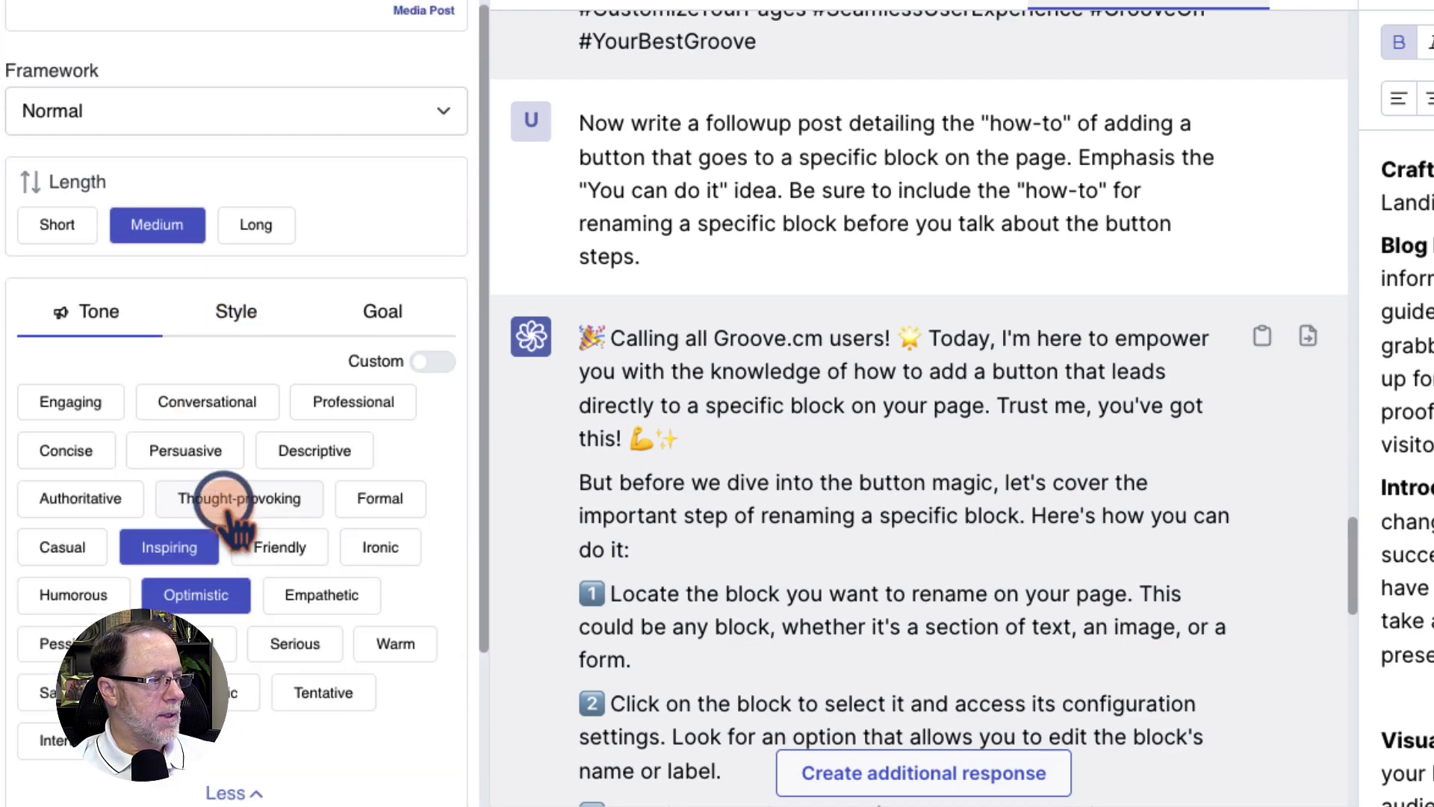
scroll(209, 463, "down", 3)
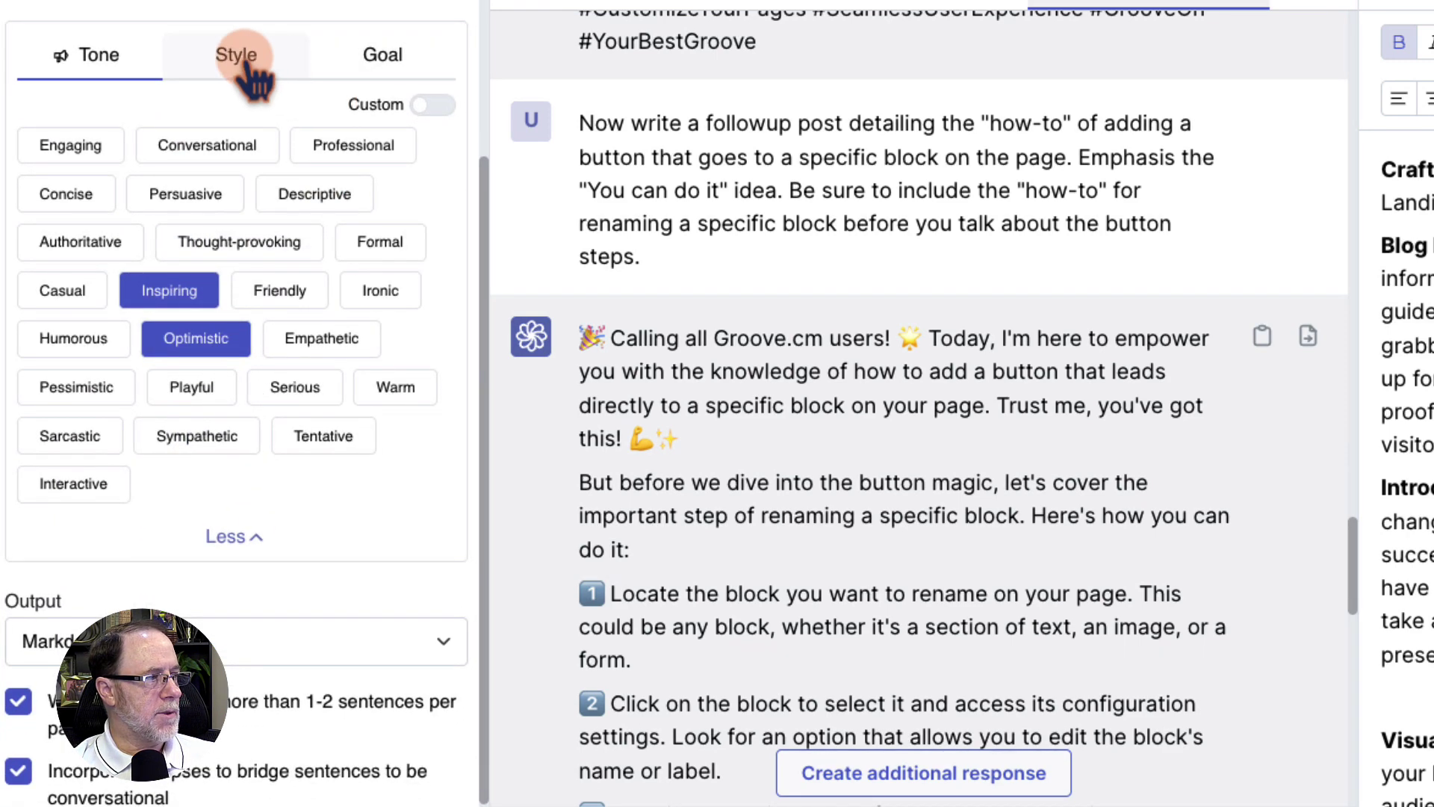
left_click(238, 54)
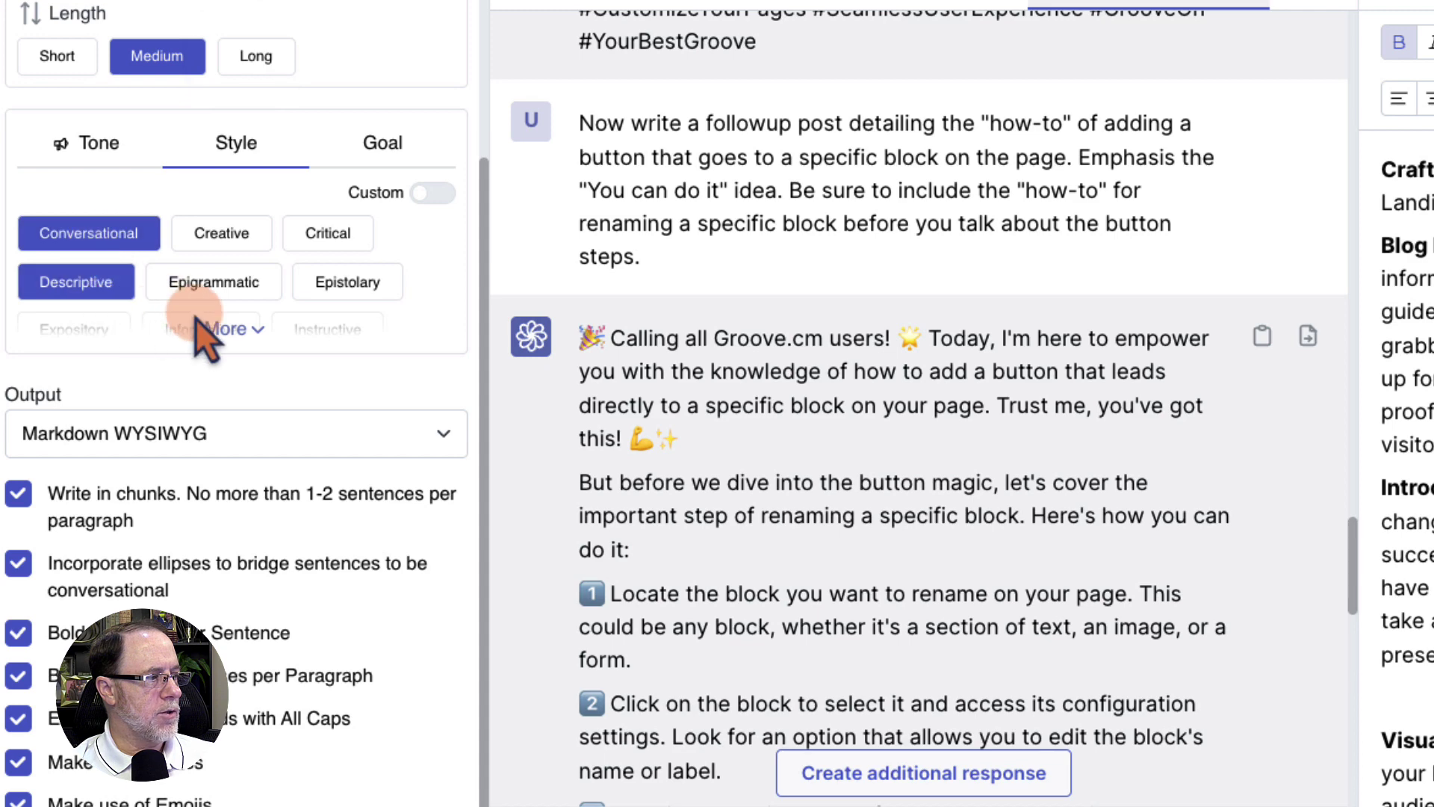
left_click(374, 146)
left_click(228, 329)
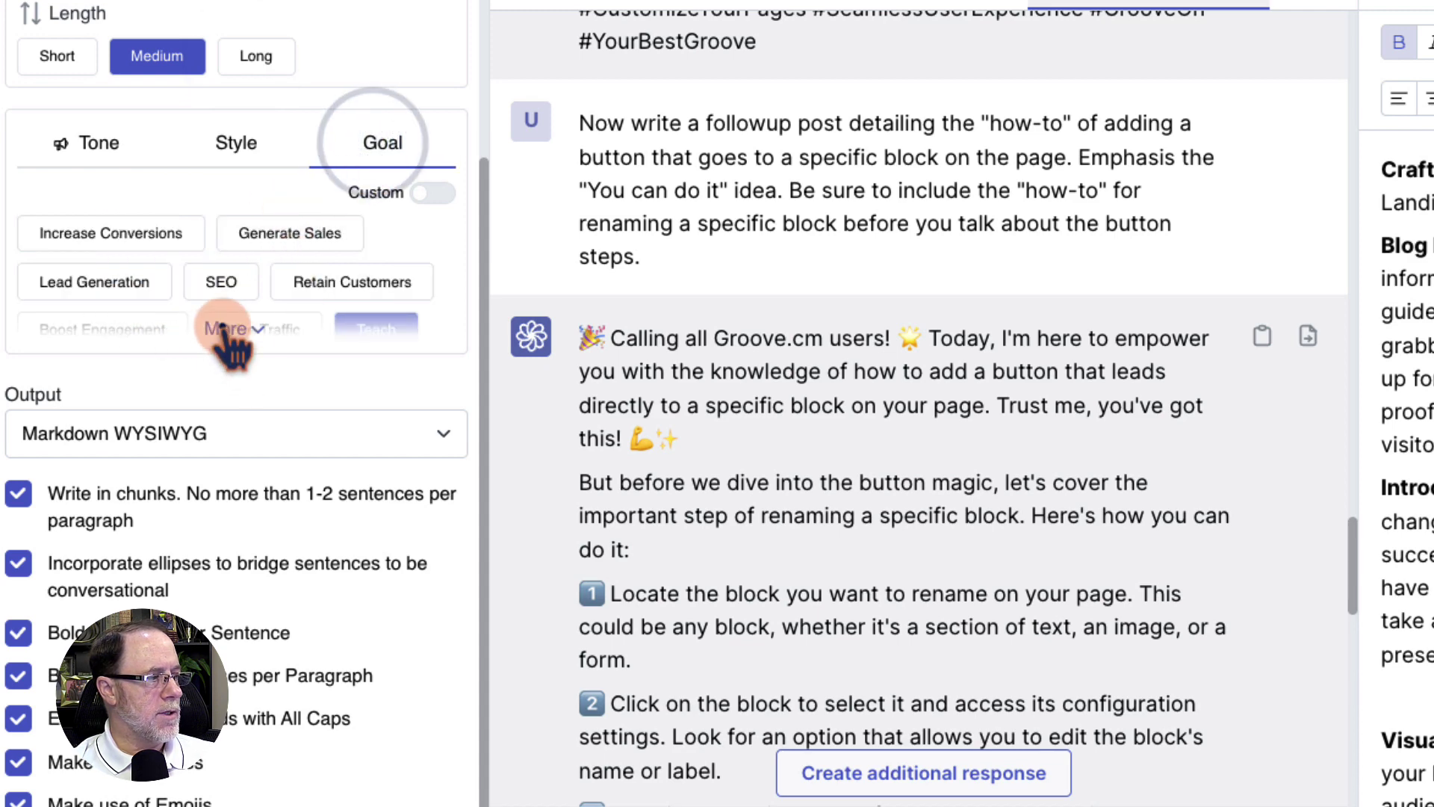
scroll(683, 402, "down", 4)
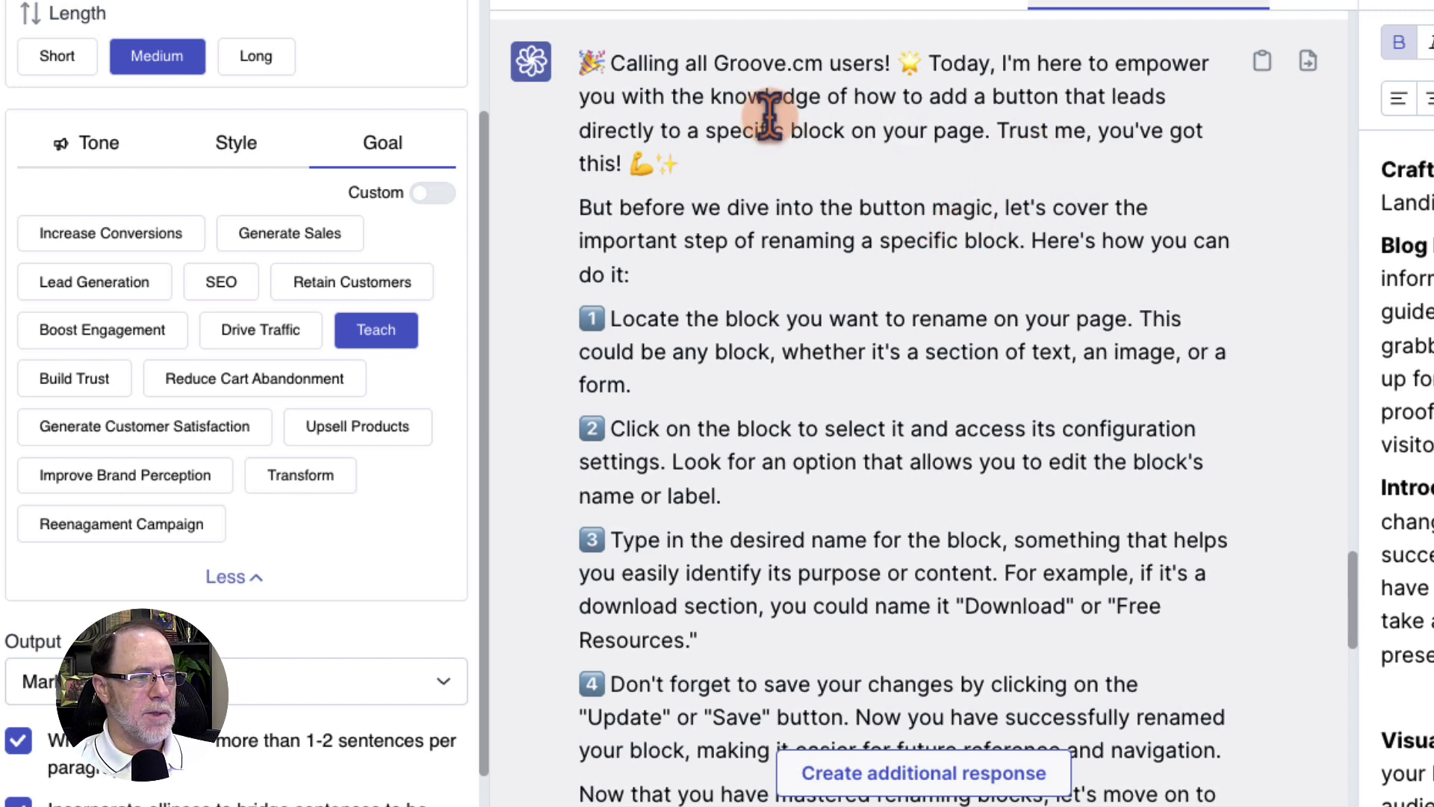
Select the intro and closing 'By following' paragraphs of the button how-to reply, then deselect.
scroll(801, 178, "down", 4)
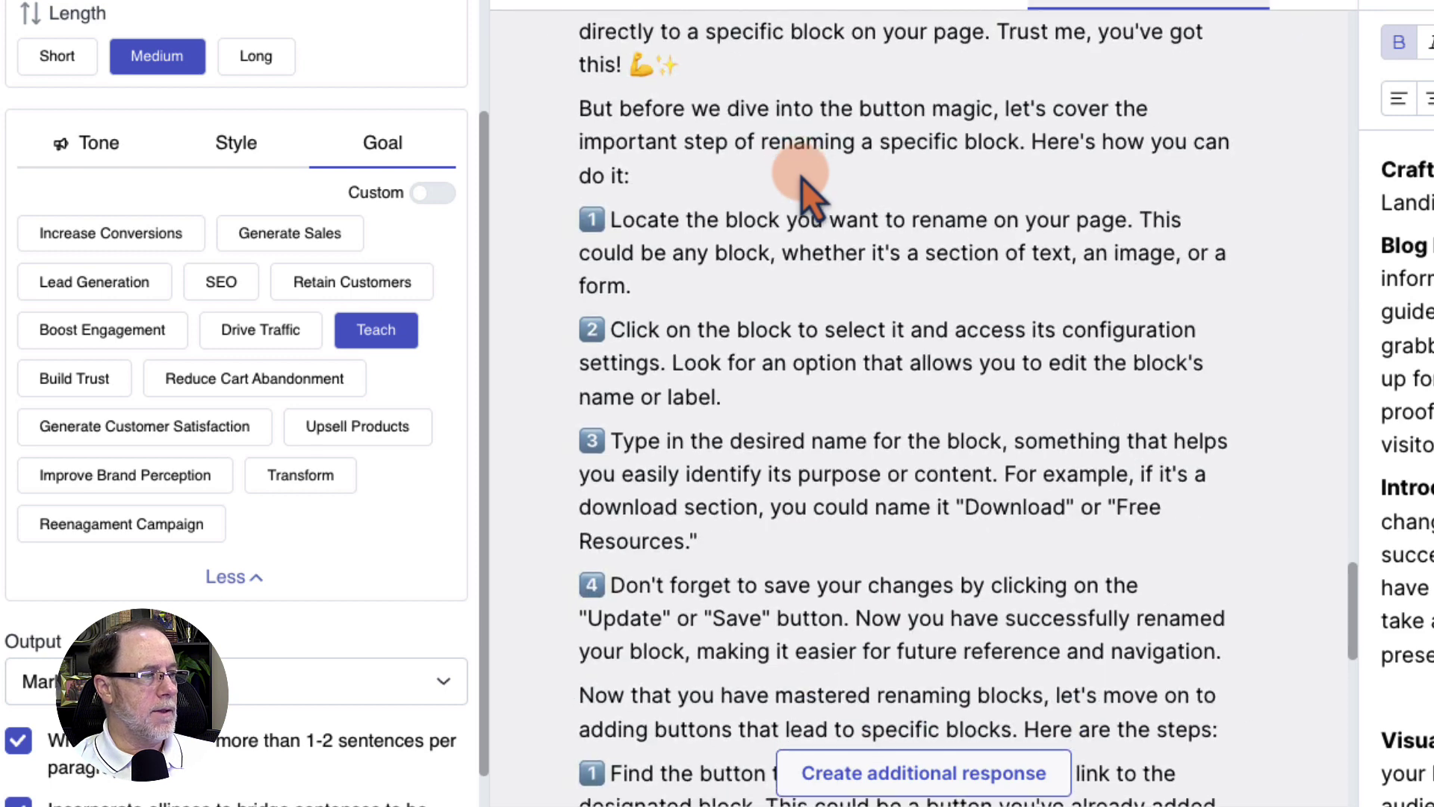
scroll(801, 177, "down", 6)
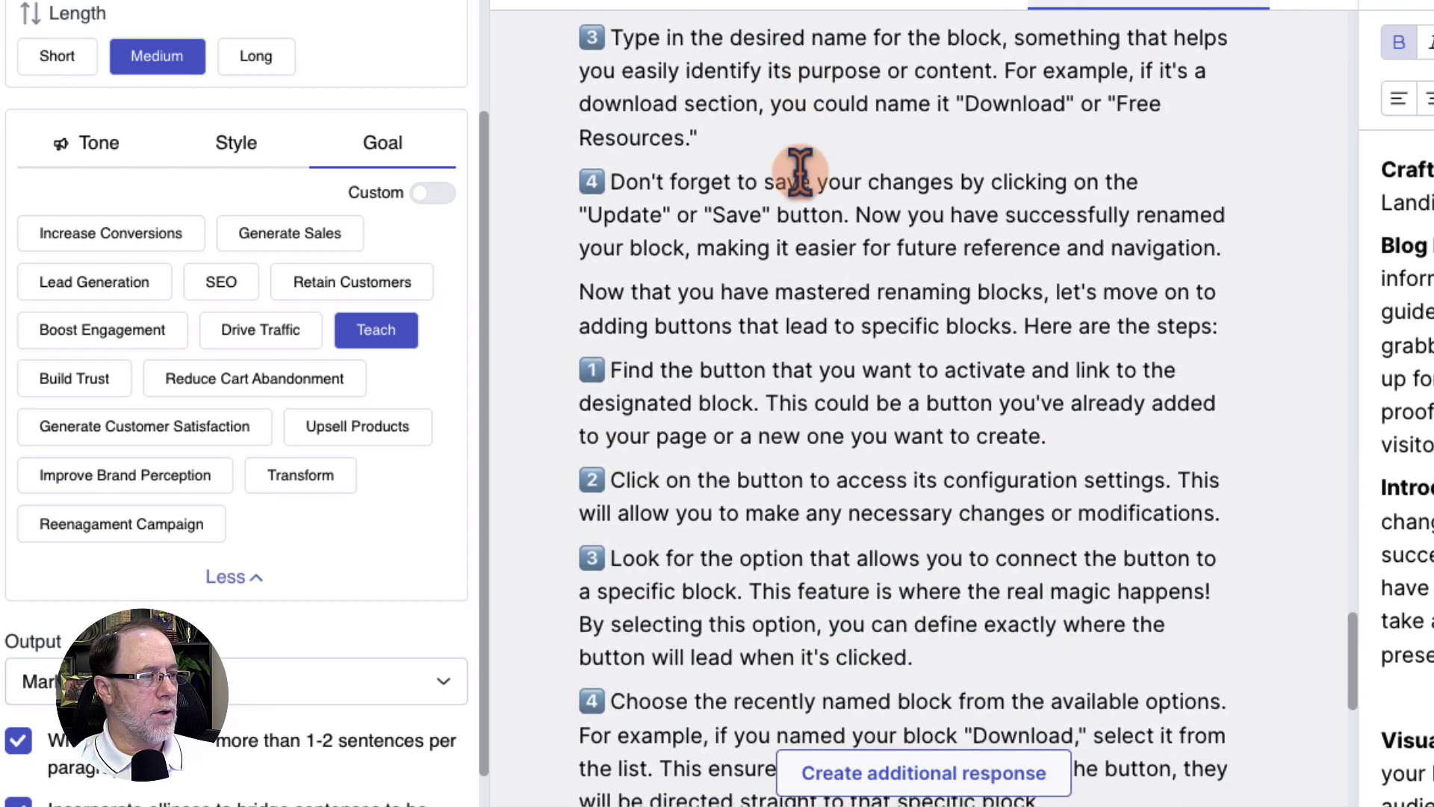
triple_click(633, 99)
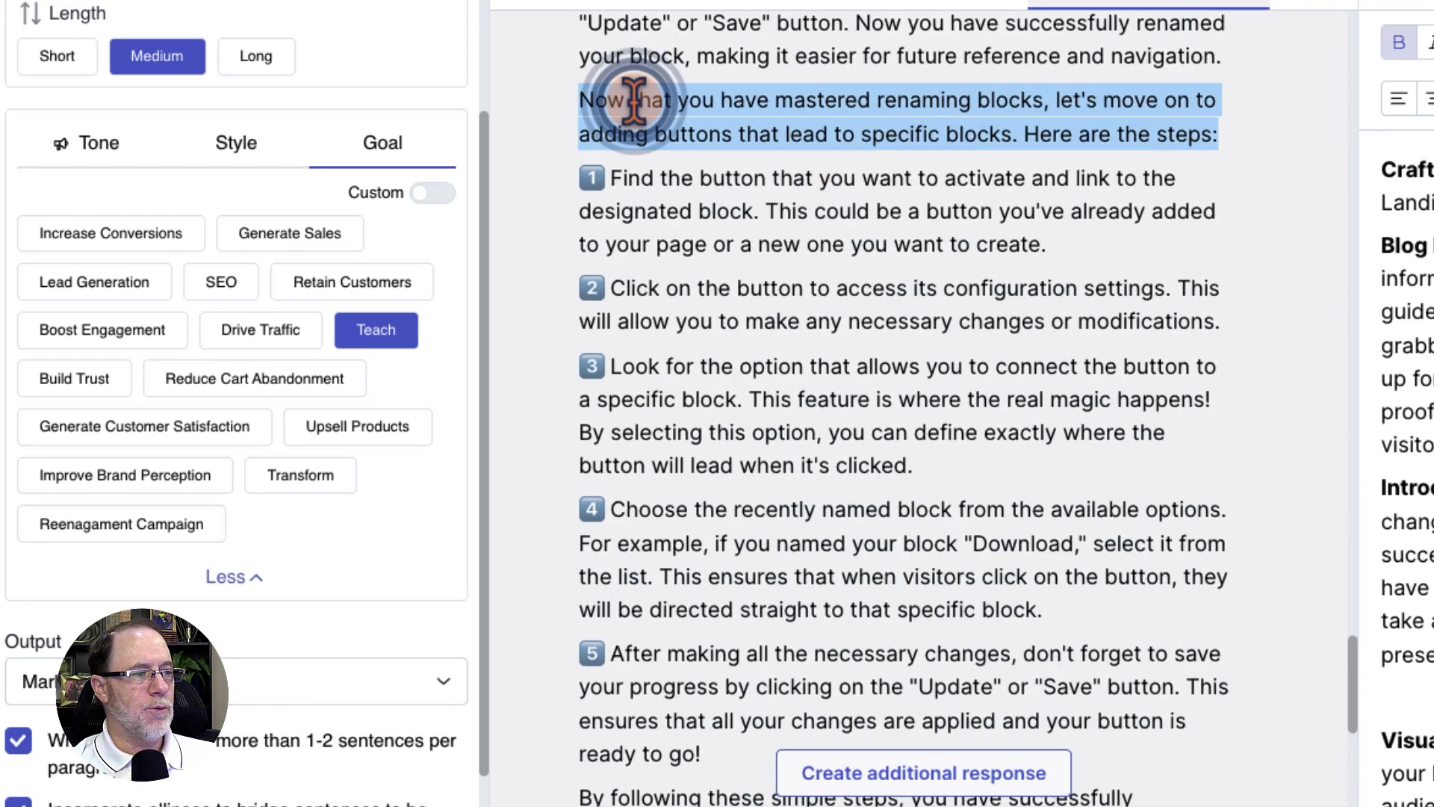
scroll(658, 120, "down", 1)
scroll(657, 120, "down", 8)
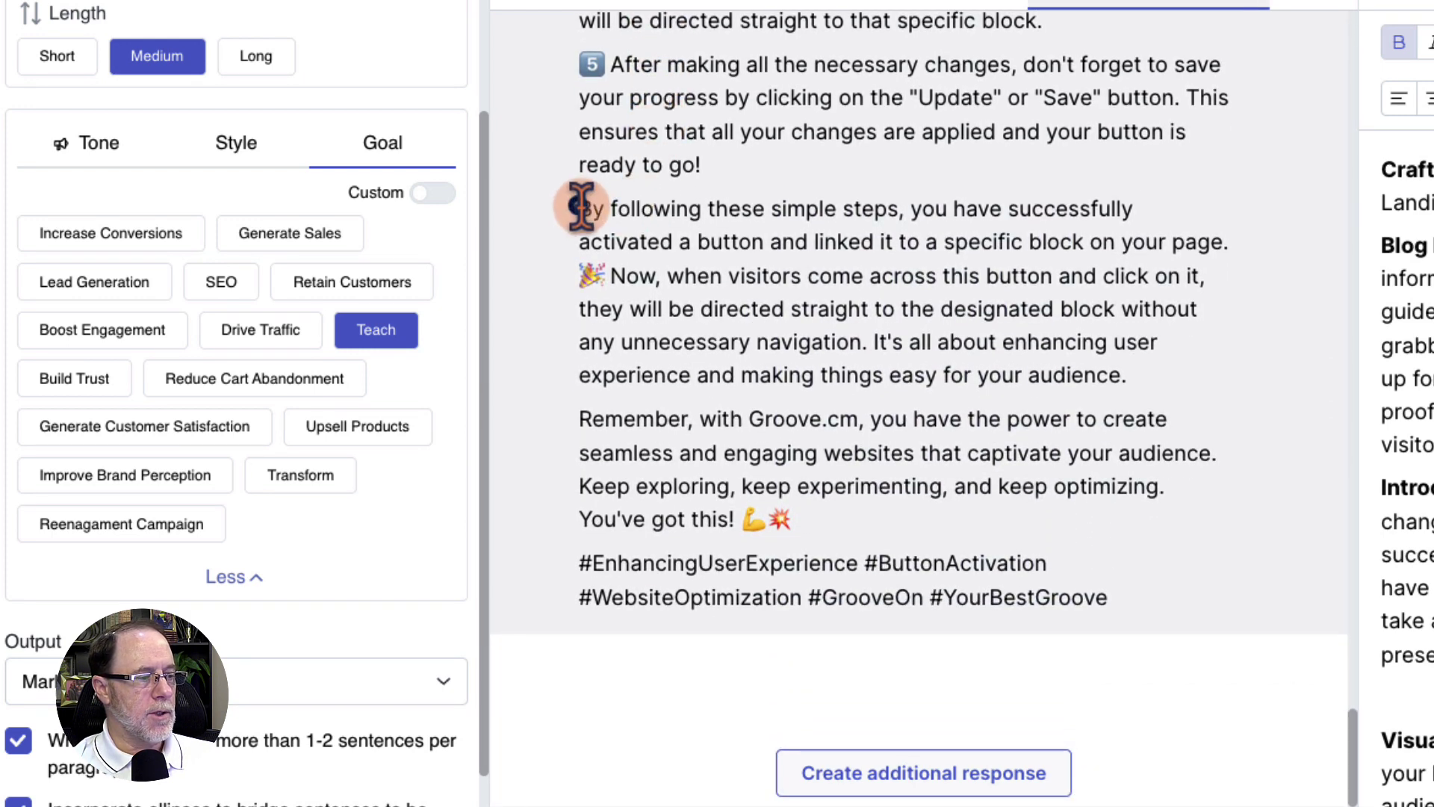
left_click_drag(581, 206, 961, 333)
left_click(964, 332)
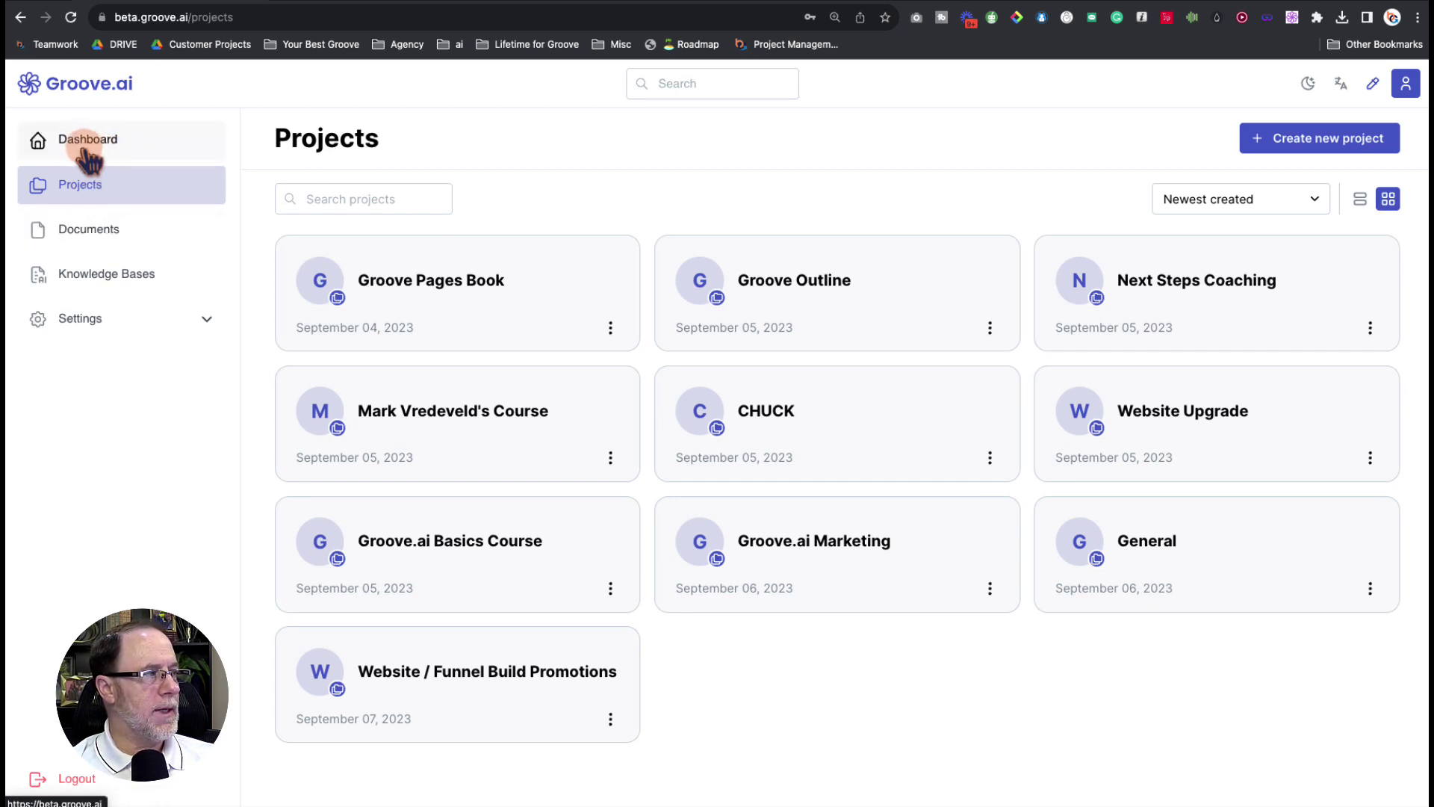
Open the Groove Pages Book project and scroll to the 'Hey there, Groove.cm users!' button post.
left_click(83, 187)
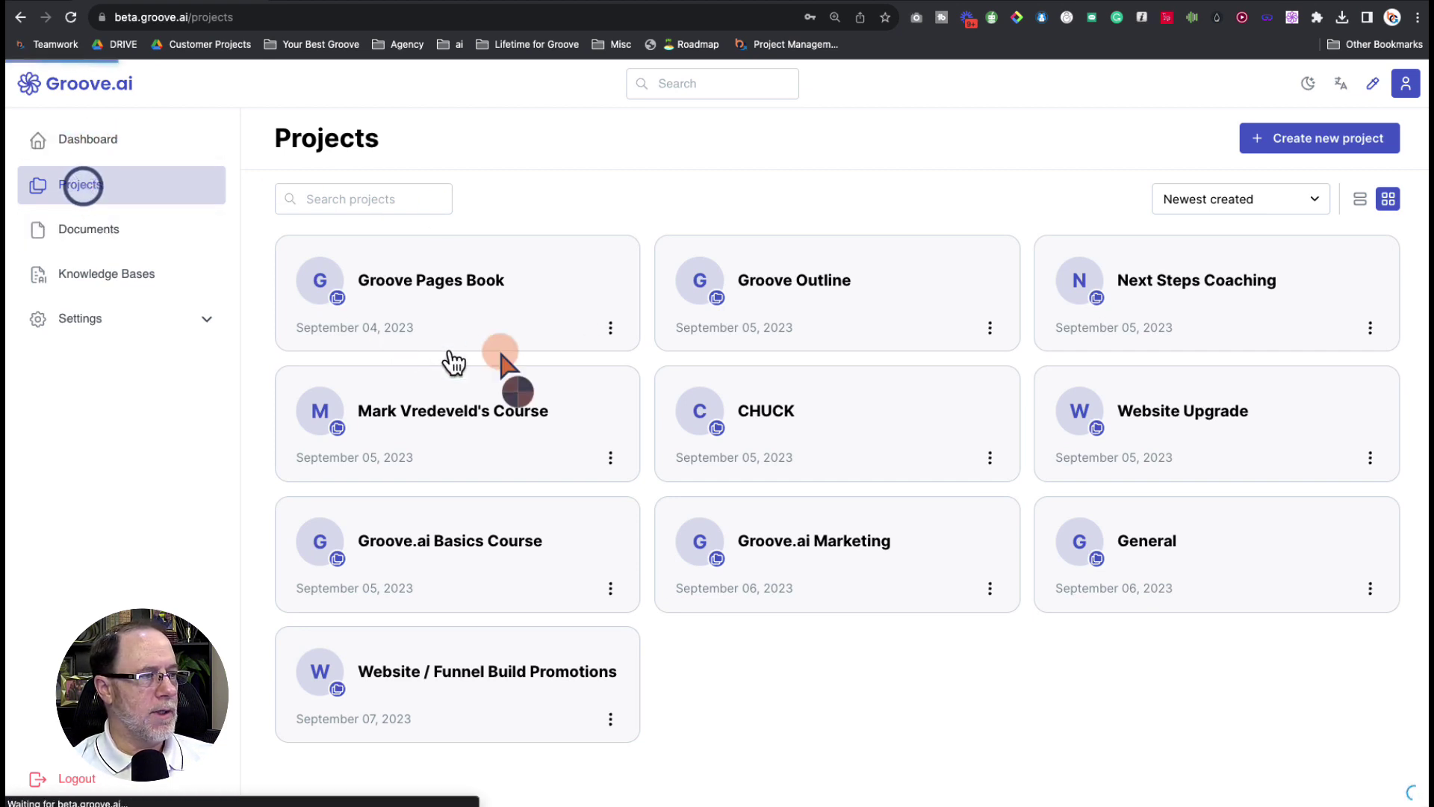
left_click(474, 297)
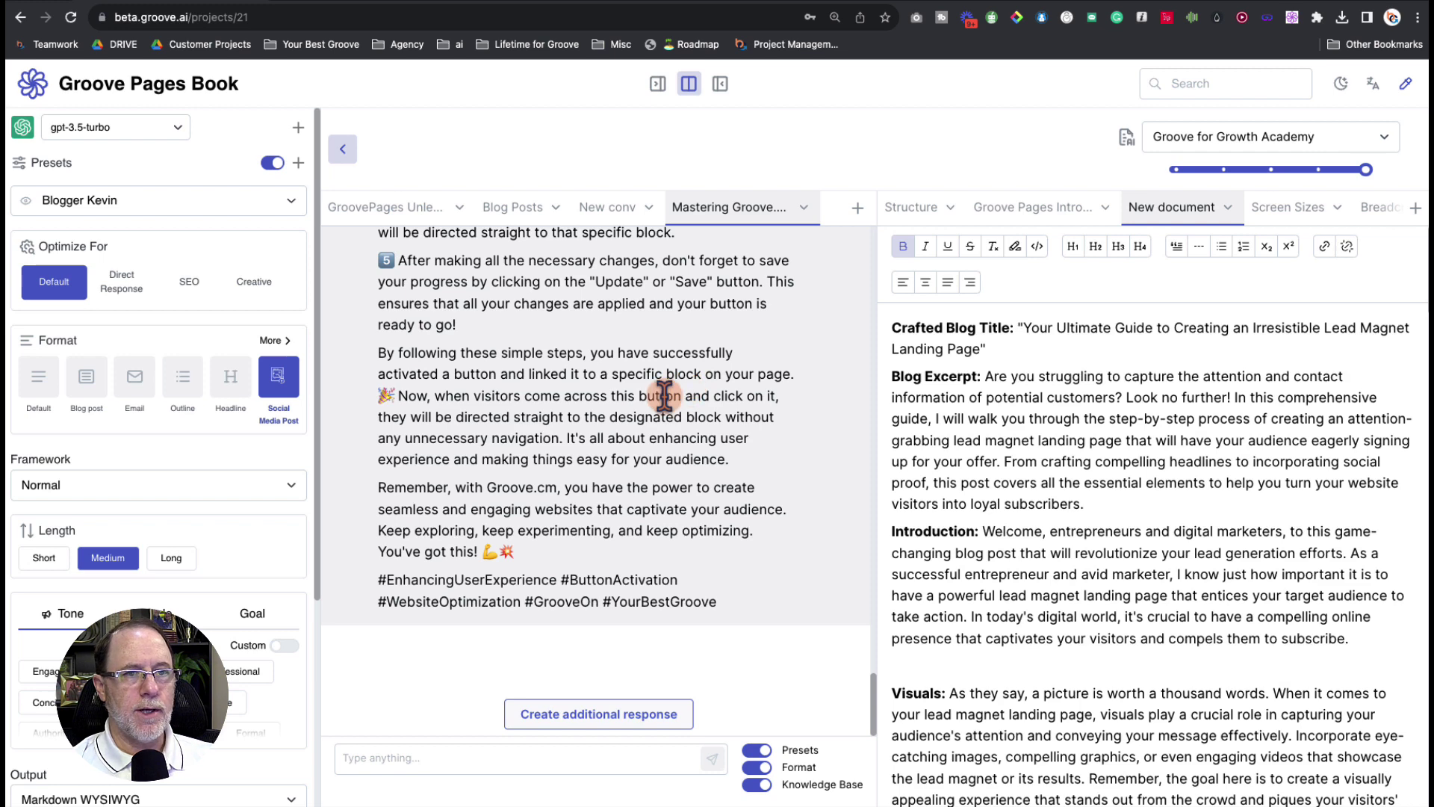
scroll(665, 396, "up", 15)
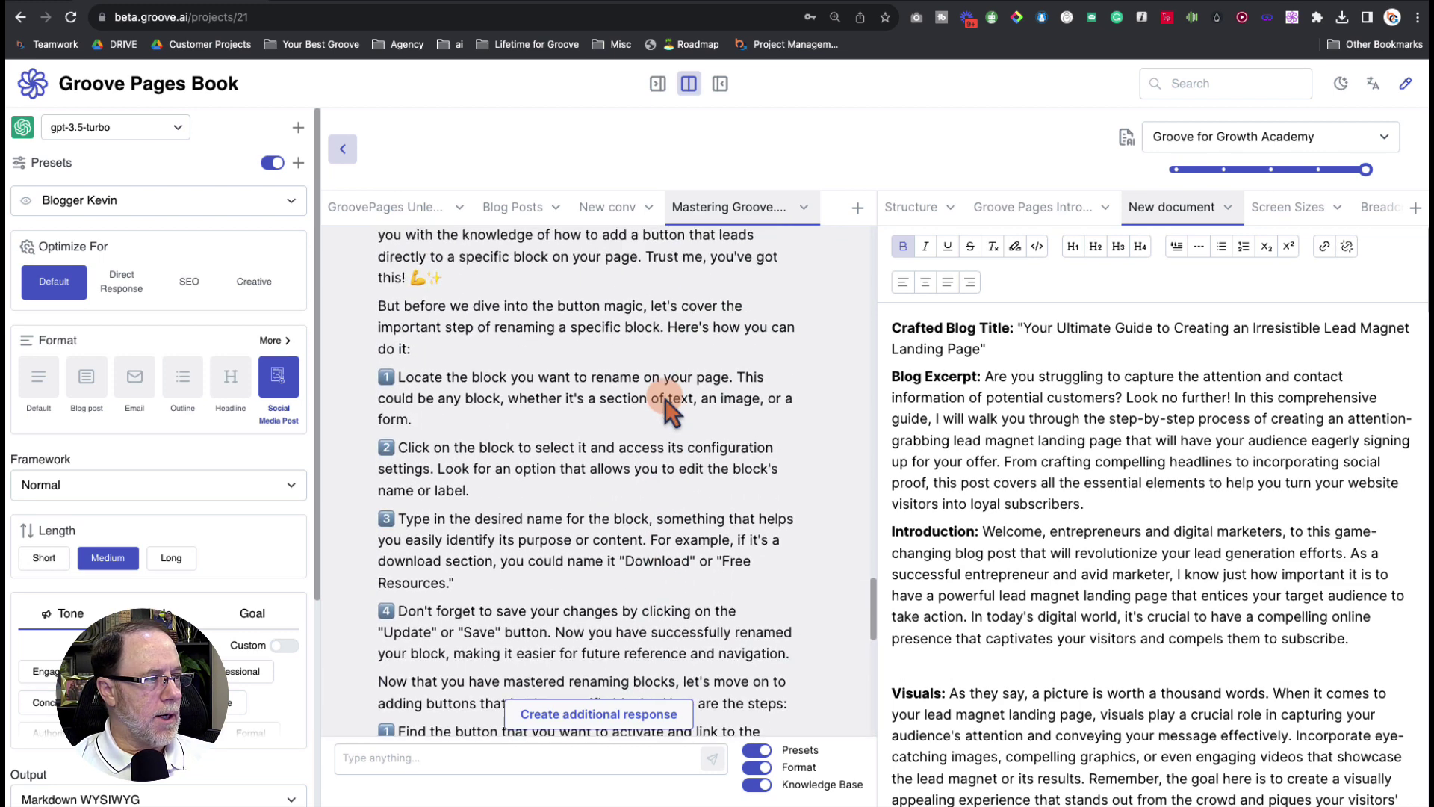
scroll(665, 396, "down", 15)
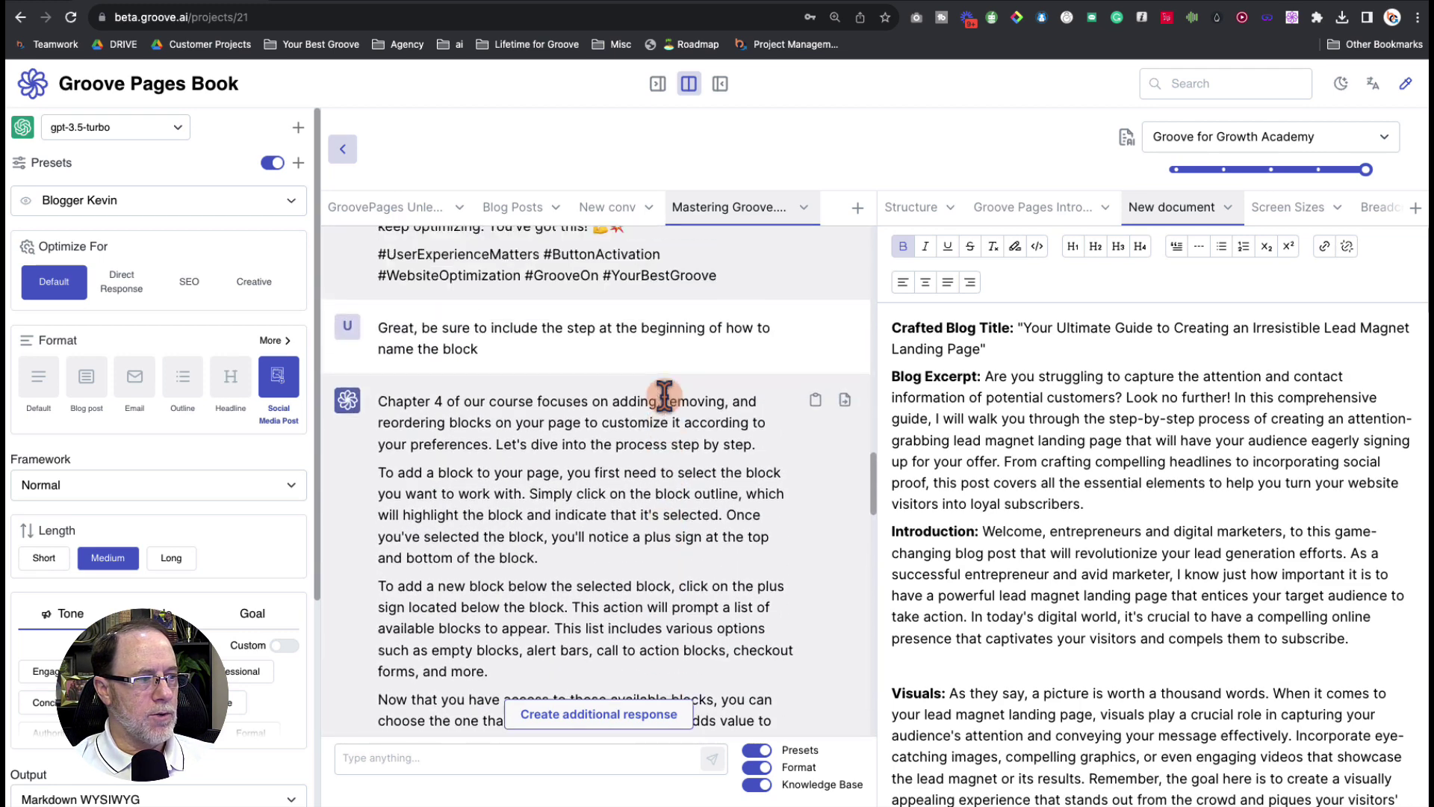
scroll(665, 396, "up", 10)
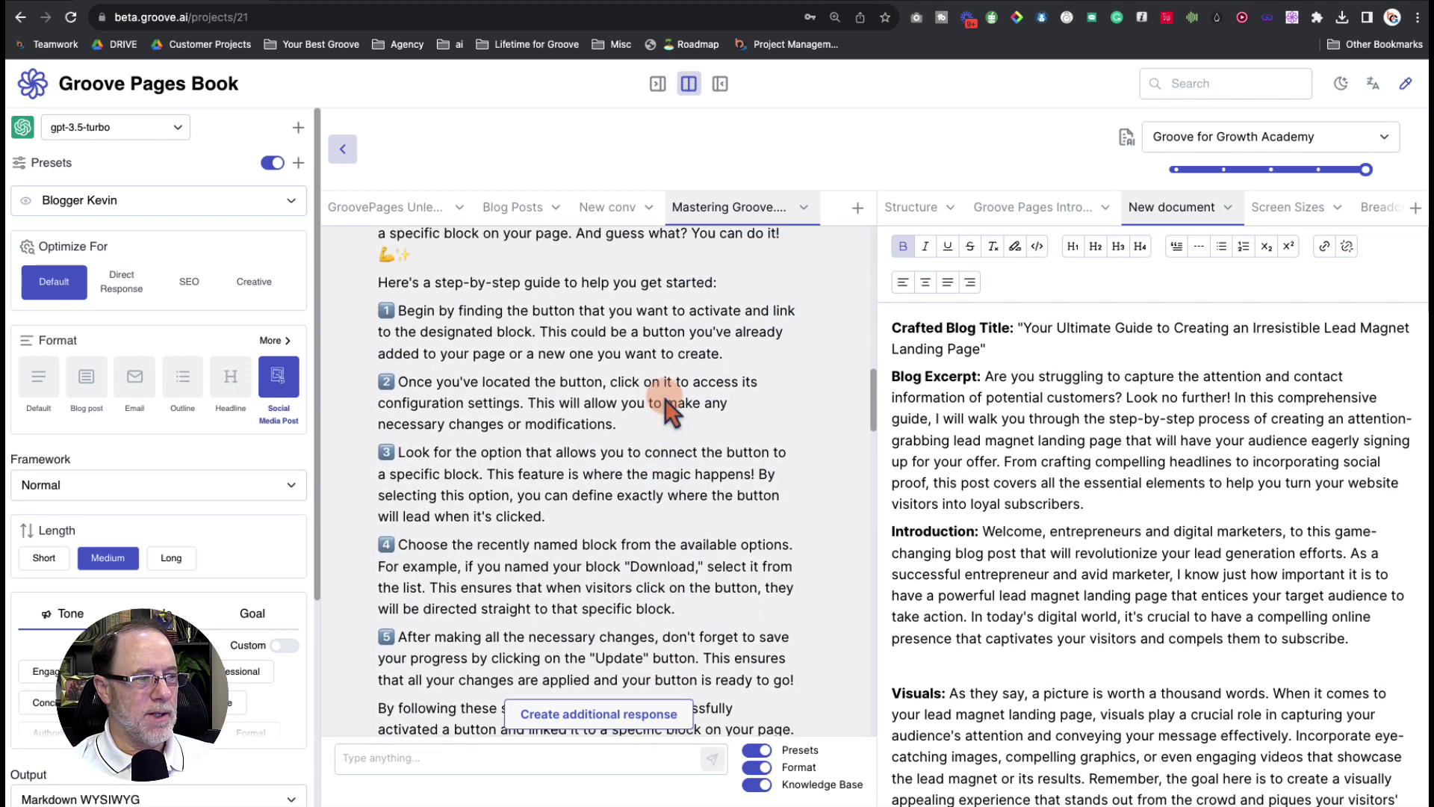
scroll(665, 396, "up", 1)
scroll(665, 396, "down", 1)
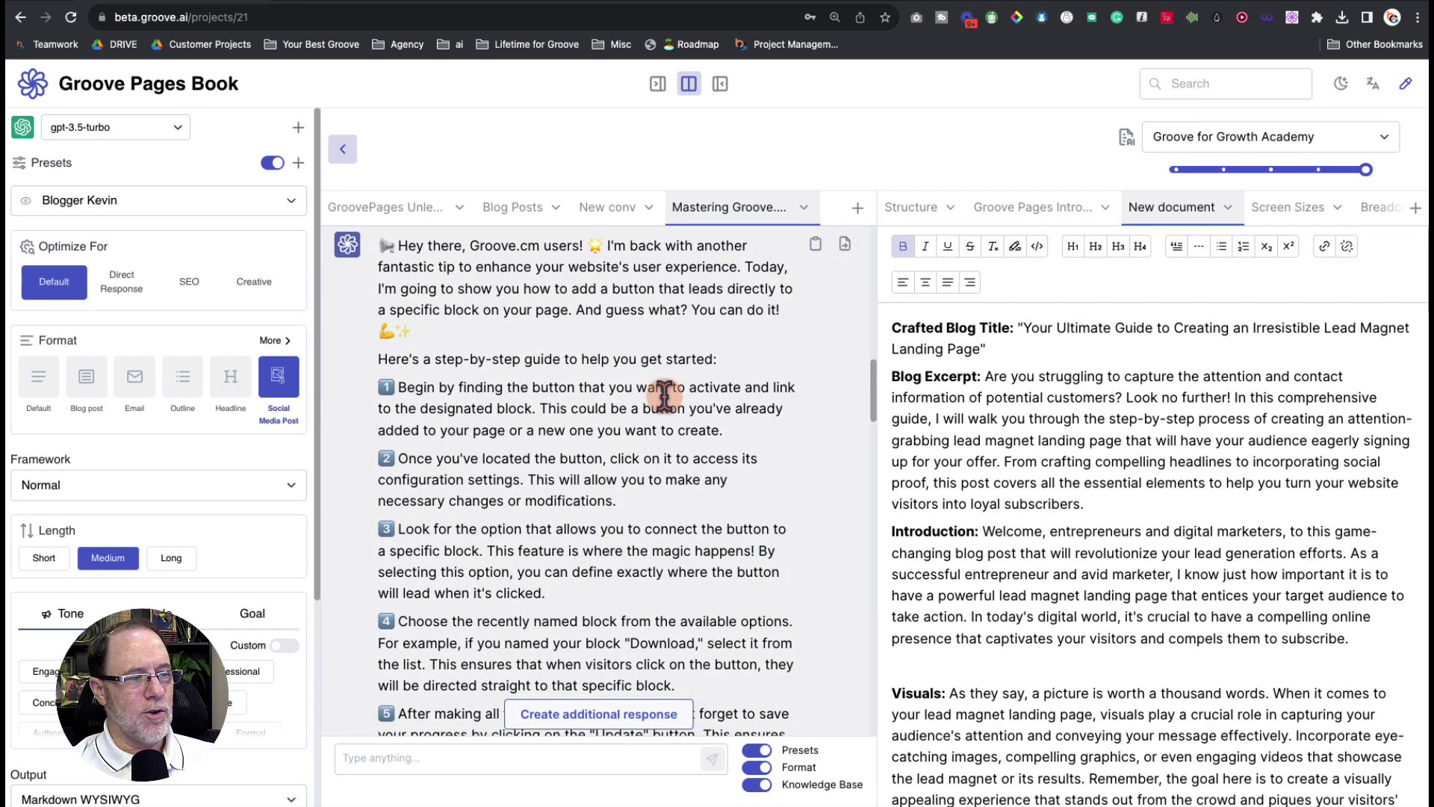
scroll(667, 409, "down", 3)
scroll(671, 408, "up", 4)
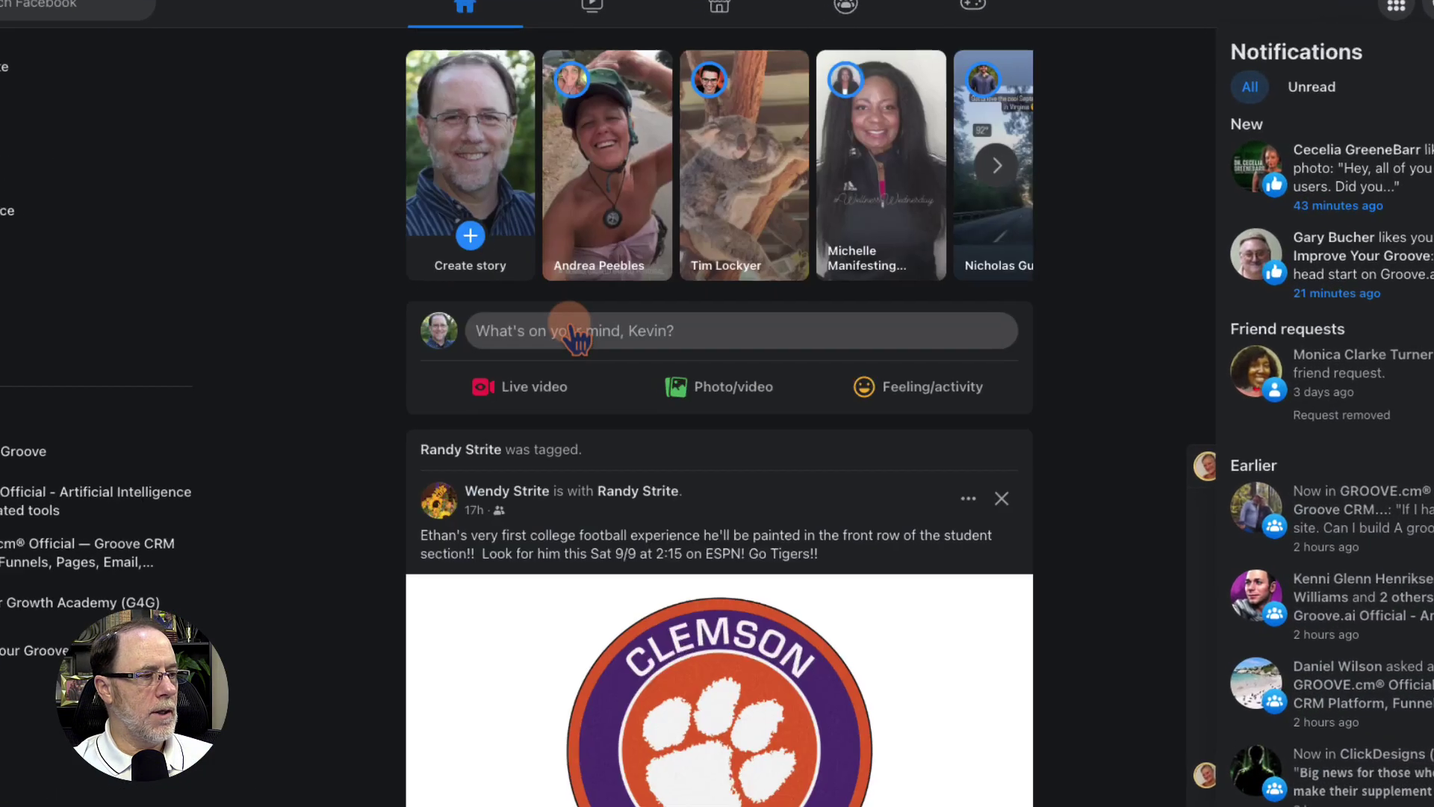
Paste the button guide into a new Facebook post and remove the blank lines after the intro and above step 1.
left_click(576, 340)
type("Now write a follow-up post detailing the \"how-to\" of adding a button that goes to a specific block on the page. Emphasis the \"You can do it\" idea.")
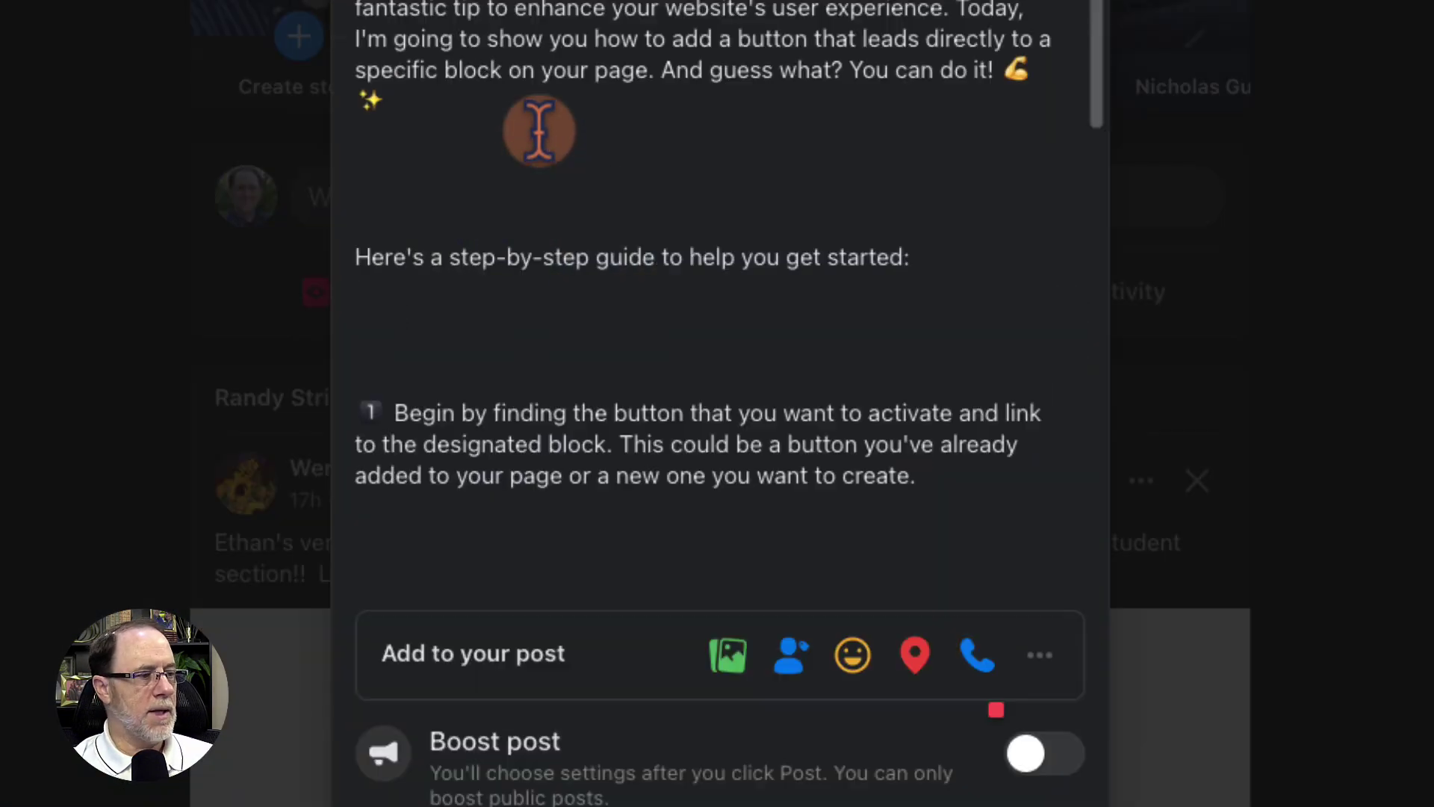
left_click(524, 172)
key("BackSpace")
key("BackSpace")
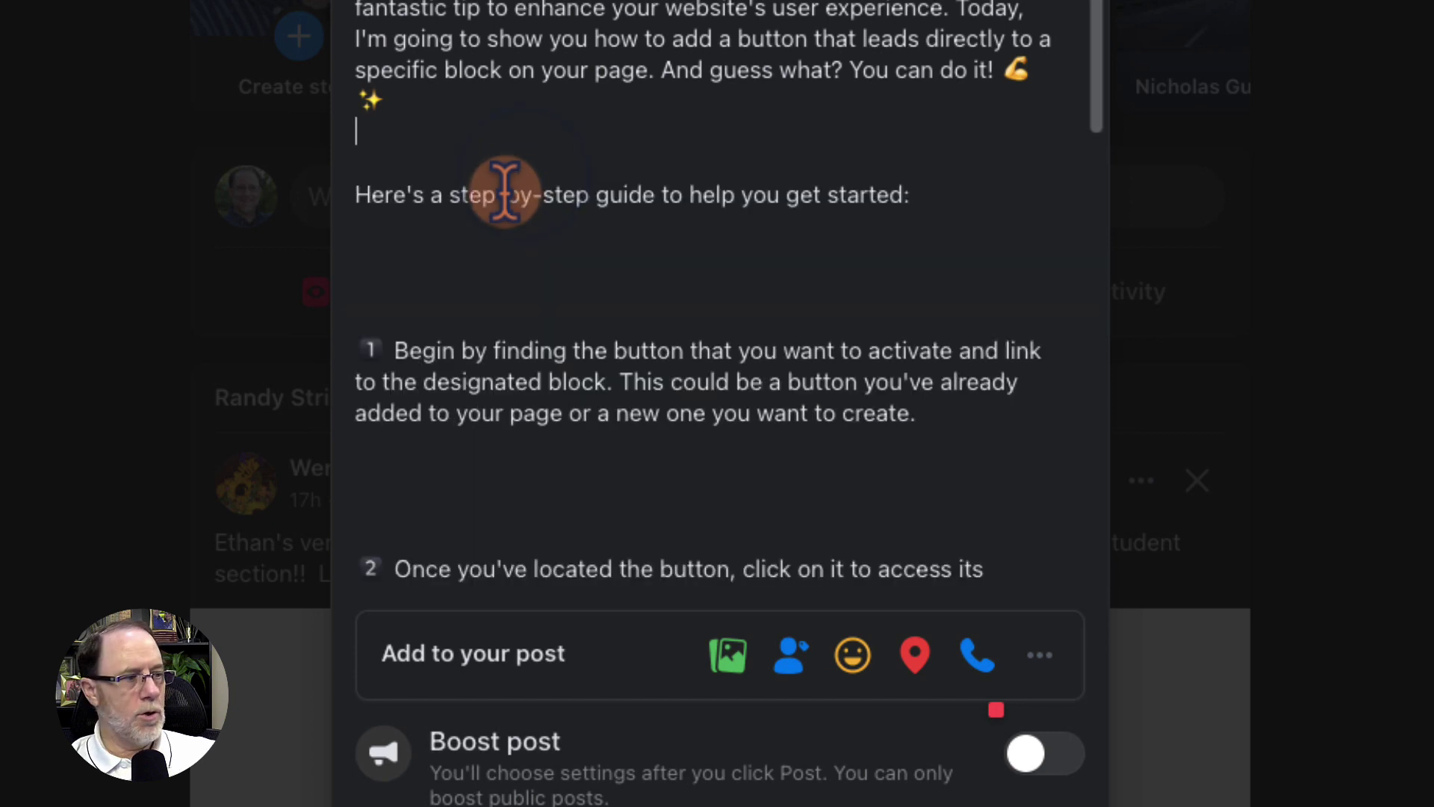
left_click(448, 291)
key("BackSpace")
key("Delete")
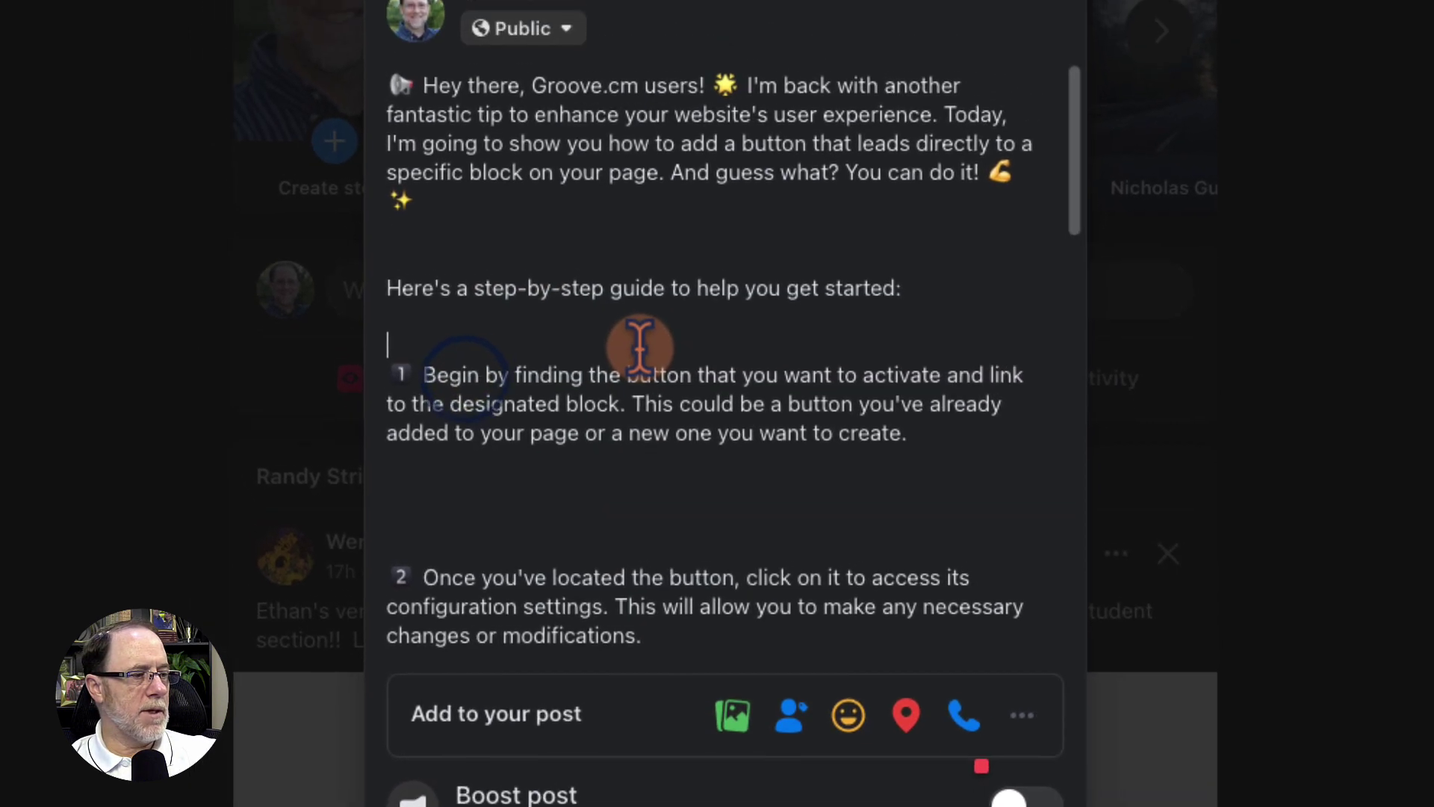
key("BackSpace")
key("BackSpace")
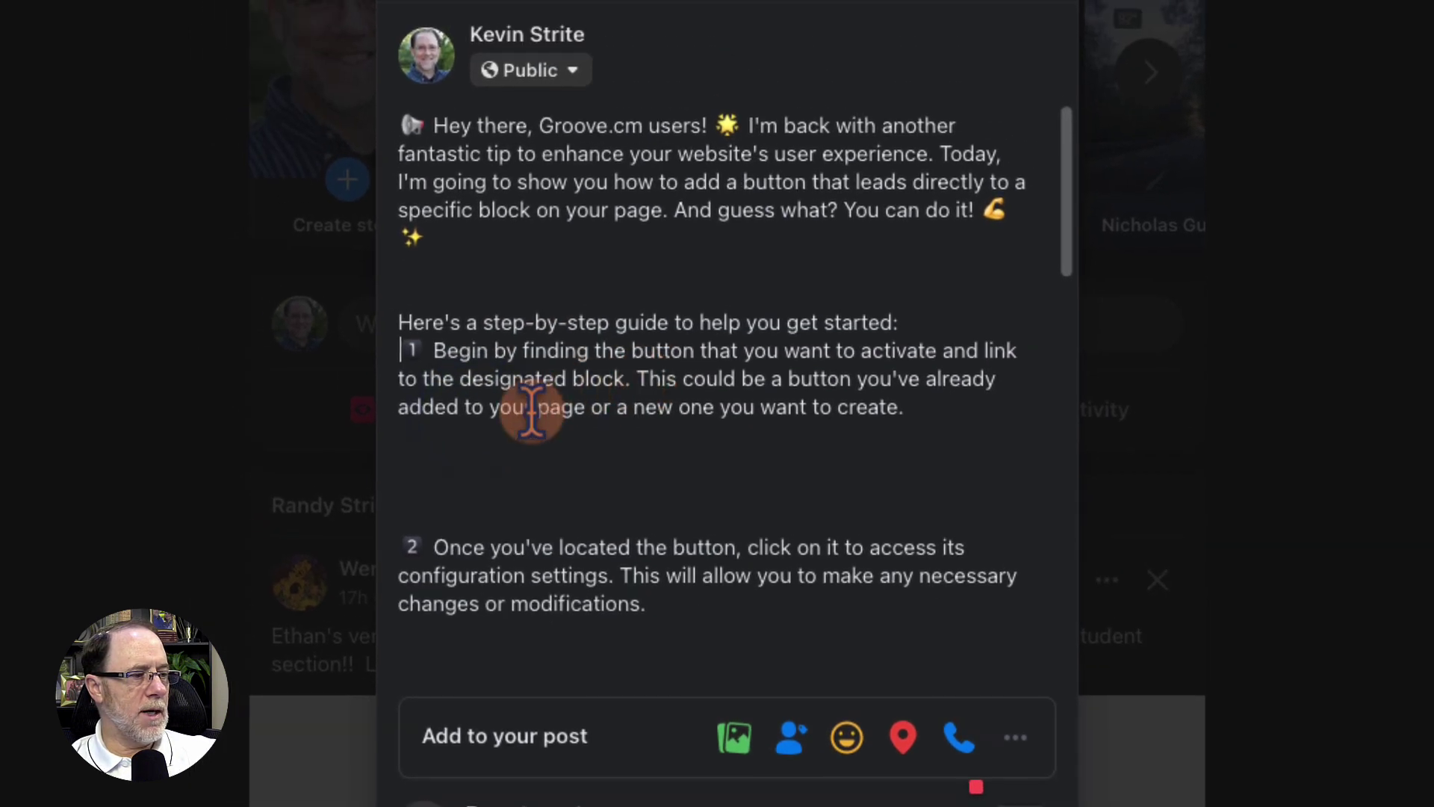
Close the blank-line gaps before steps 2 and 3, and add one blank line before step 1.
left_click(449, 503)
key("BackSpace")
key("BackSpace")
left_click(493, 575)
key("Delete")
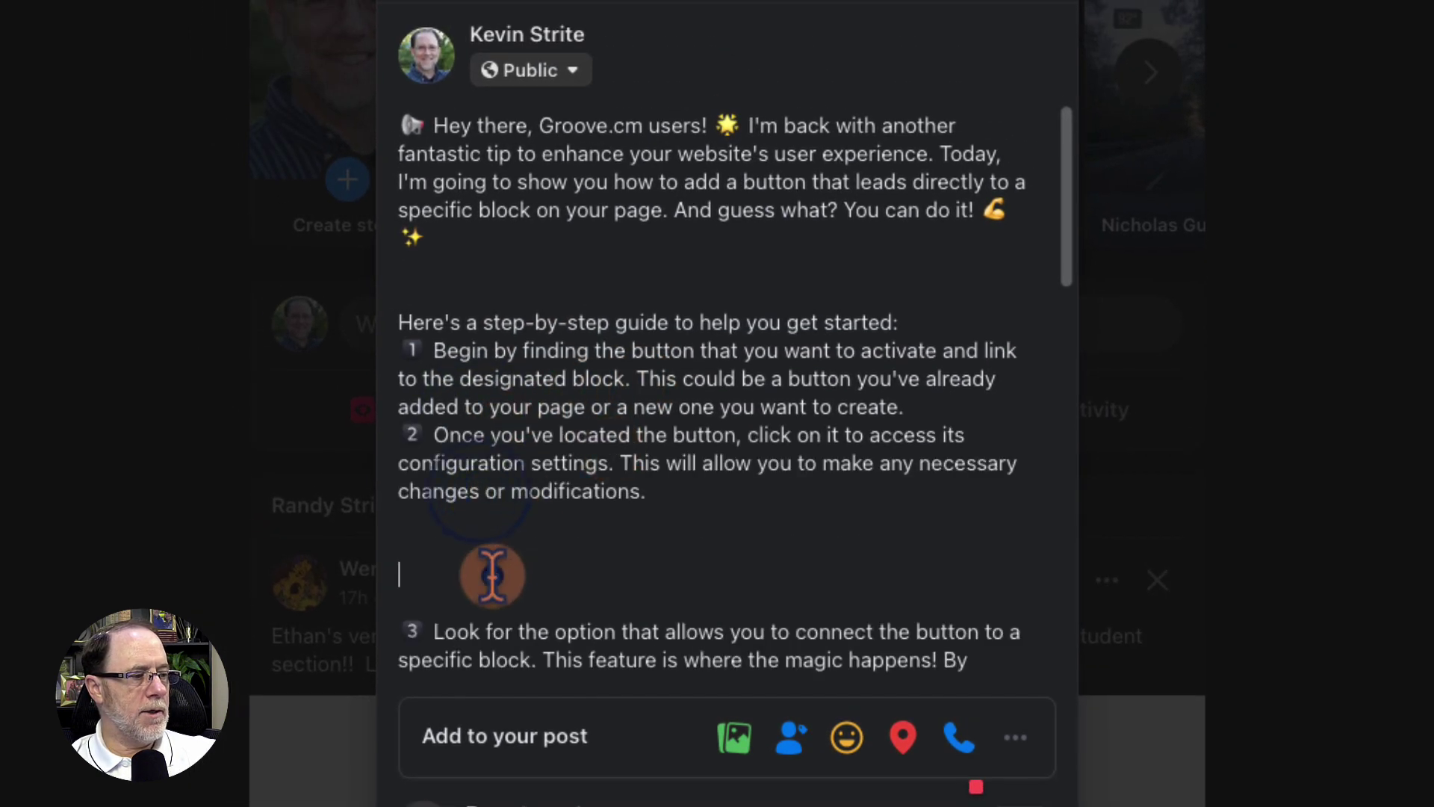
key("BackSpace")
key("BackSpace")
key("Delete")
key("Delete")
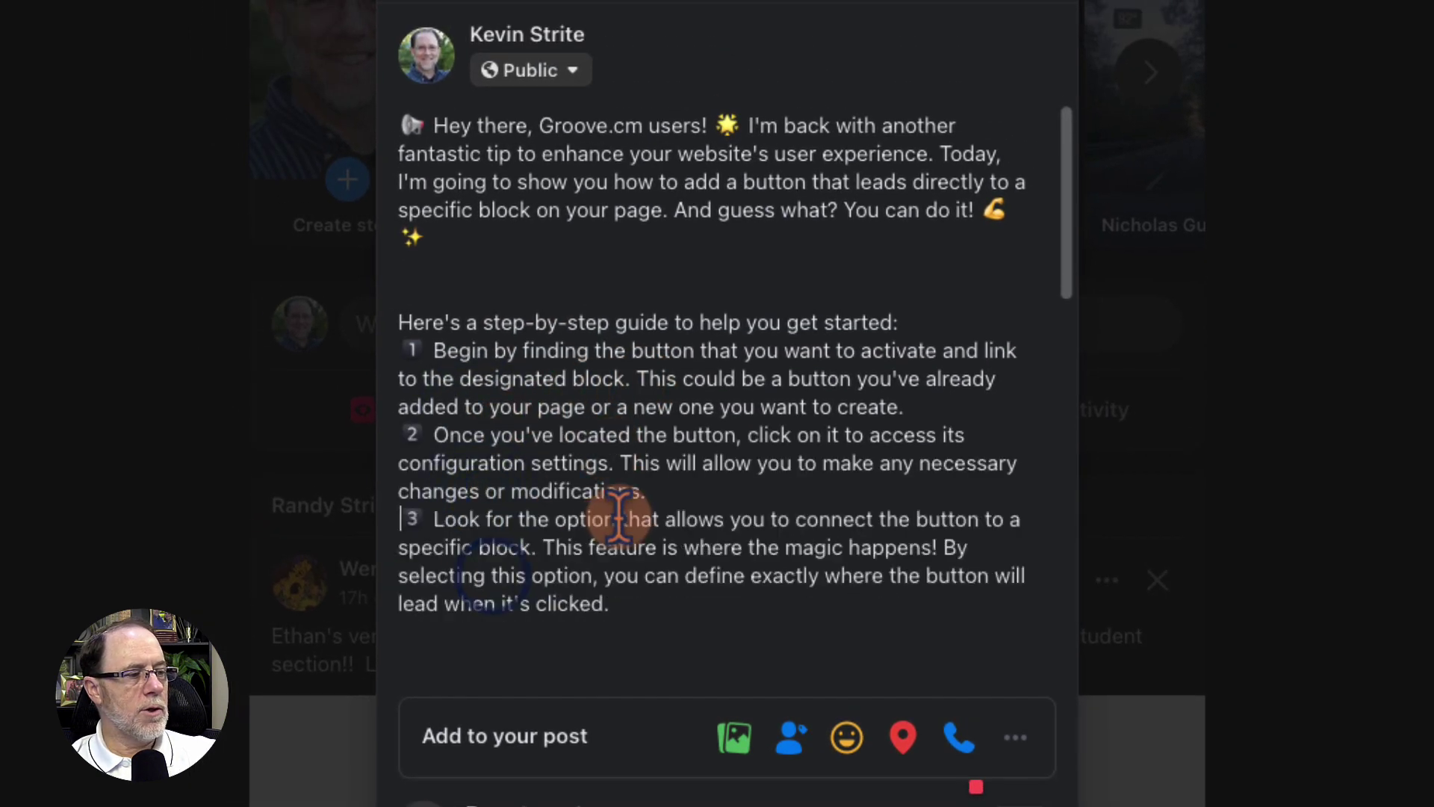
left_click(929, 315)
key("Return")
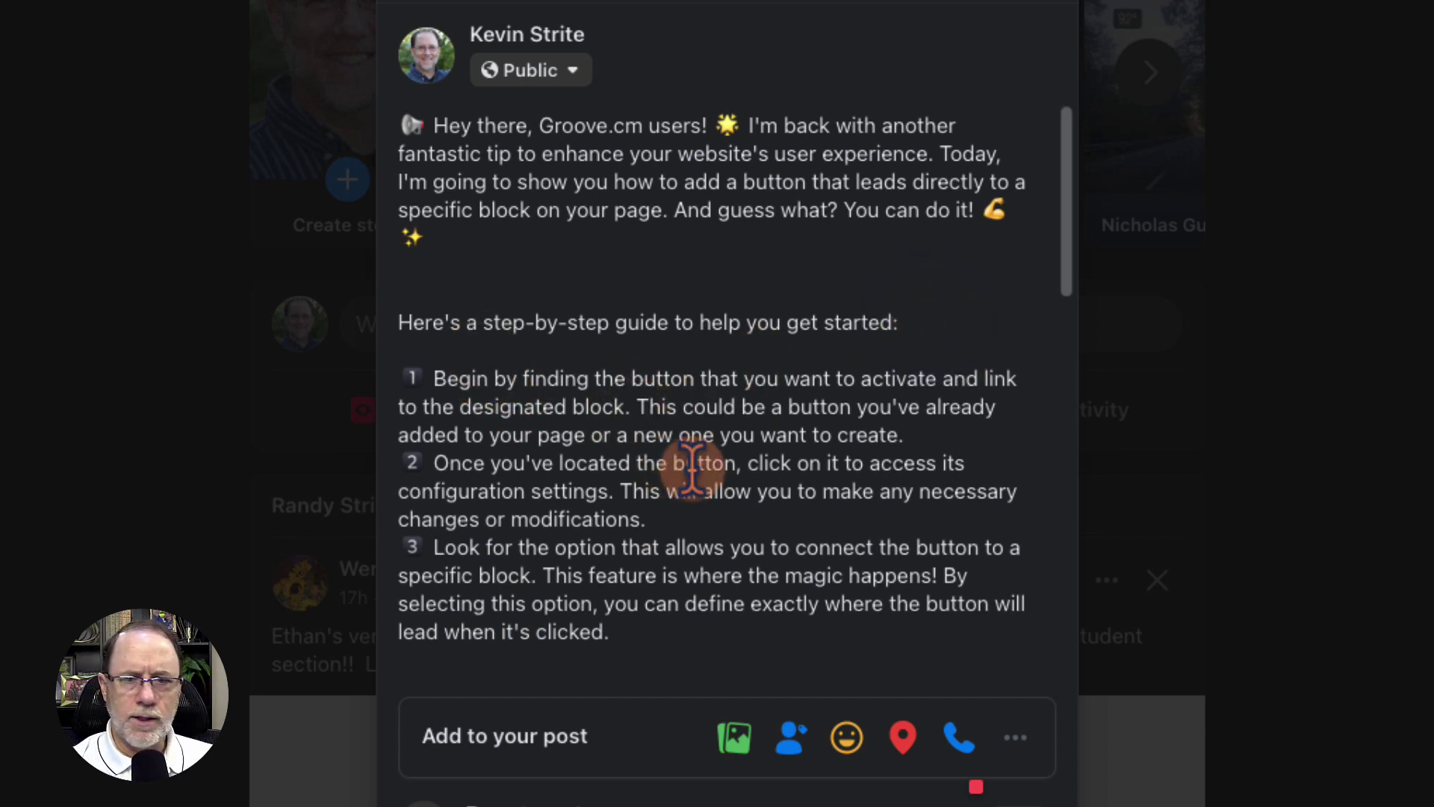
scroll(689, 465, "down", 3)
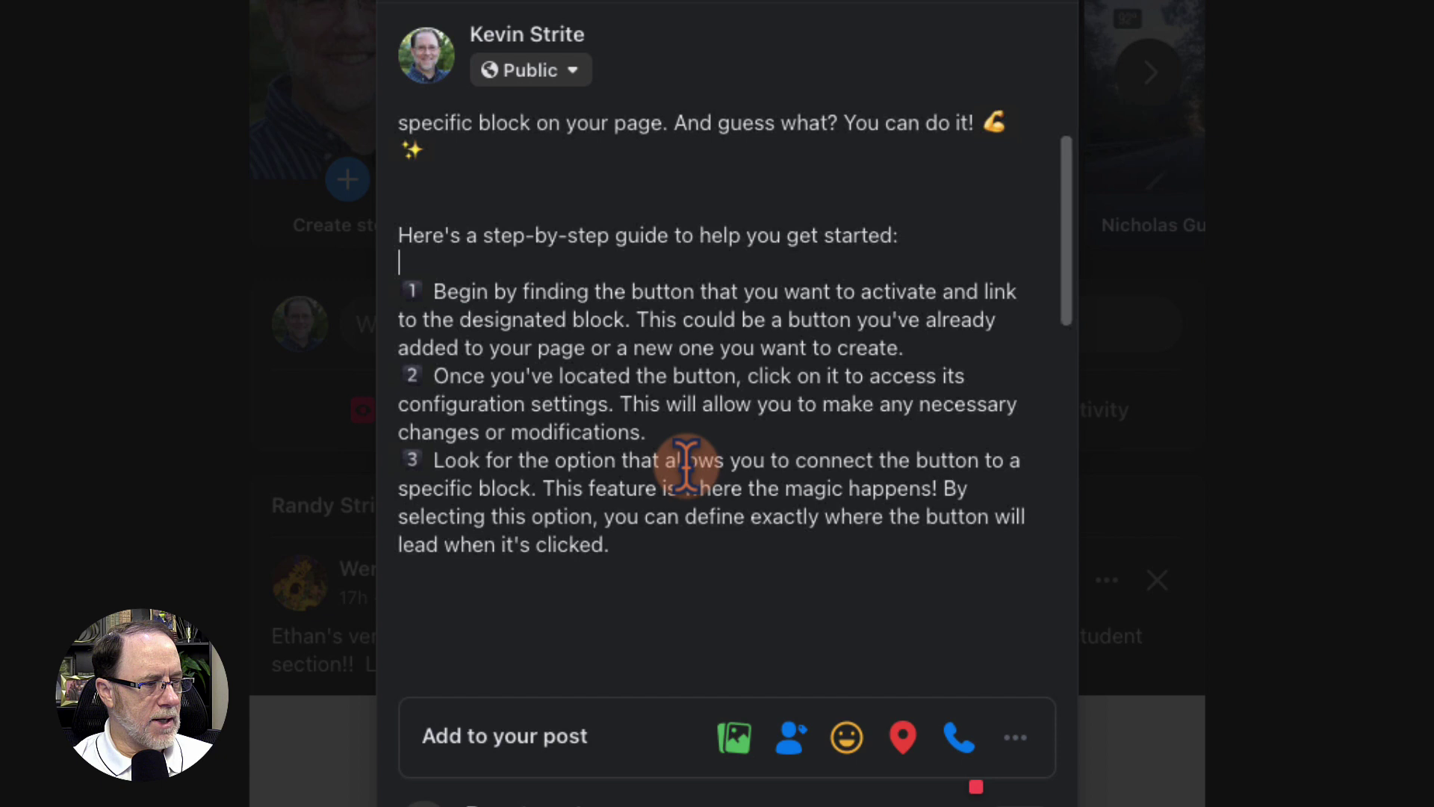
scroll(686, 465, "up", 2)
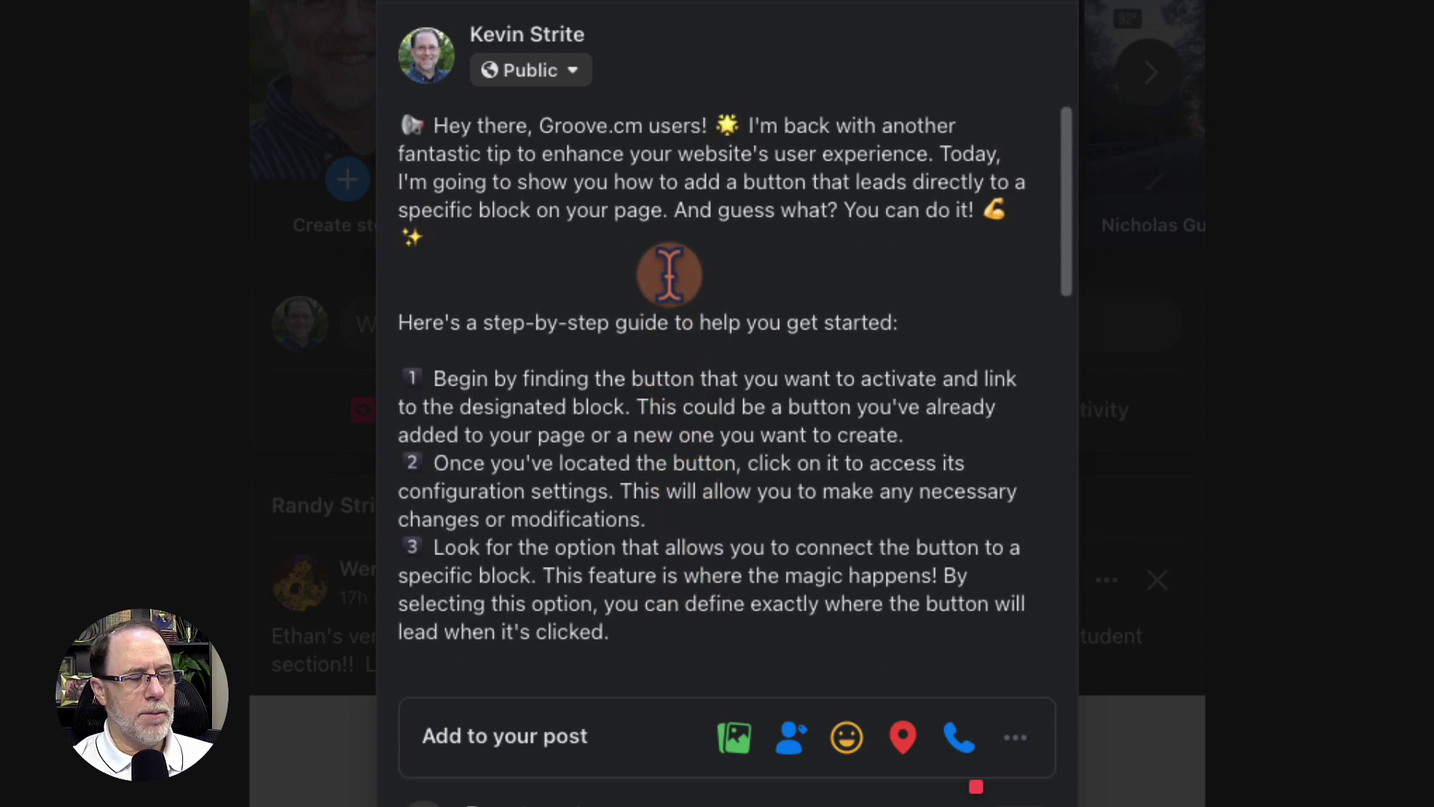